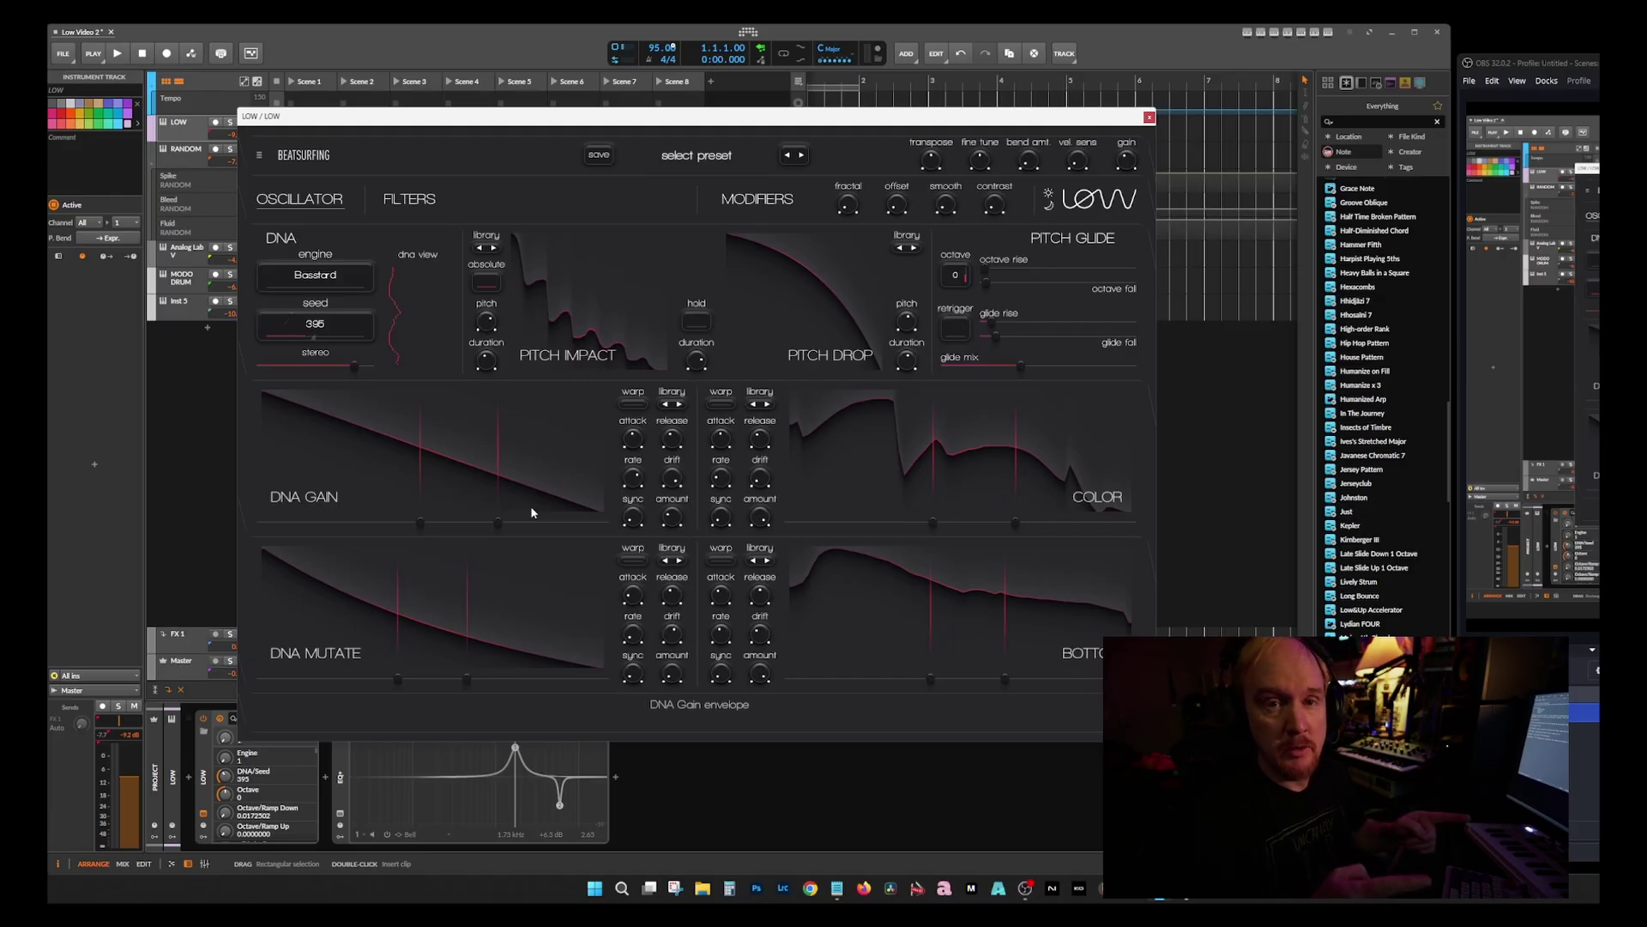
Step: Drag the LOW synth editor window further right over the arrangement and focus it
drag(654, 120, 703, 129)
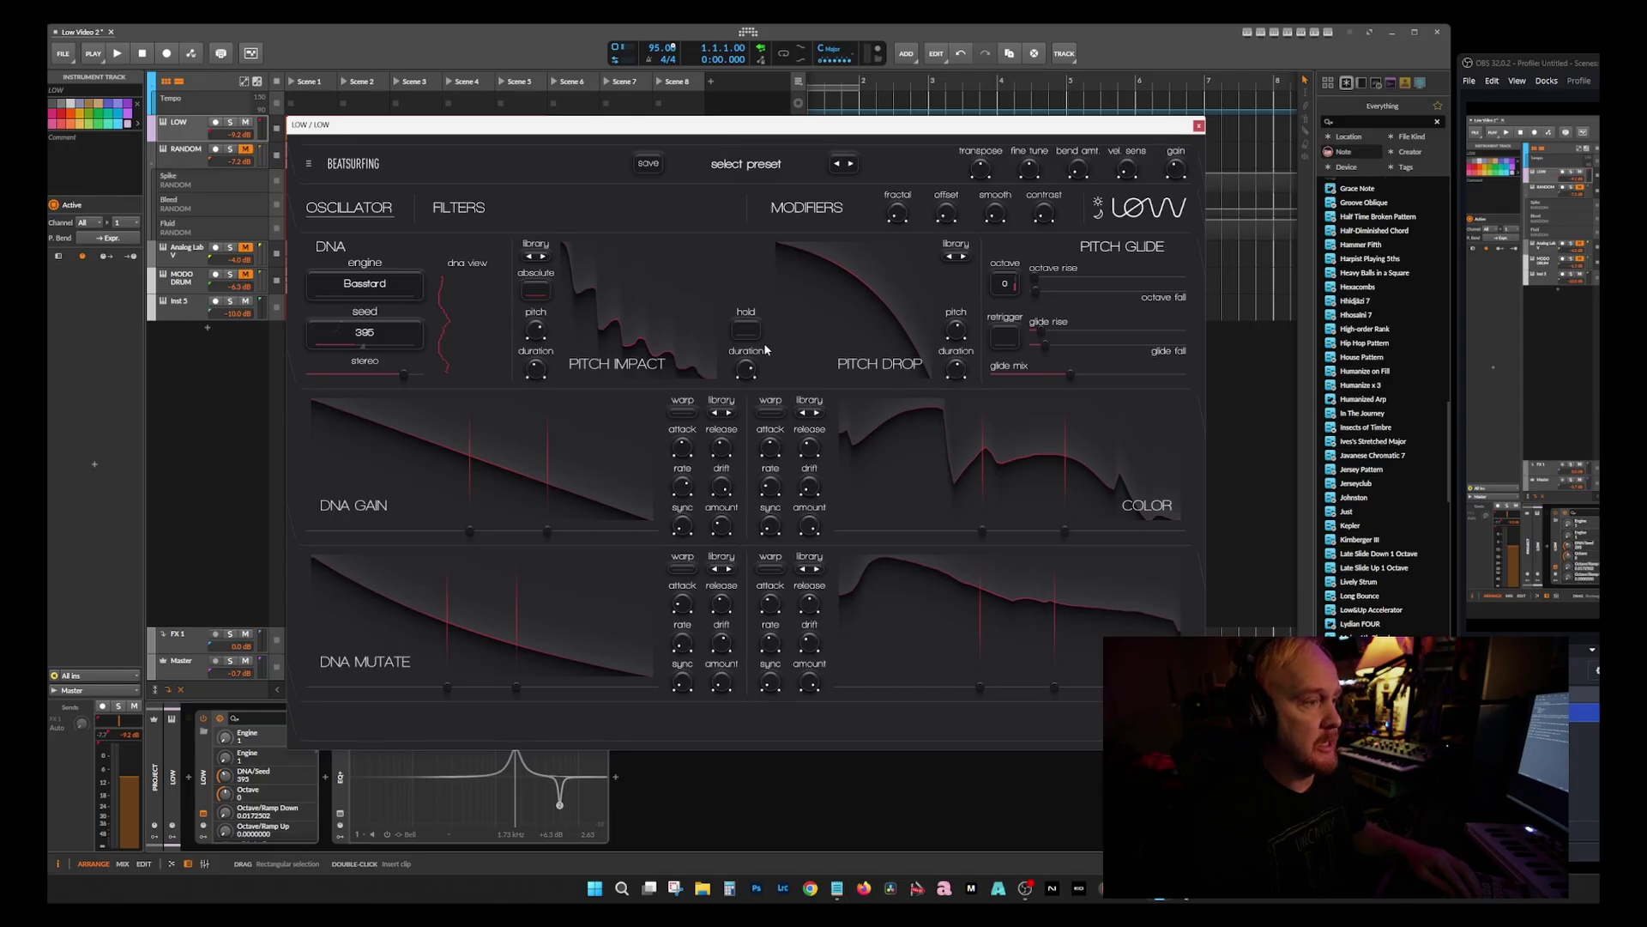
click(1098, 206)
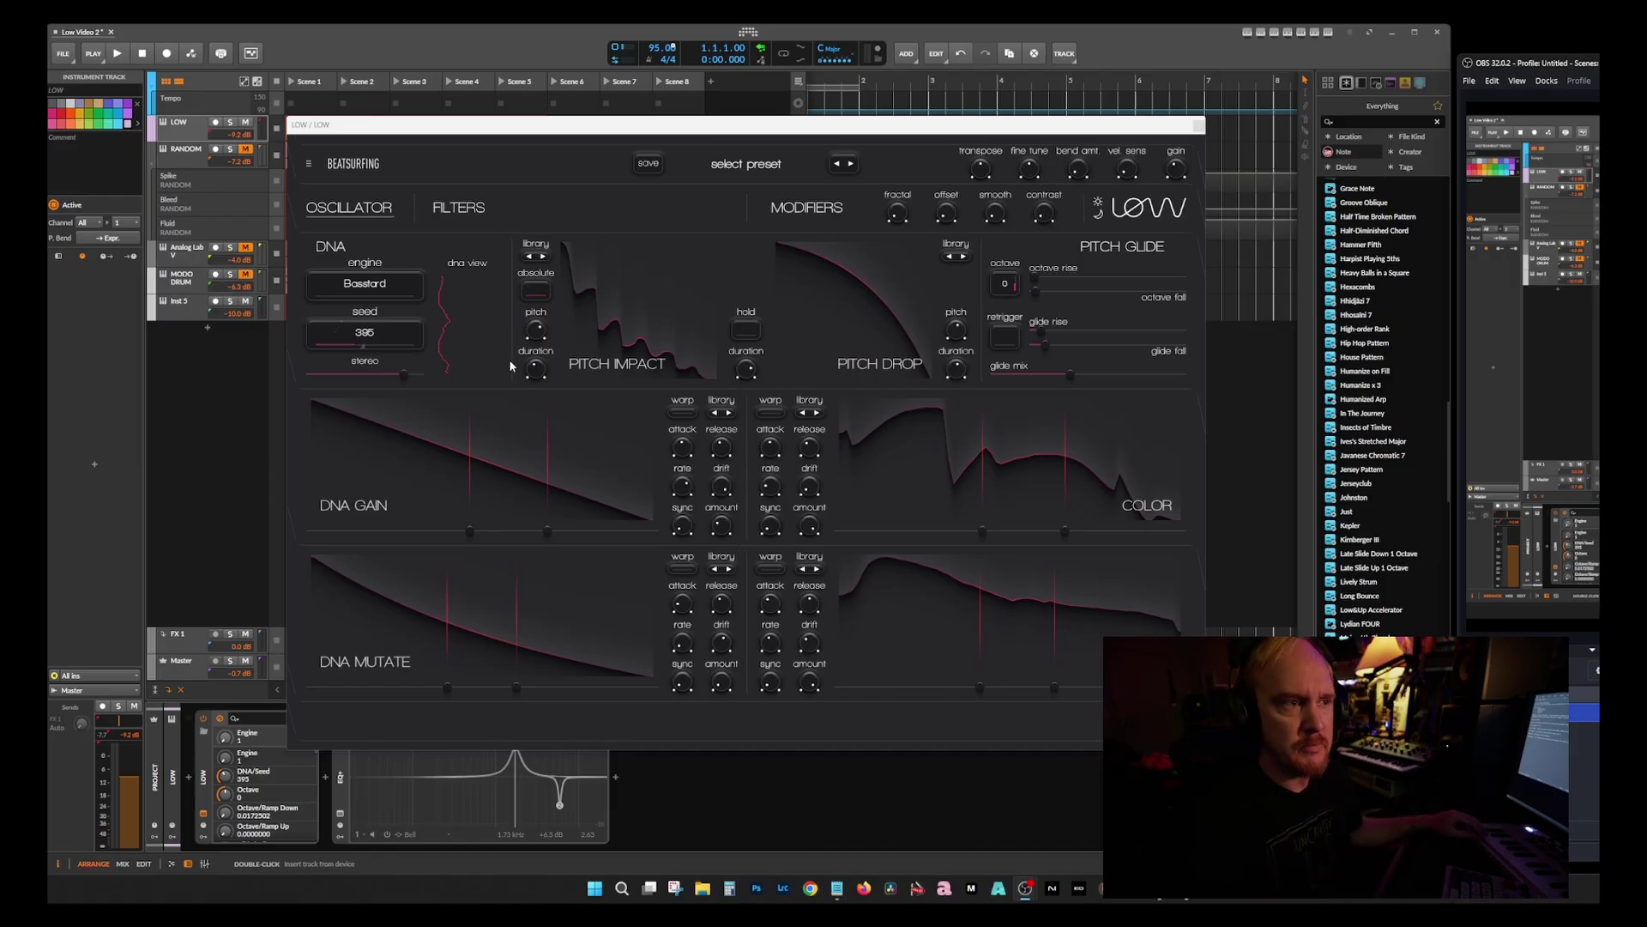
click(672, 297)
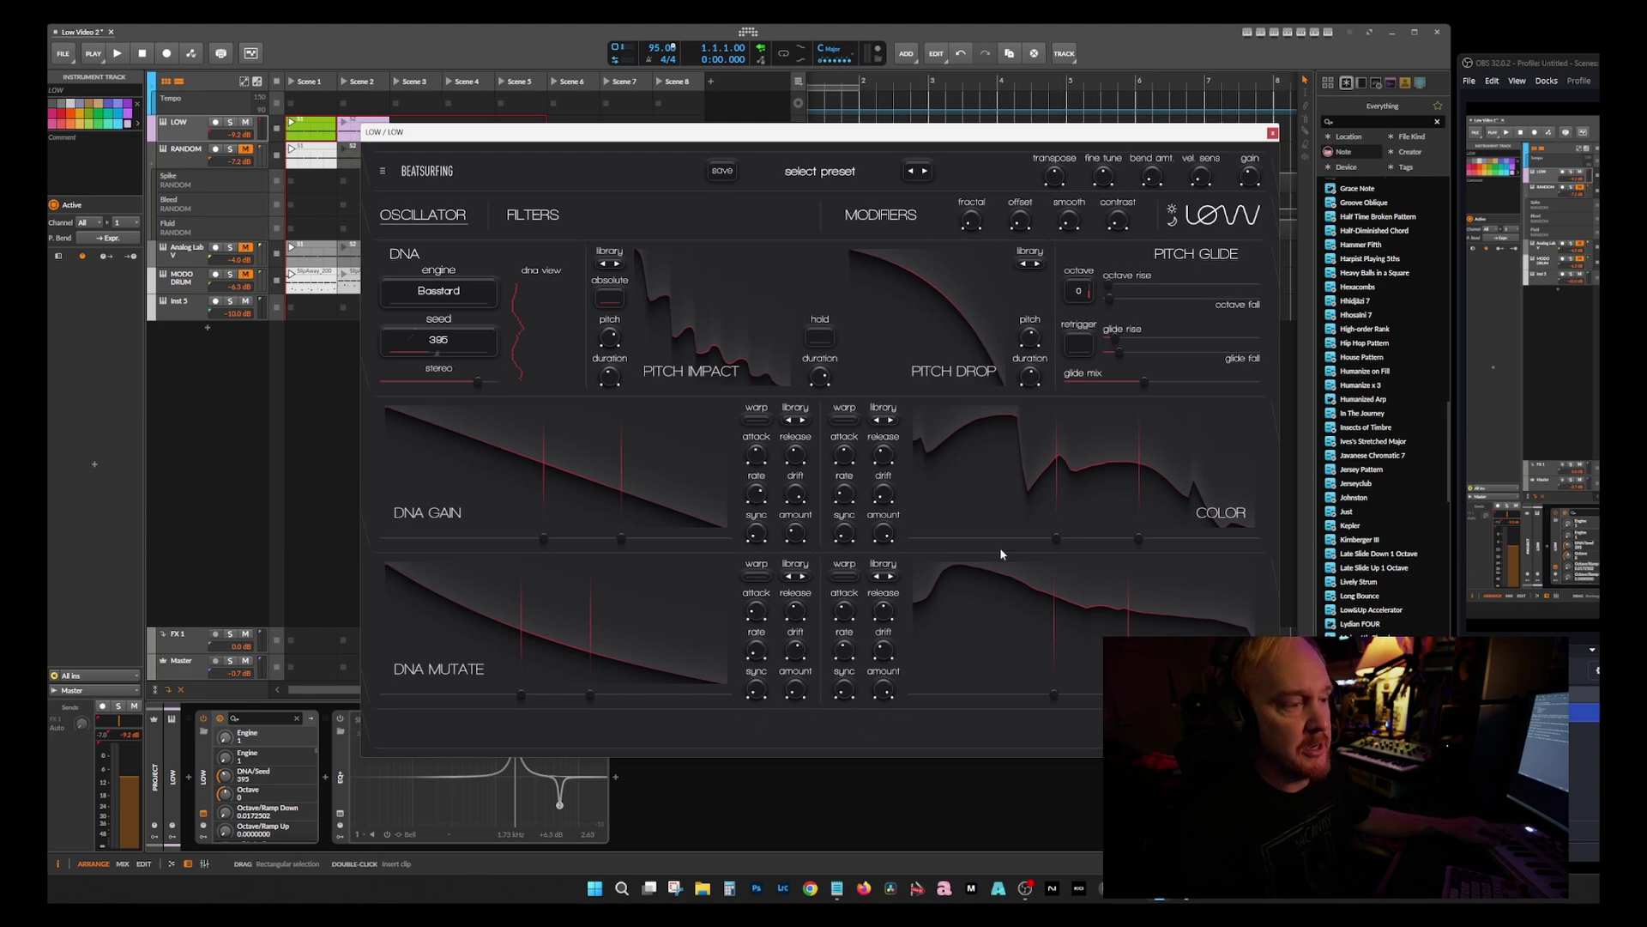
click(531, 216)
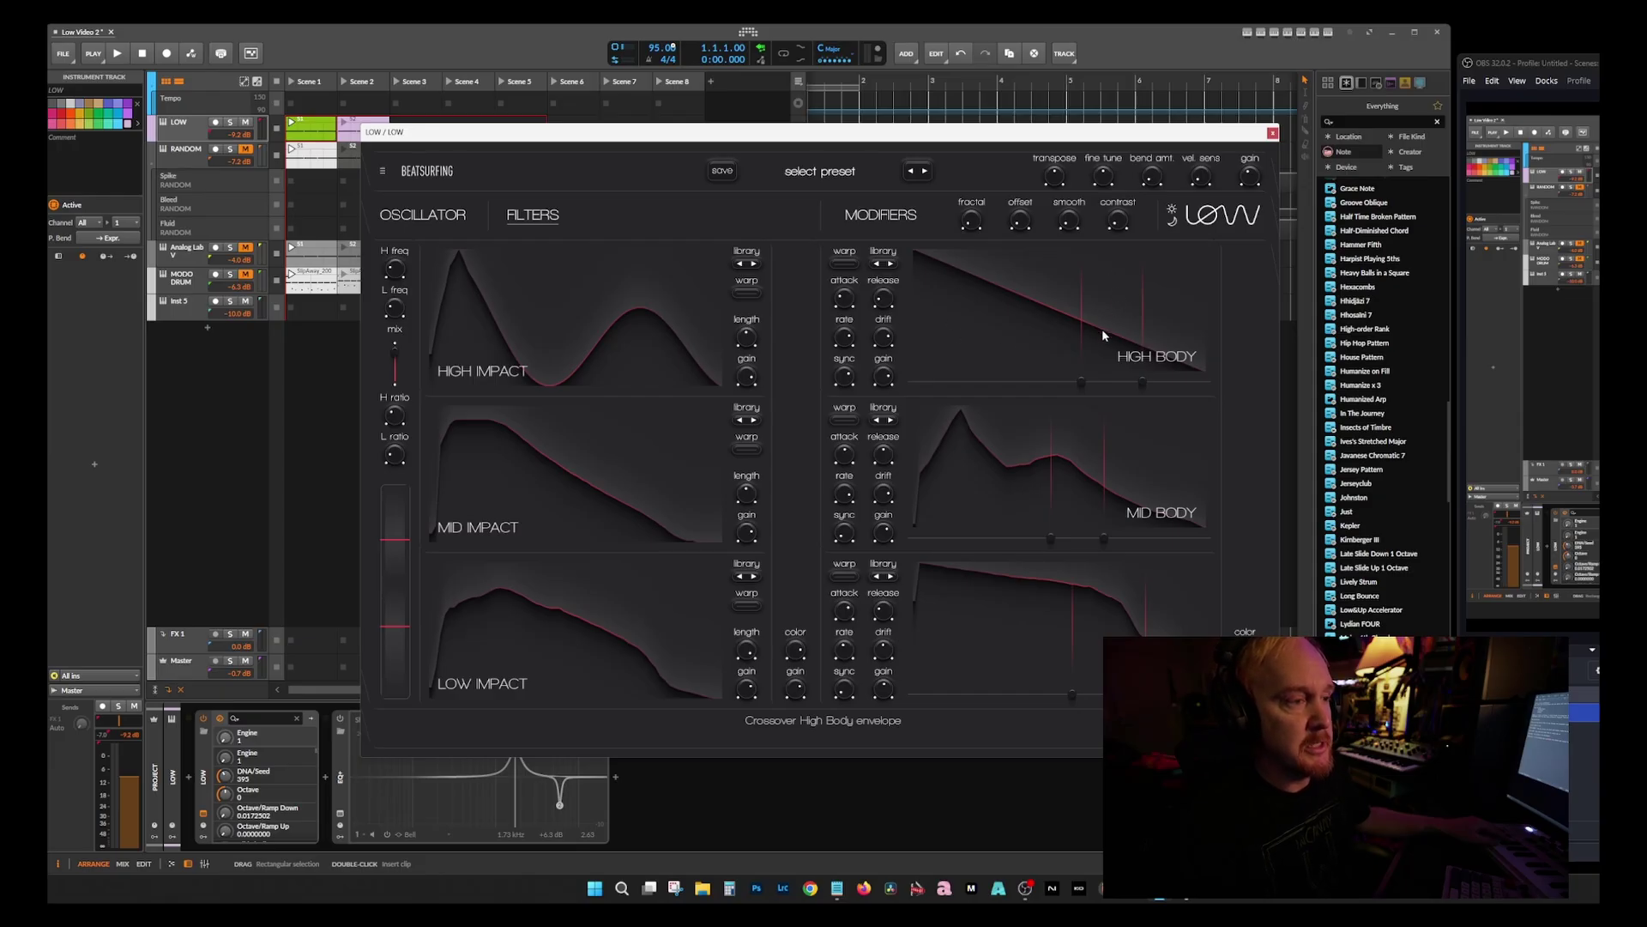
click(423, 214)
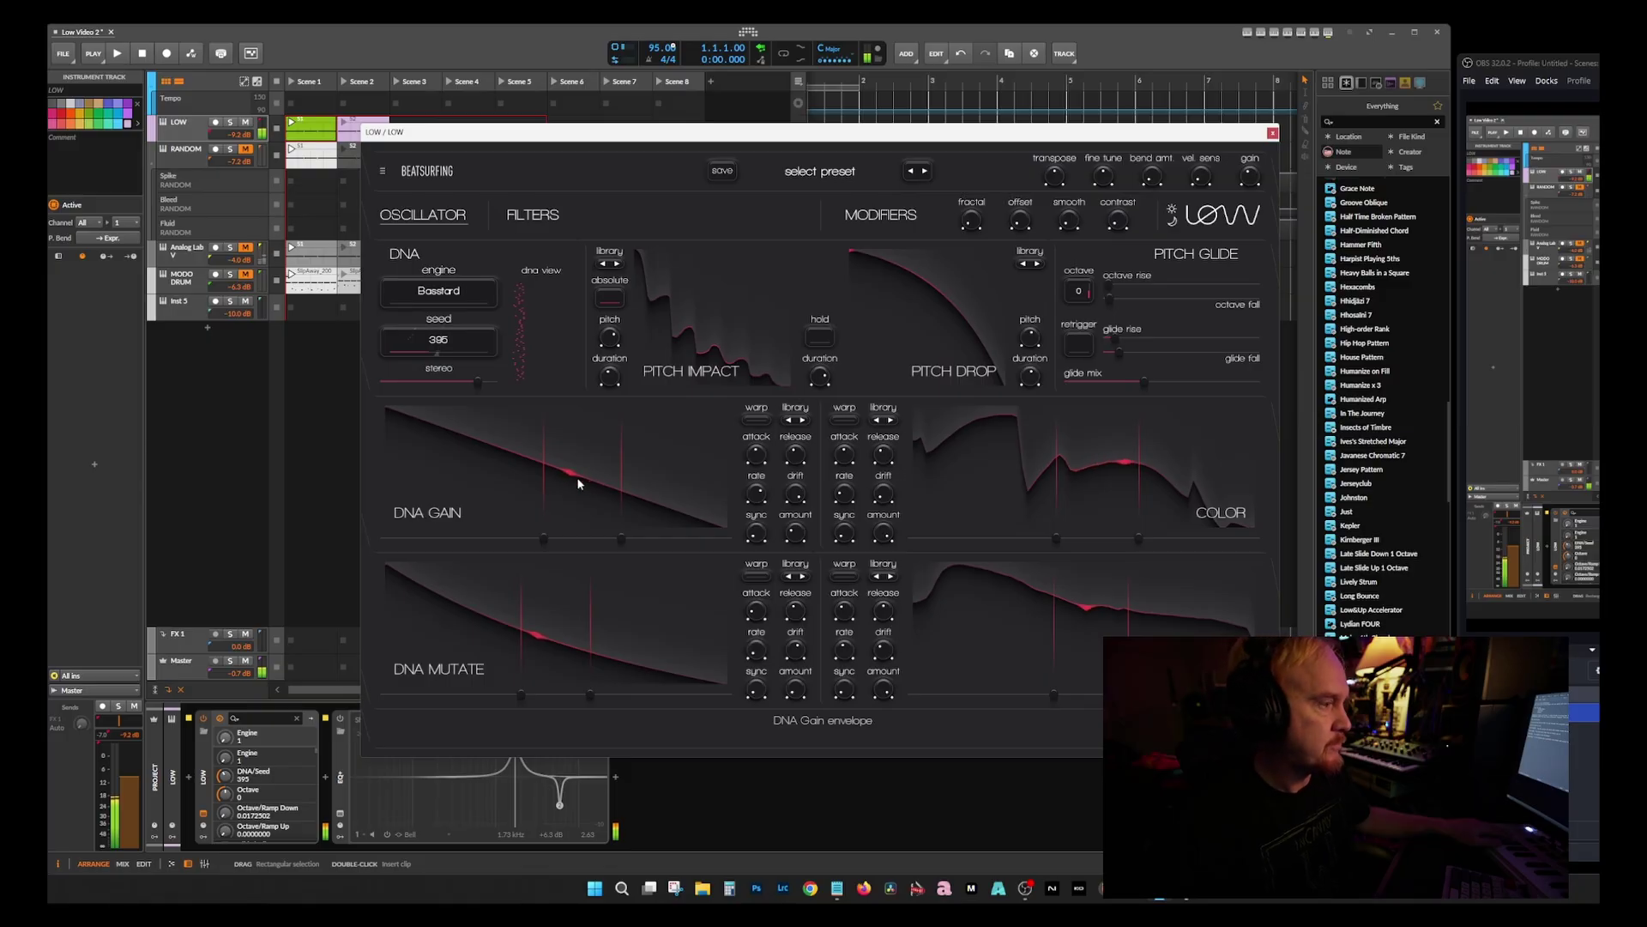
Step: Pull a sharp peak up in the DNA Gain envelope and carve a deep dip beside it
drag(581, 482, 603, 422)
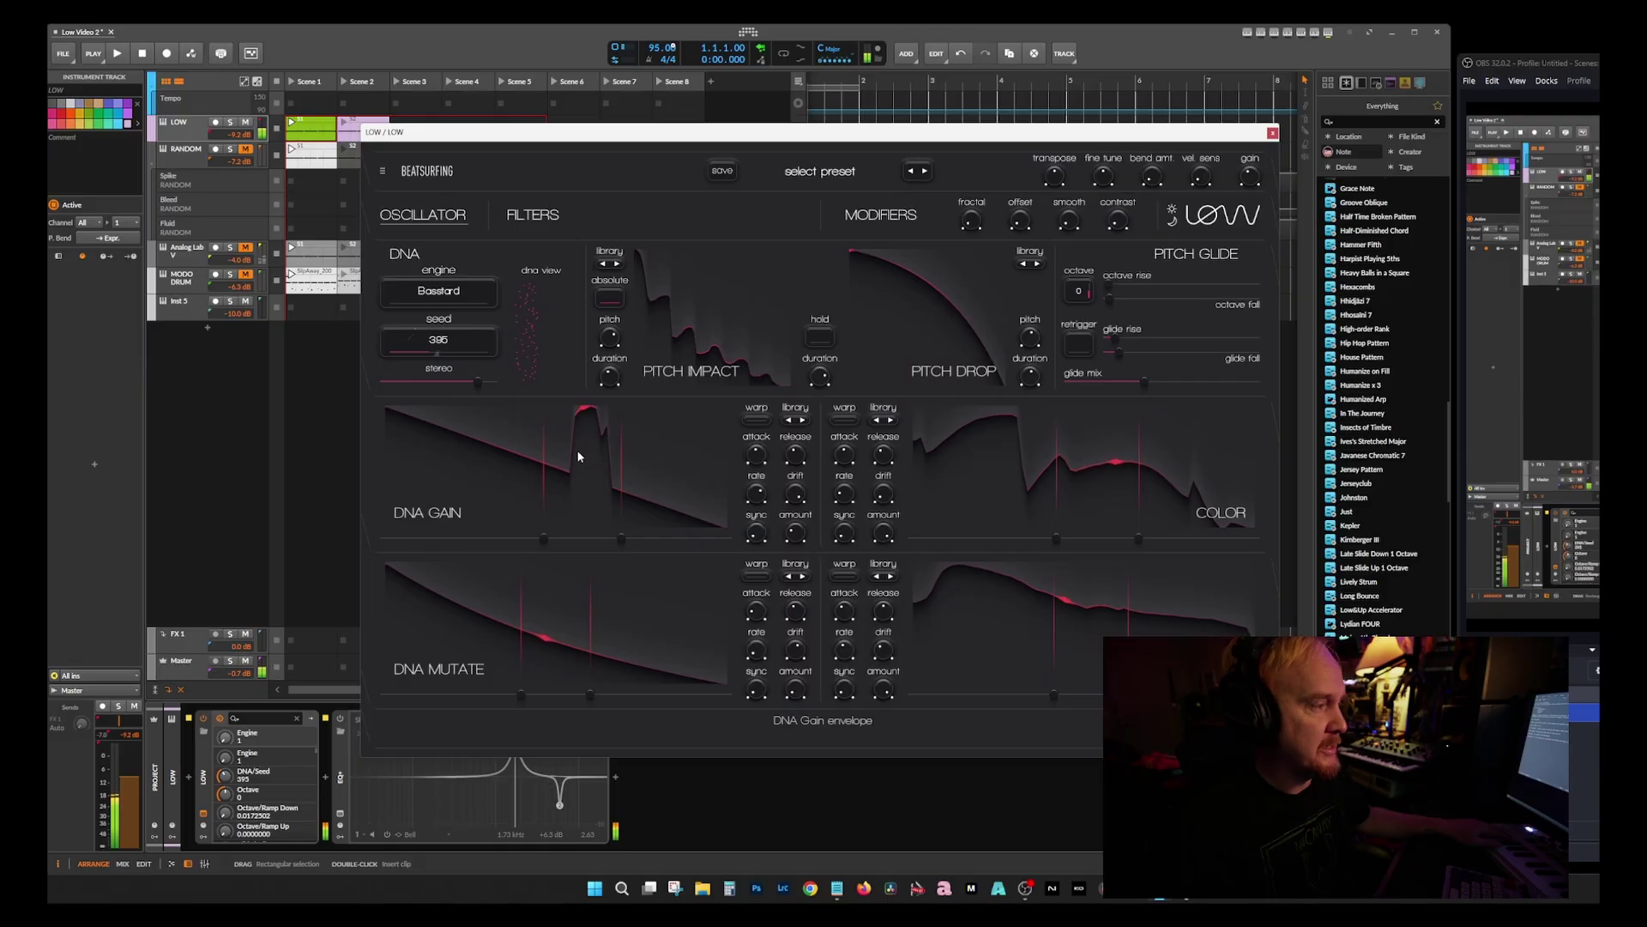
drag(570, 457, 561, 526)
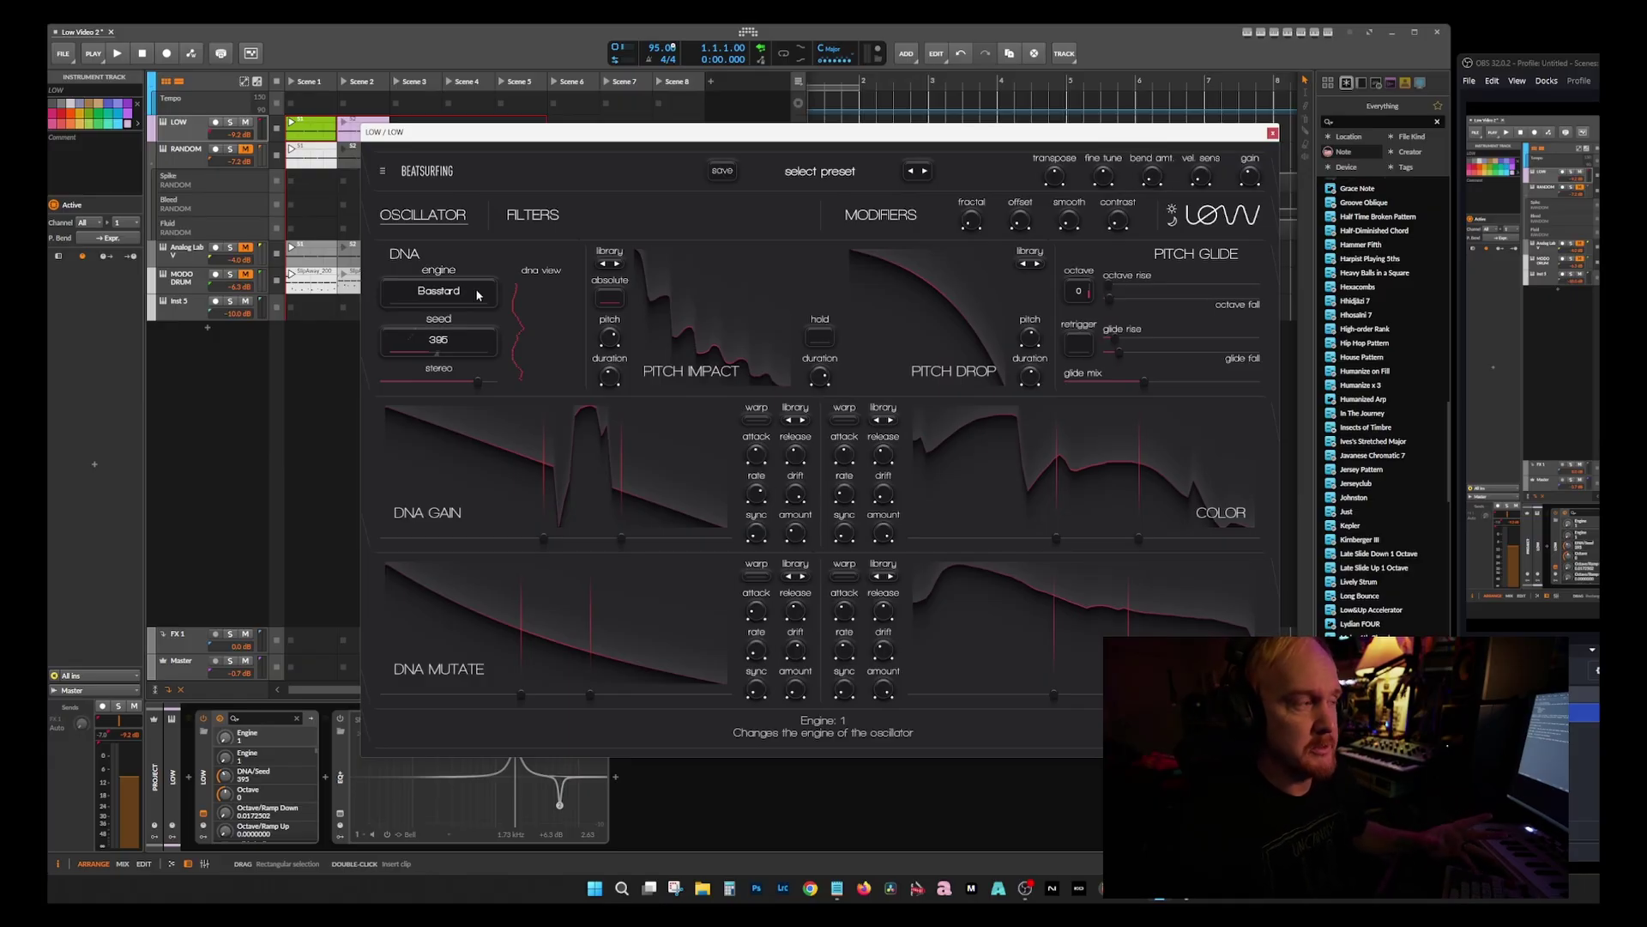
Step: Audition several DNA oscillator engines on the engine box
scroll(477, 295, up, 11)
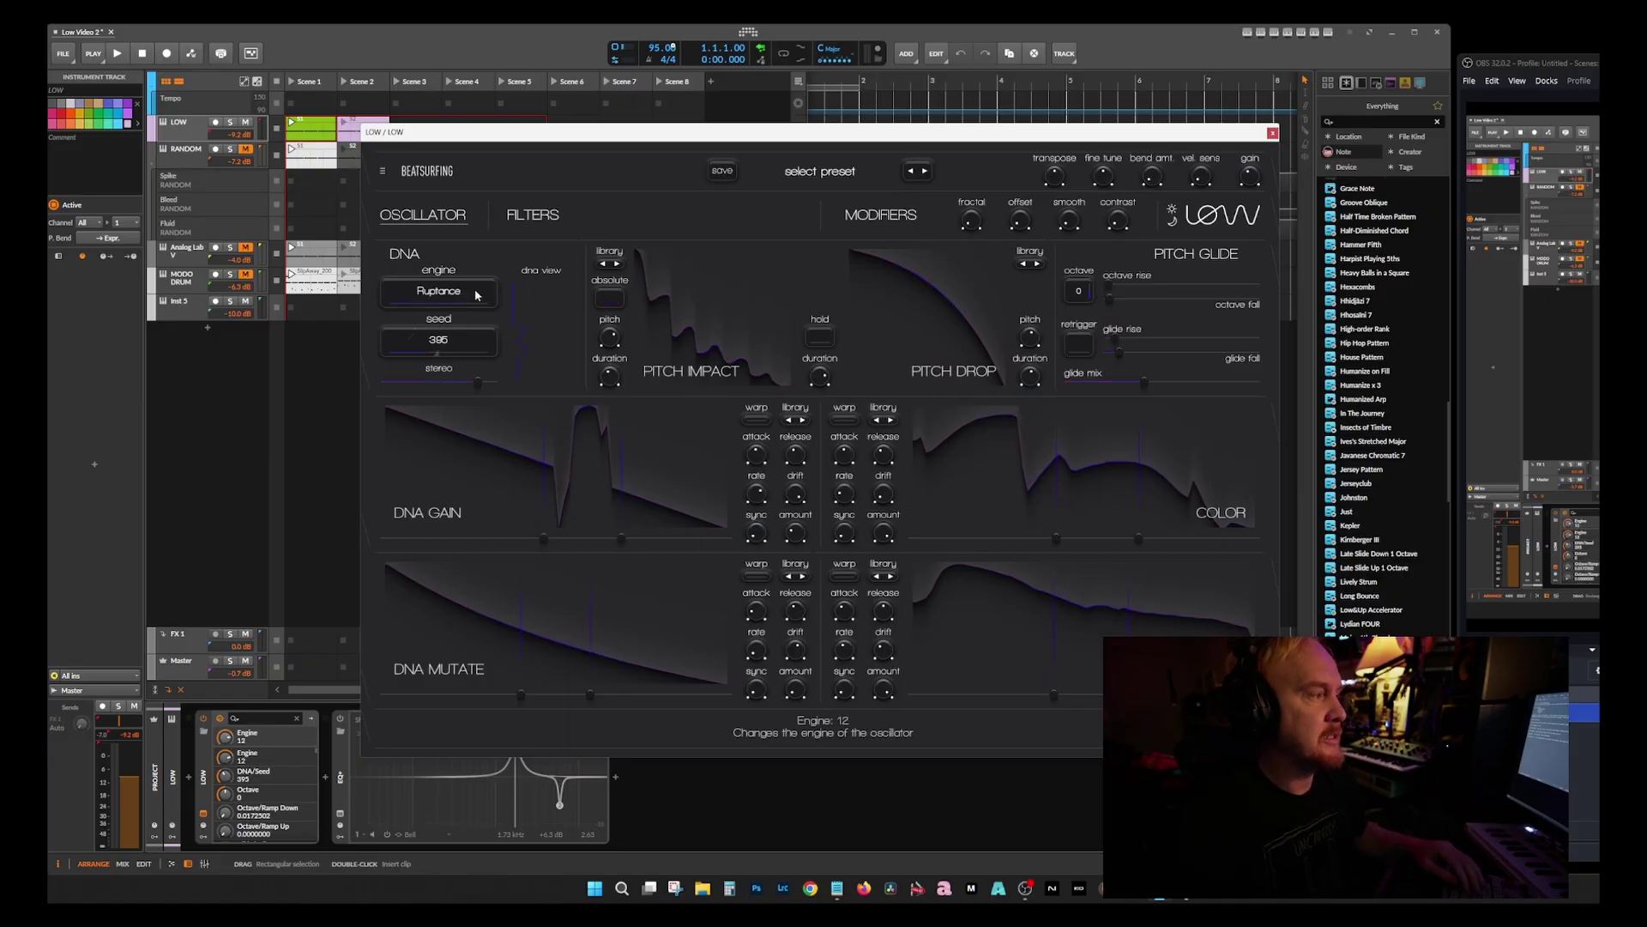
scroll(477, 295, up, 3)
scroll(493, 295, down, 3)
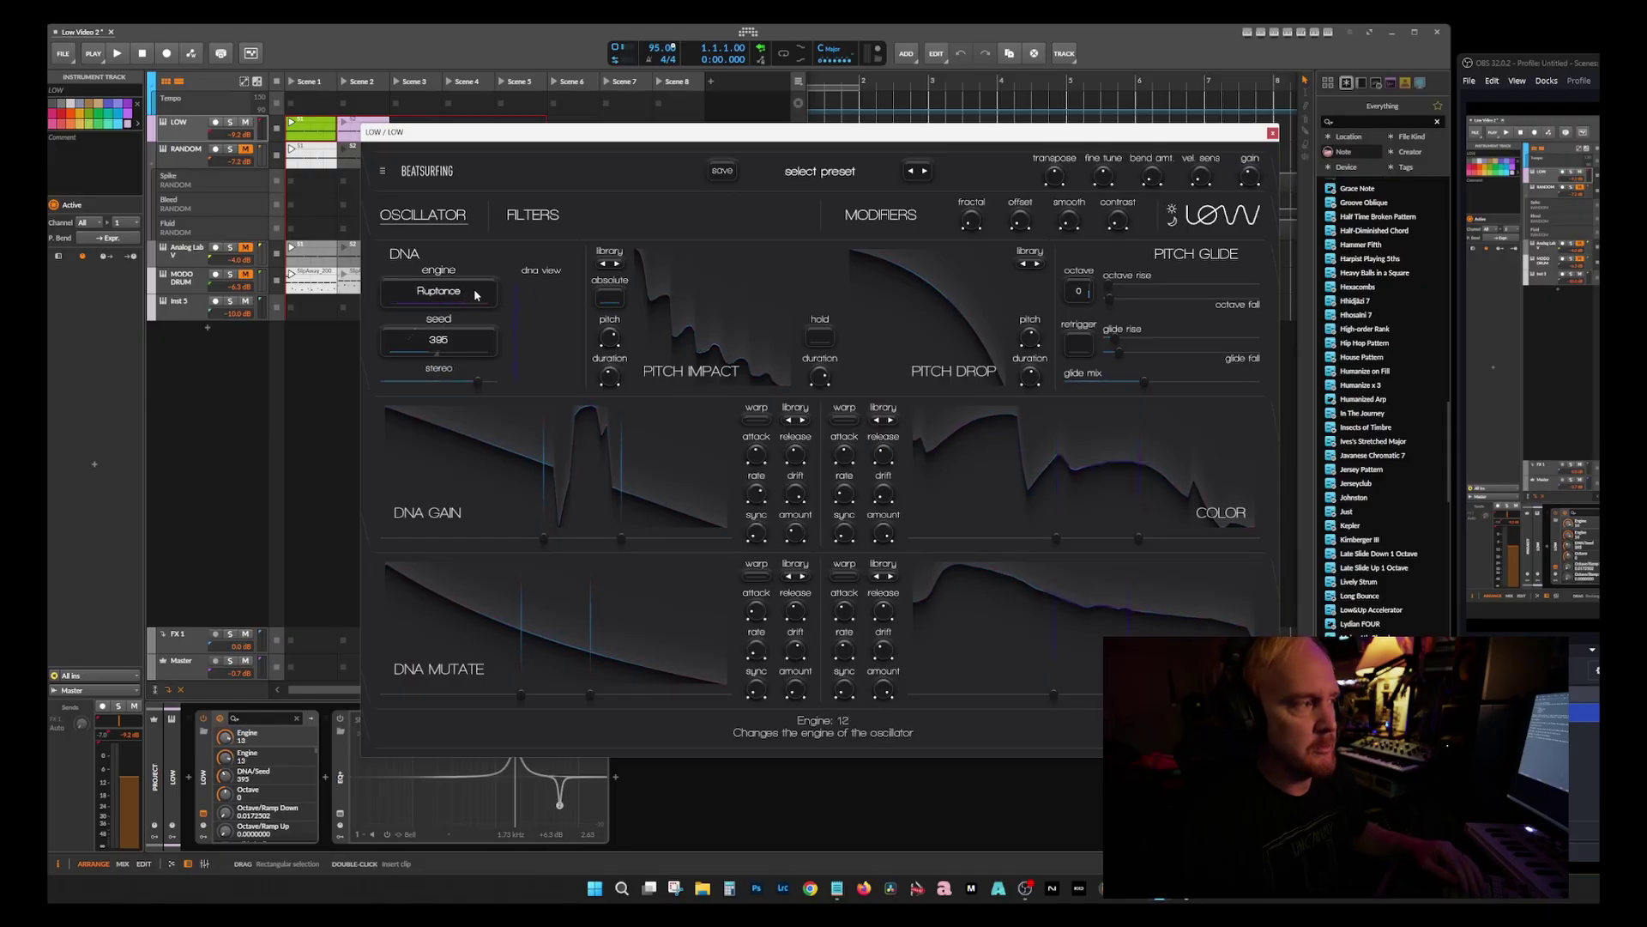
scroll(429, 296, down, 9)
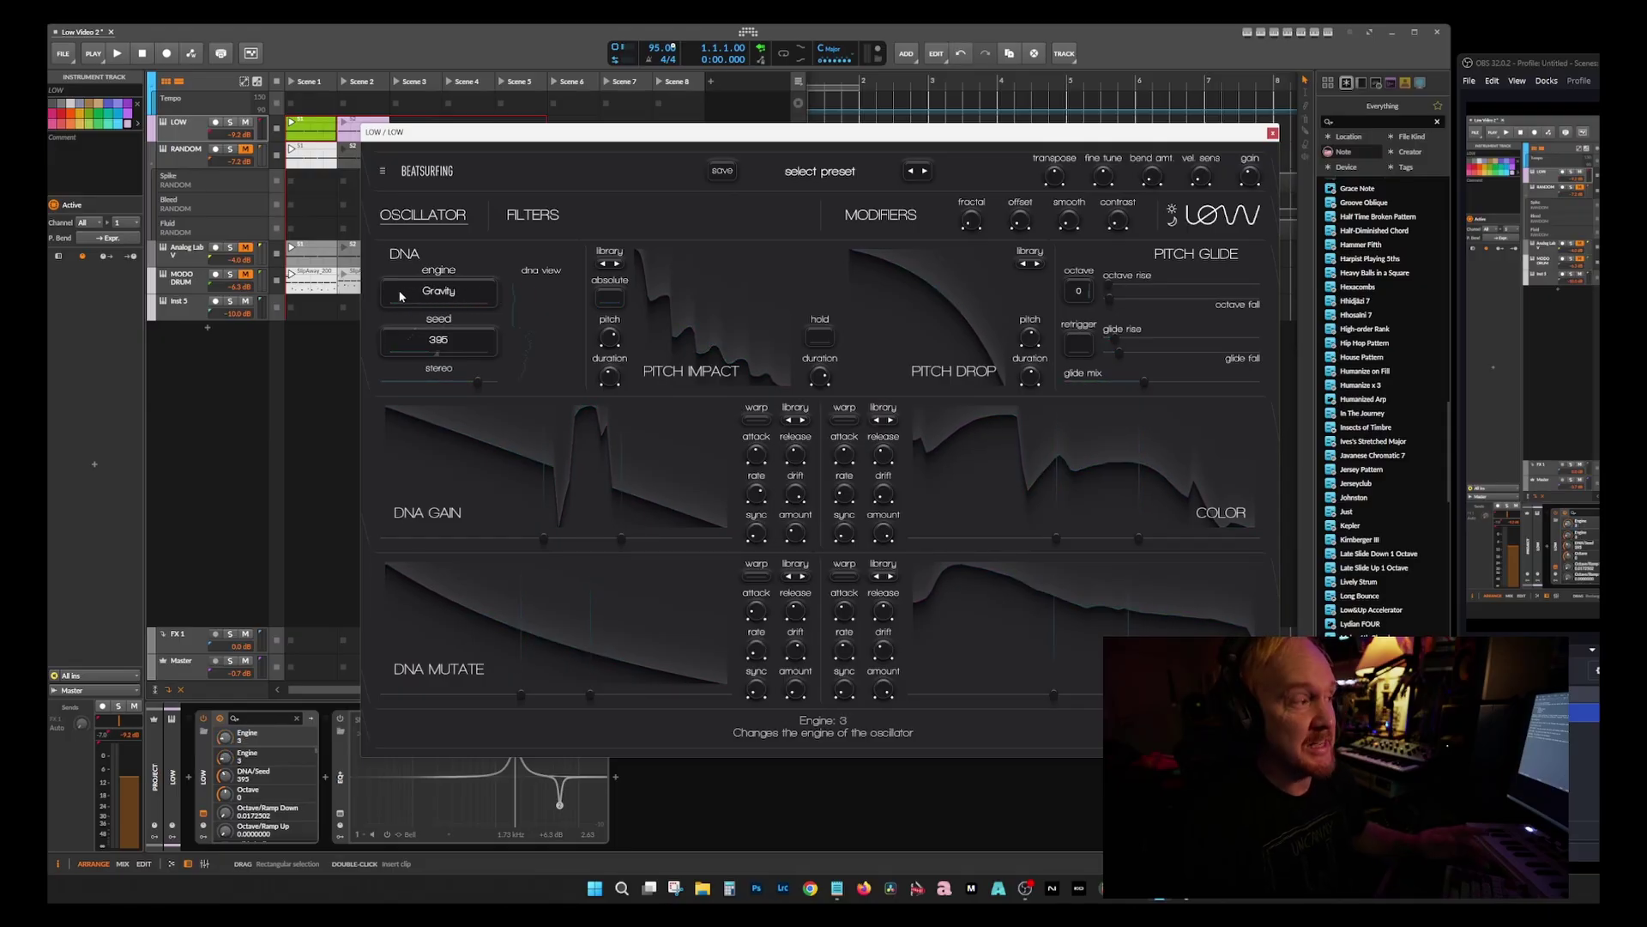
scroll(404, 296, down, 2)
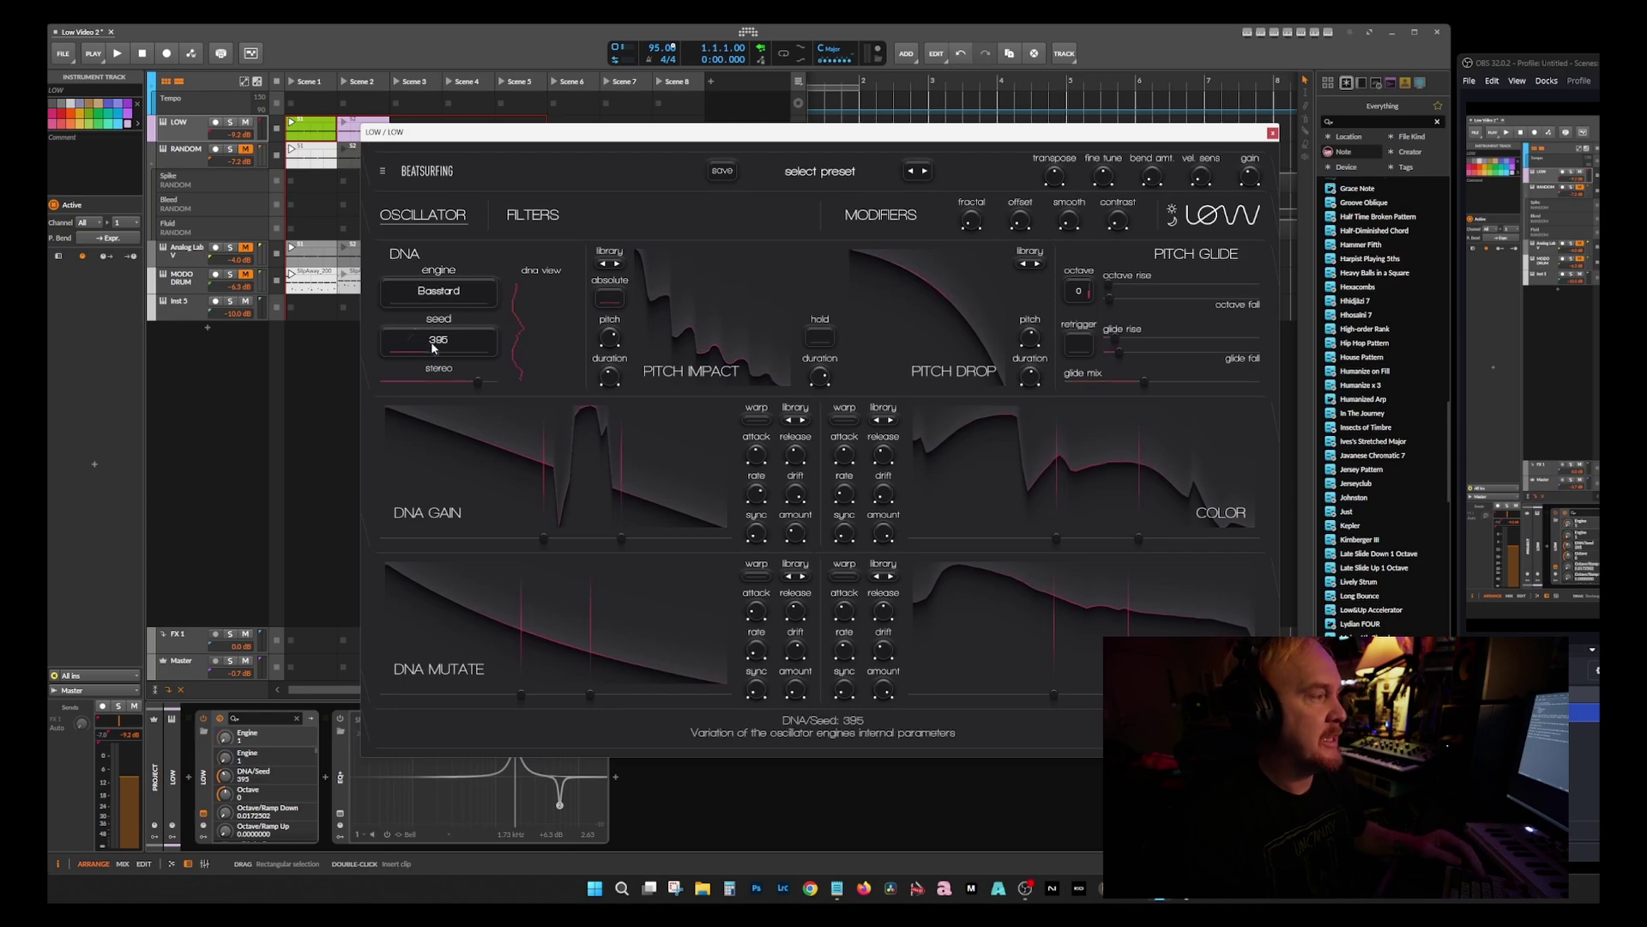
scroll(436, 346, up, 9)
scroll(467, 350, up, 12)
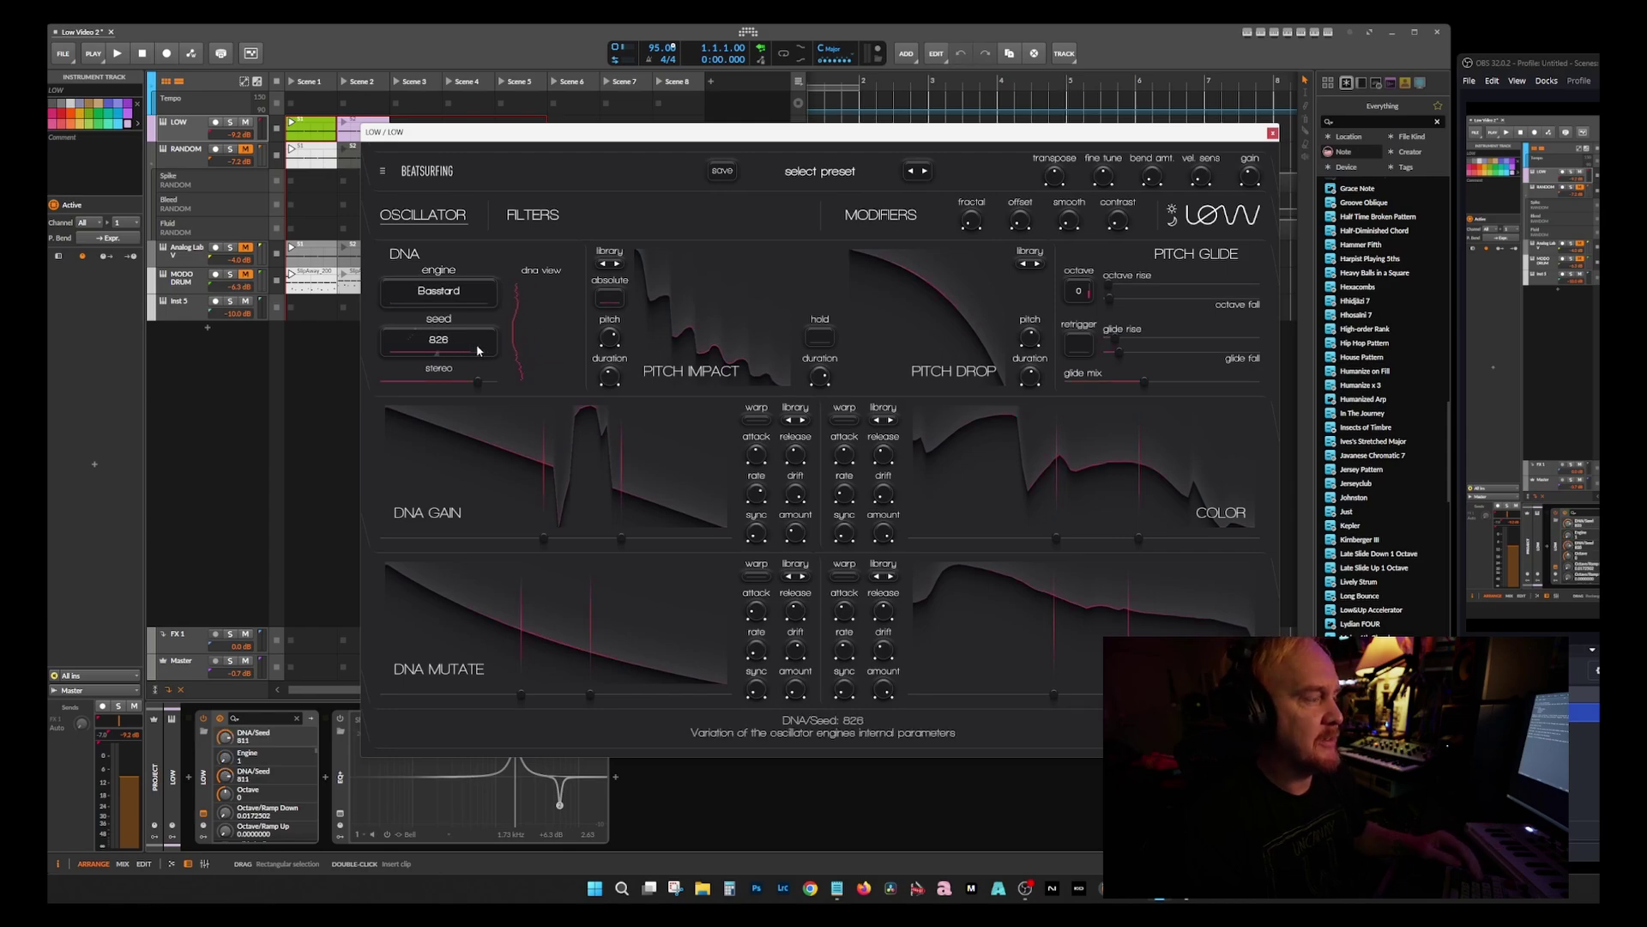
scroll(434, 353, down, 20)
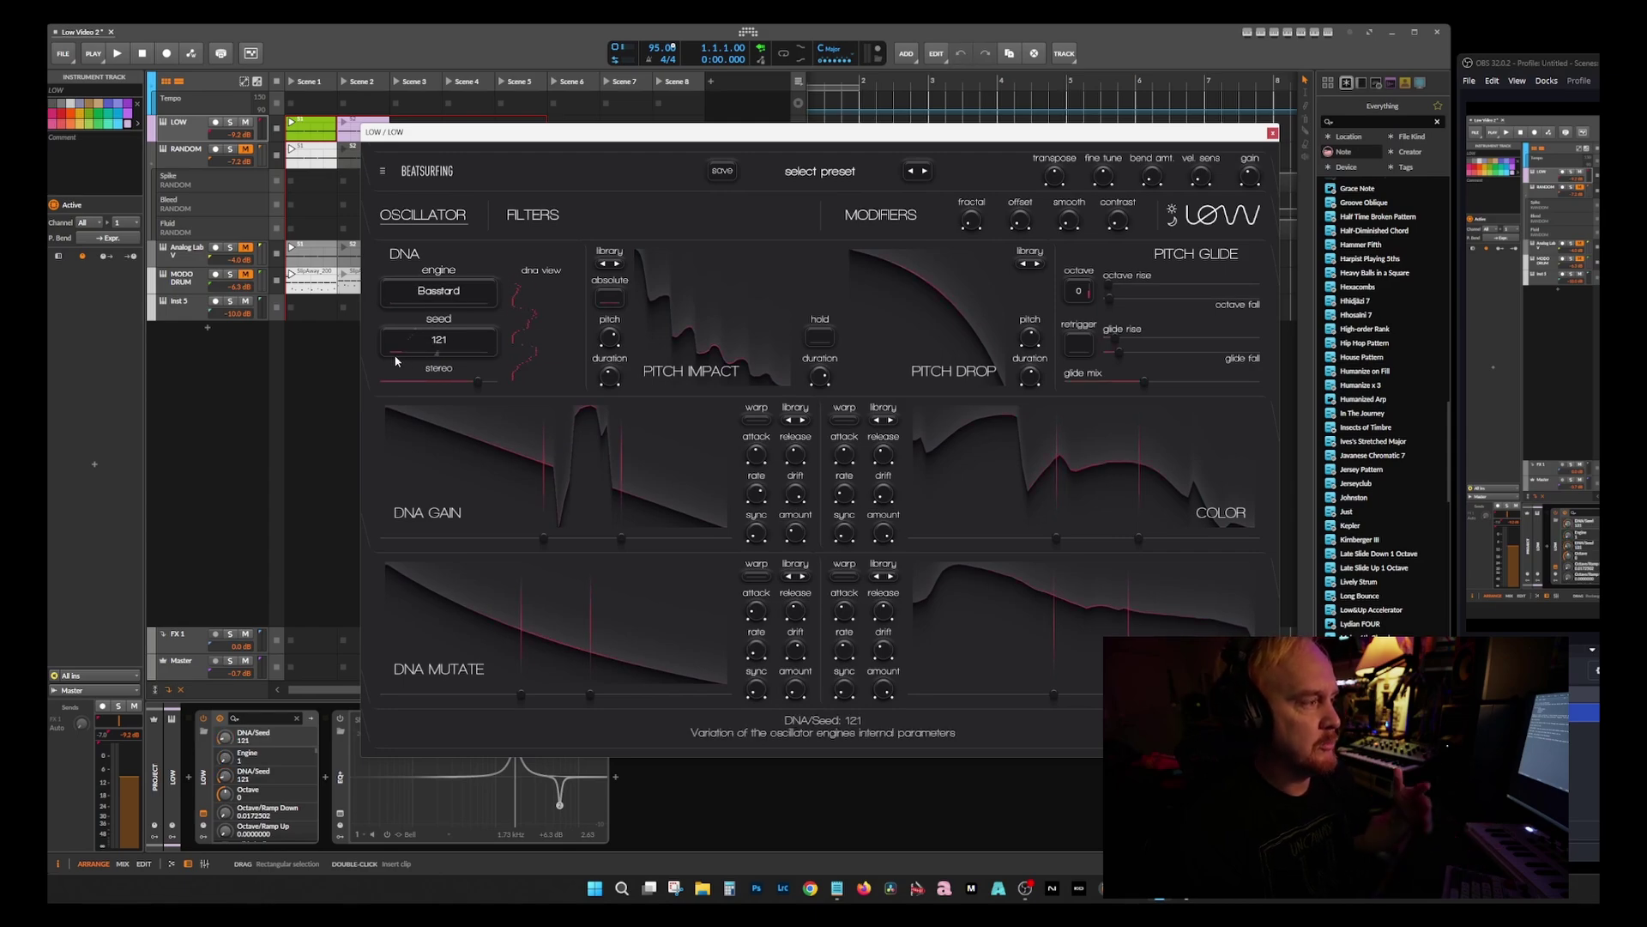
Step: Return to the original engine and set the DNA seed to 674
scroll(404, 353, up, 20)
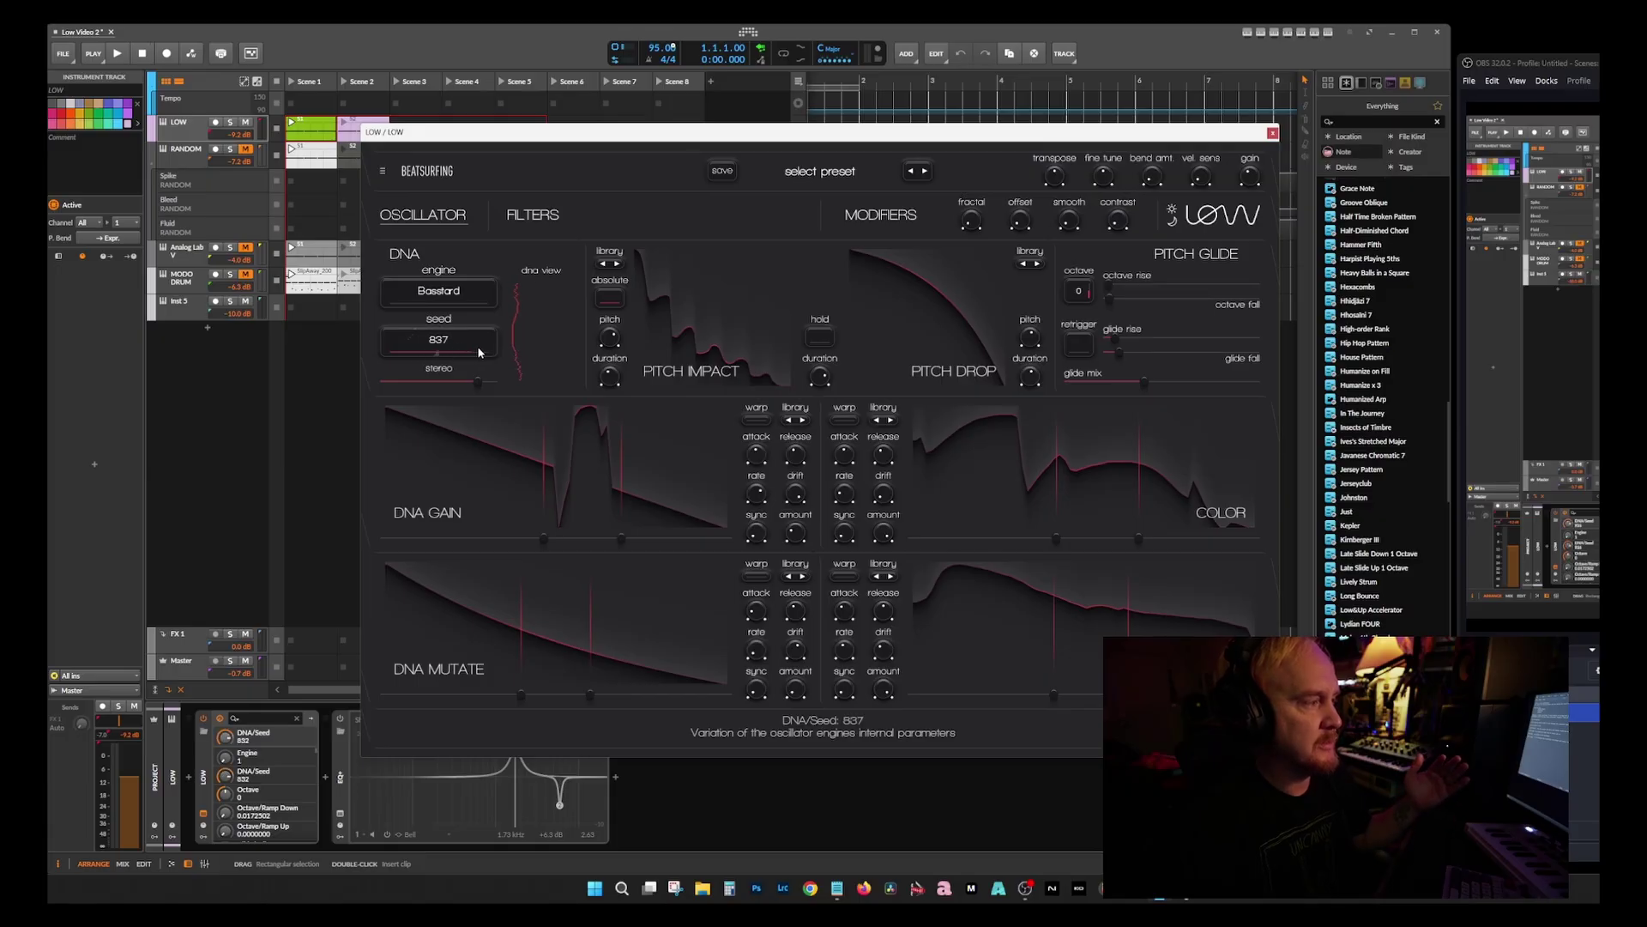
scroll(468, 352, down, 14)
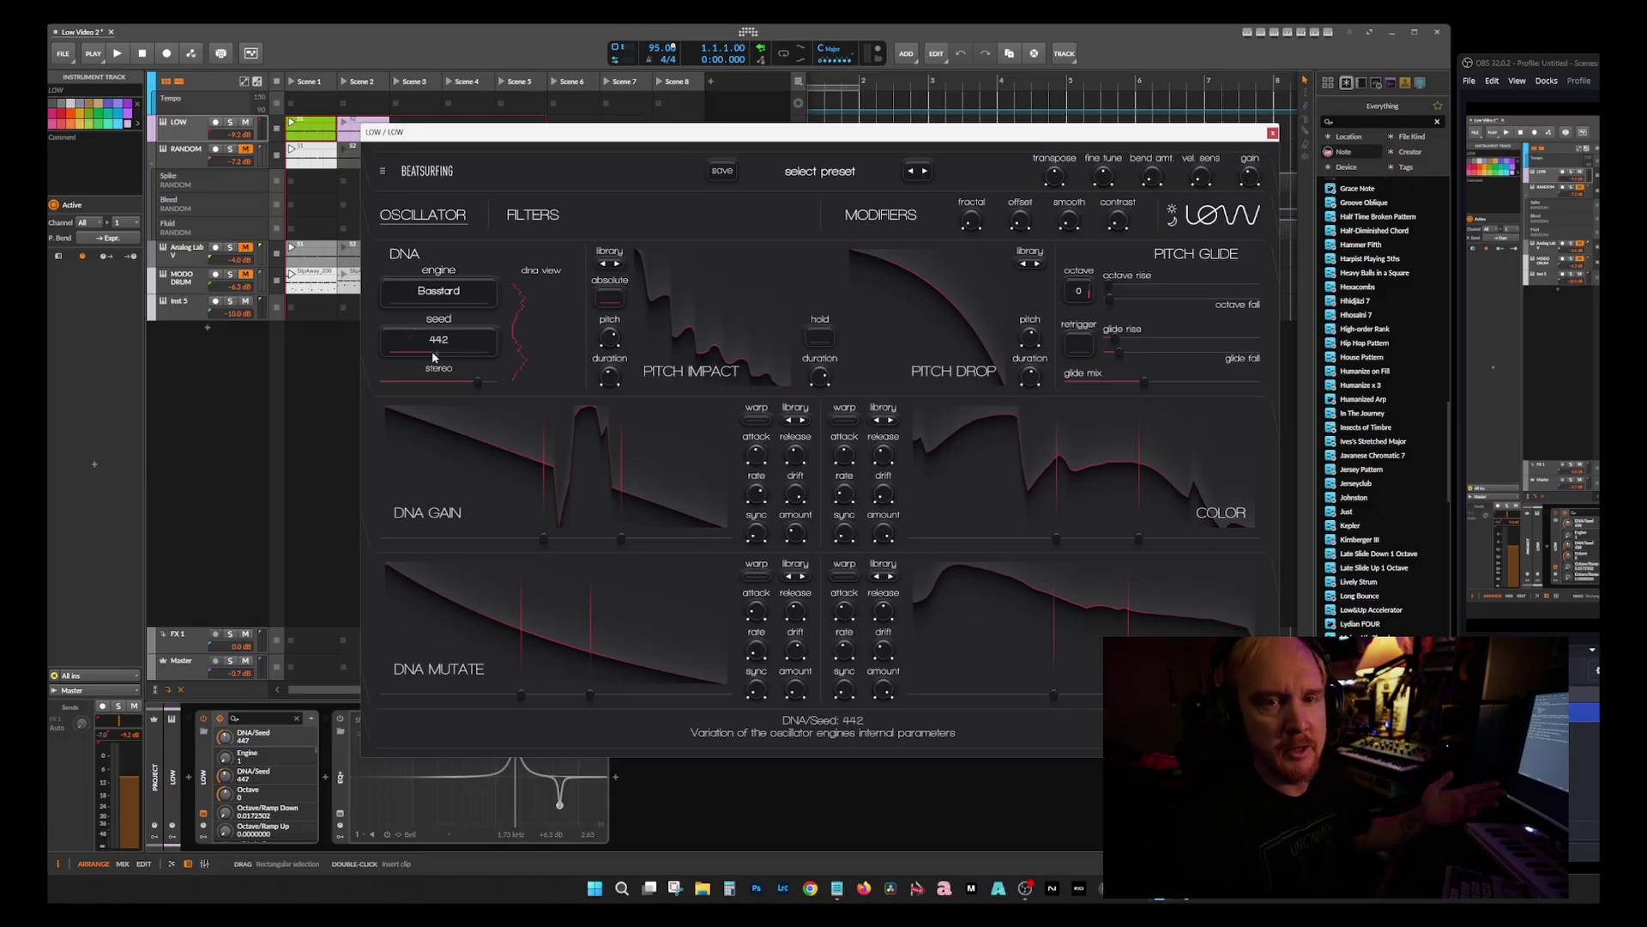
drag(432, 352, 409, 352)
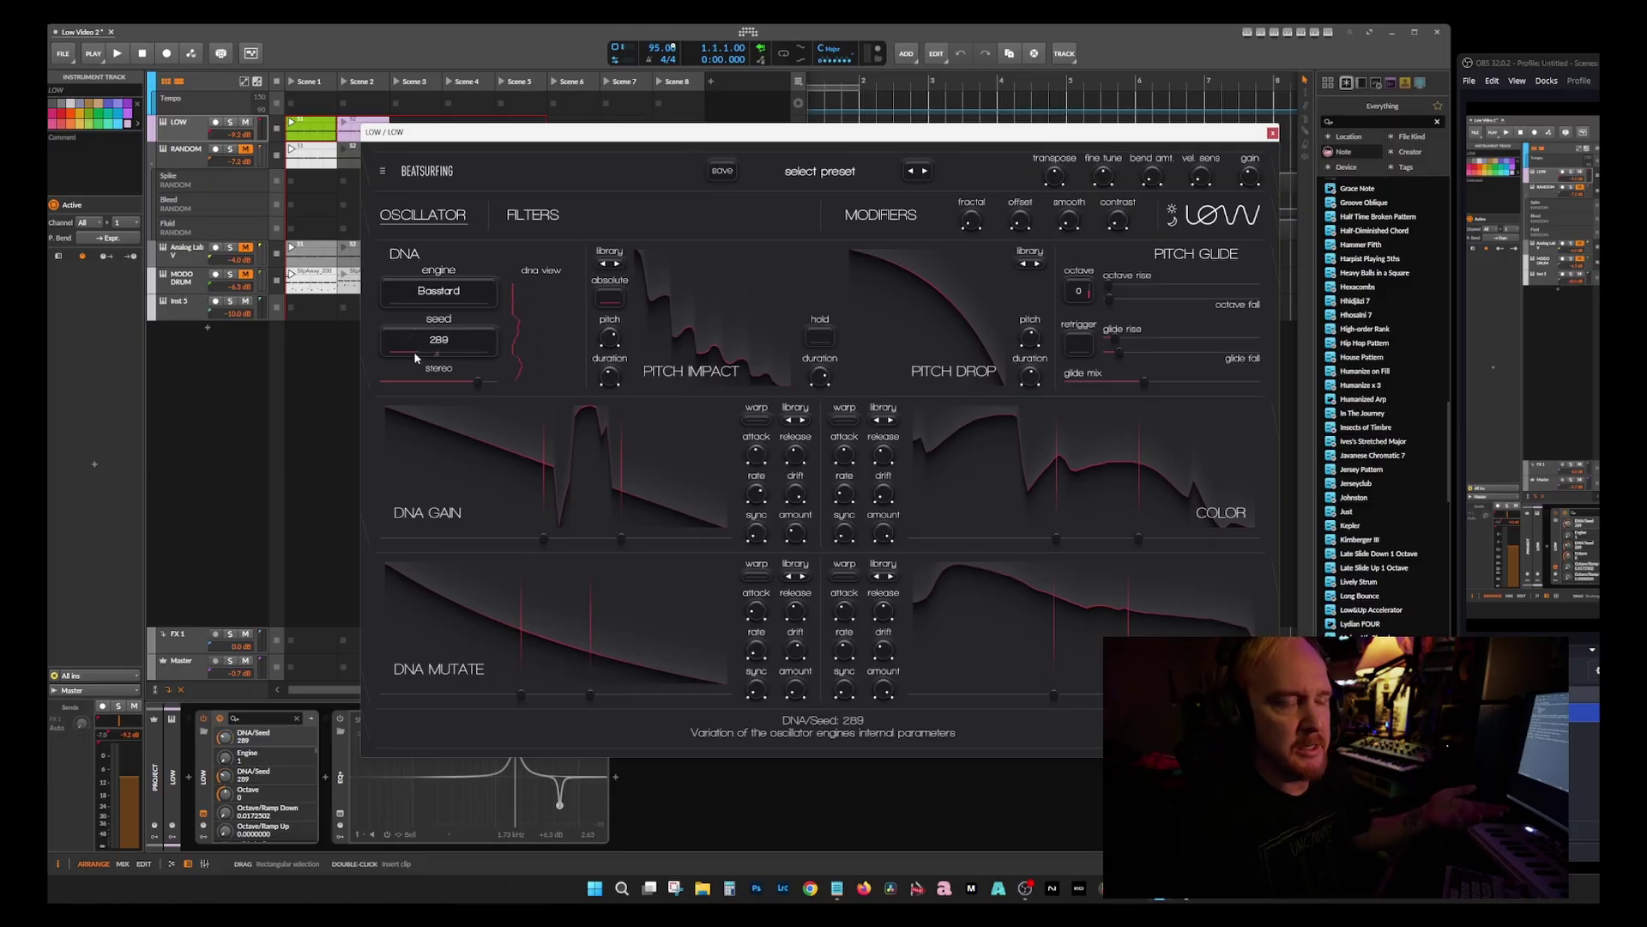
mouse_move(413, 352)
mouse_down()
mouse_move(466, 346)
mouse_move(356, 345)
mouse_move(477, 352)
mouse_move(415, 357)
mouse_up()
Step: Step the DNA oscillator engine away from the current one, passing Barricade, through further engines
click(454, 295)
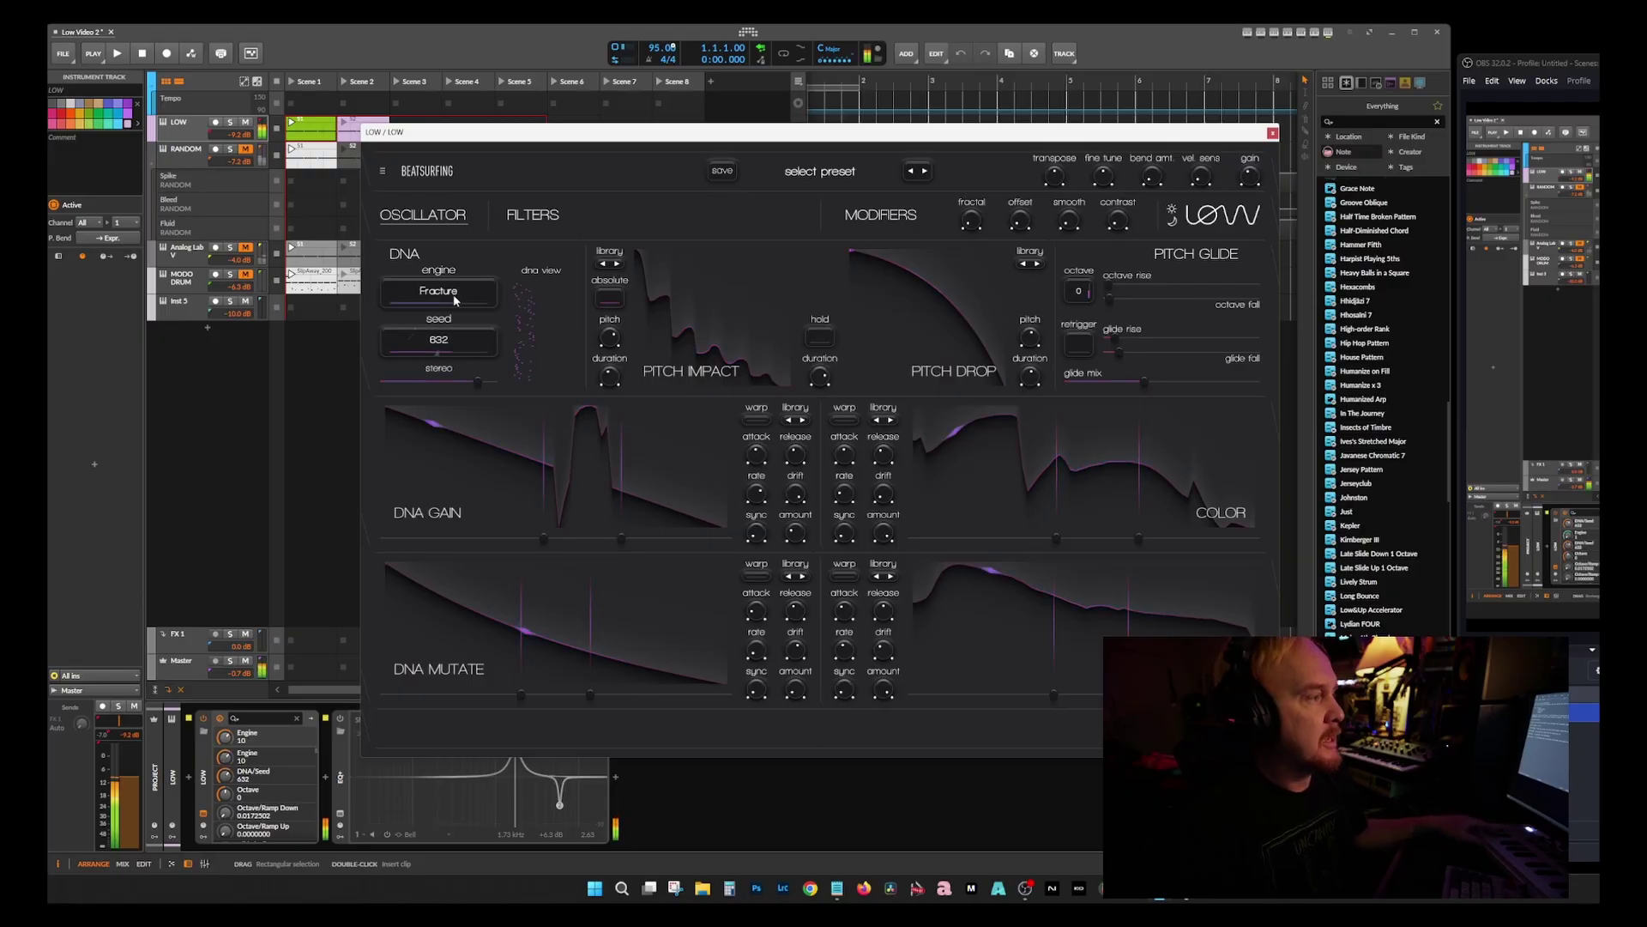
drag(455, 299, 415, 345)
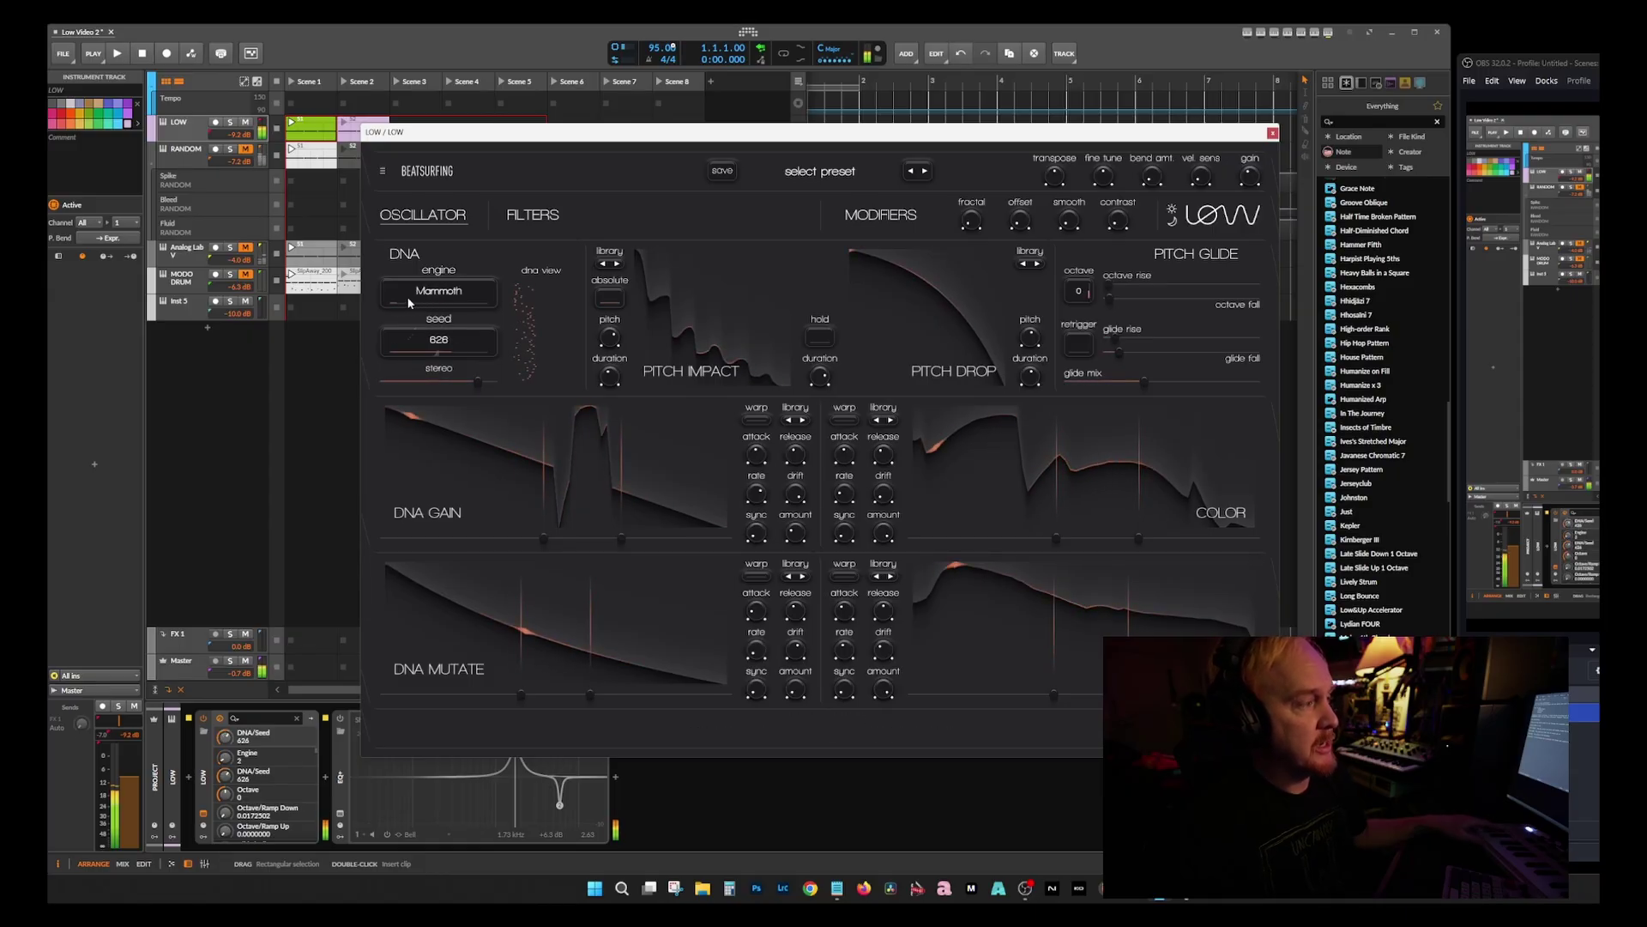
scroll(410, 302, up, 3)
scroll(410, 300, down, 2)
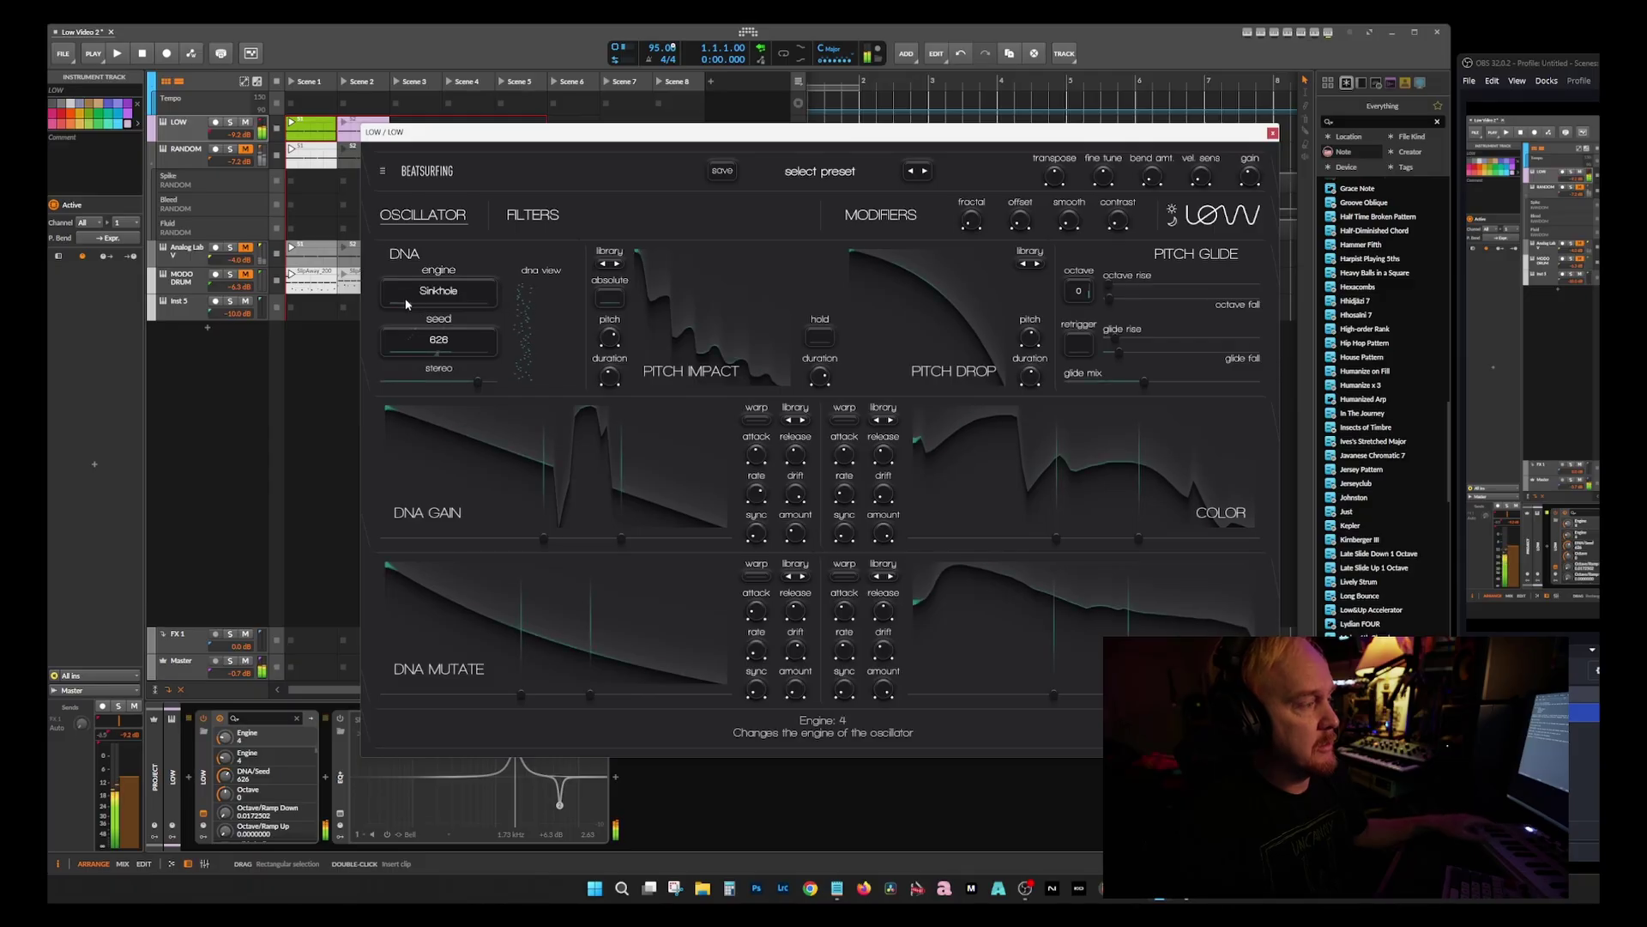
scroll(396, 304, up, 3)
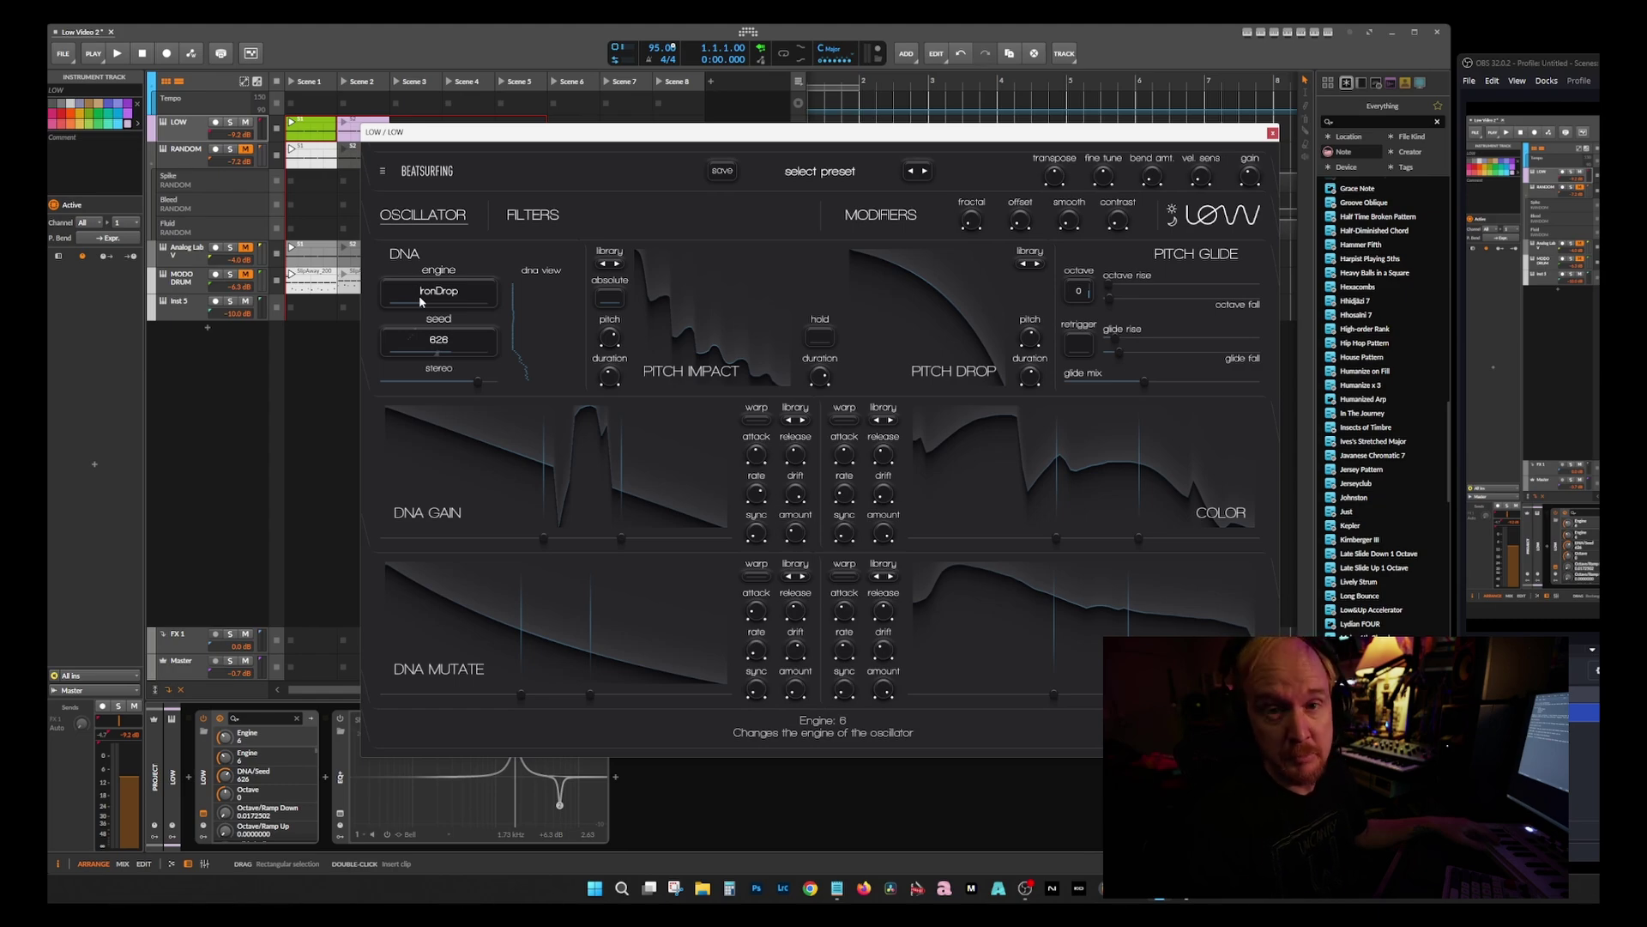
scroll(429, 295, up, 1)
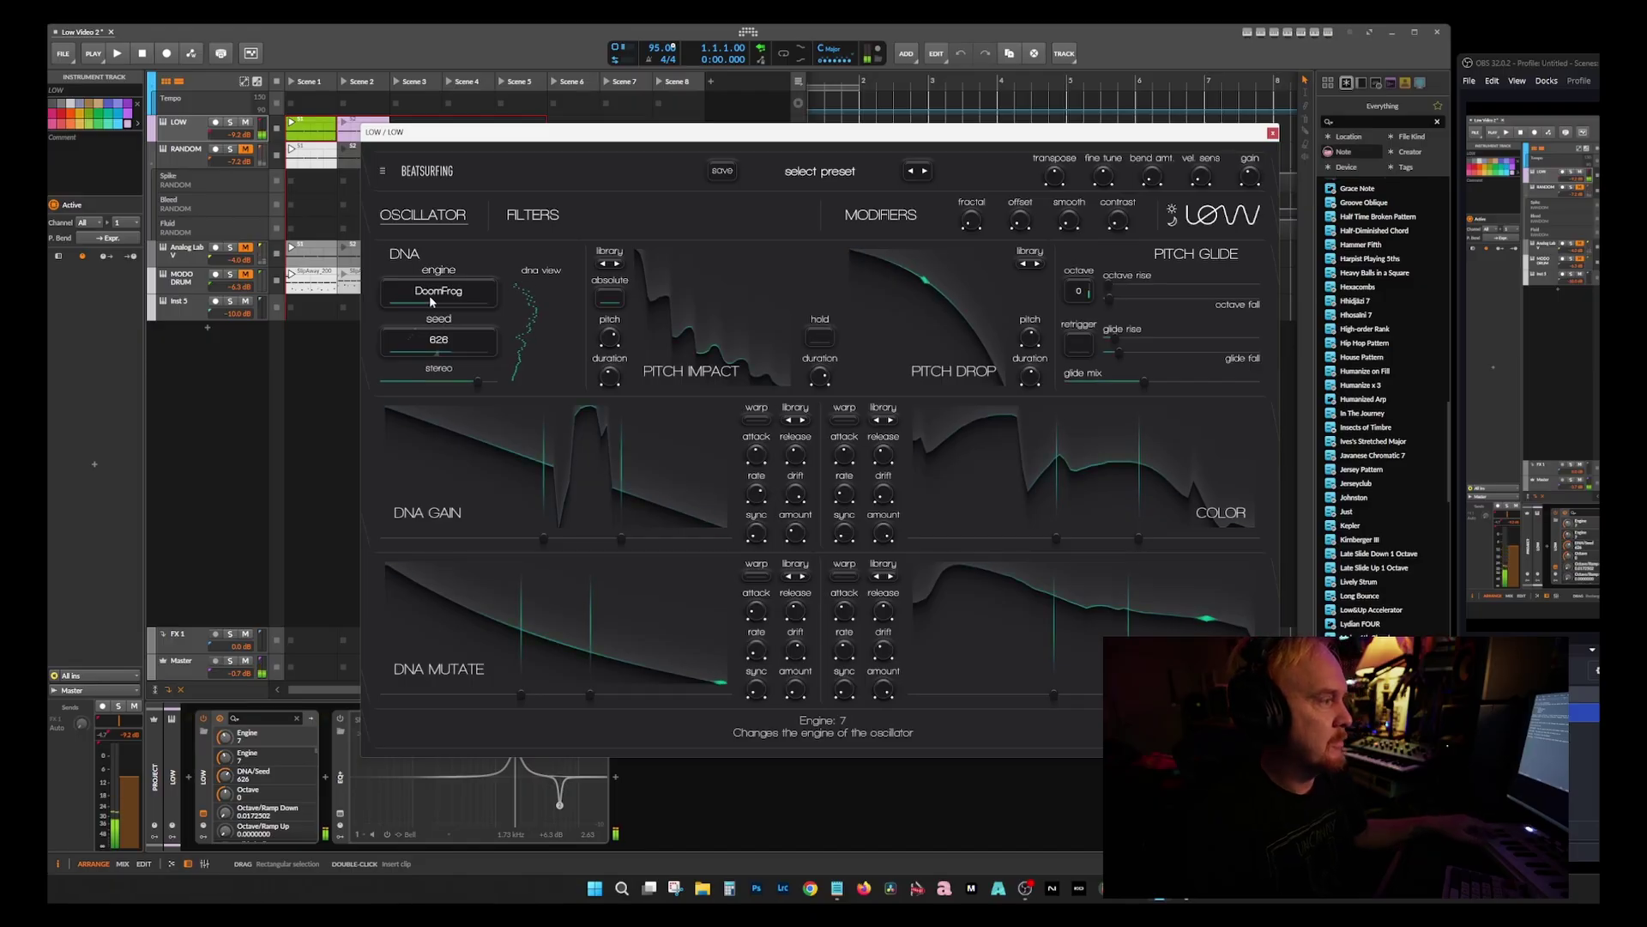
scroll(428, 295, up, 1)
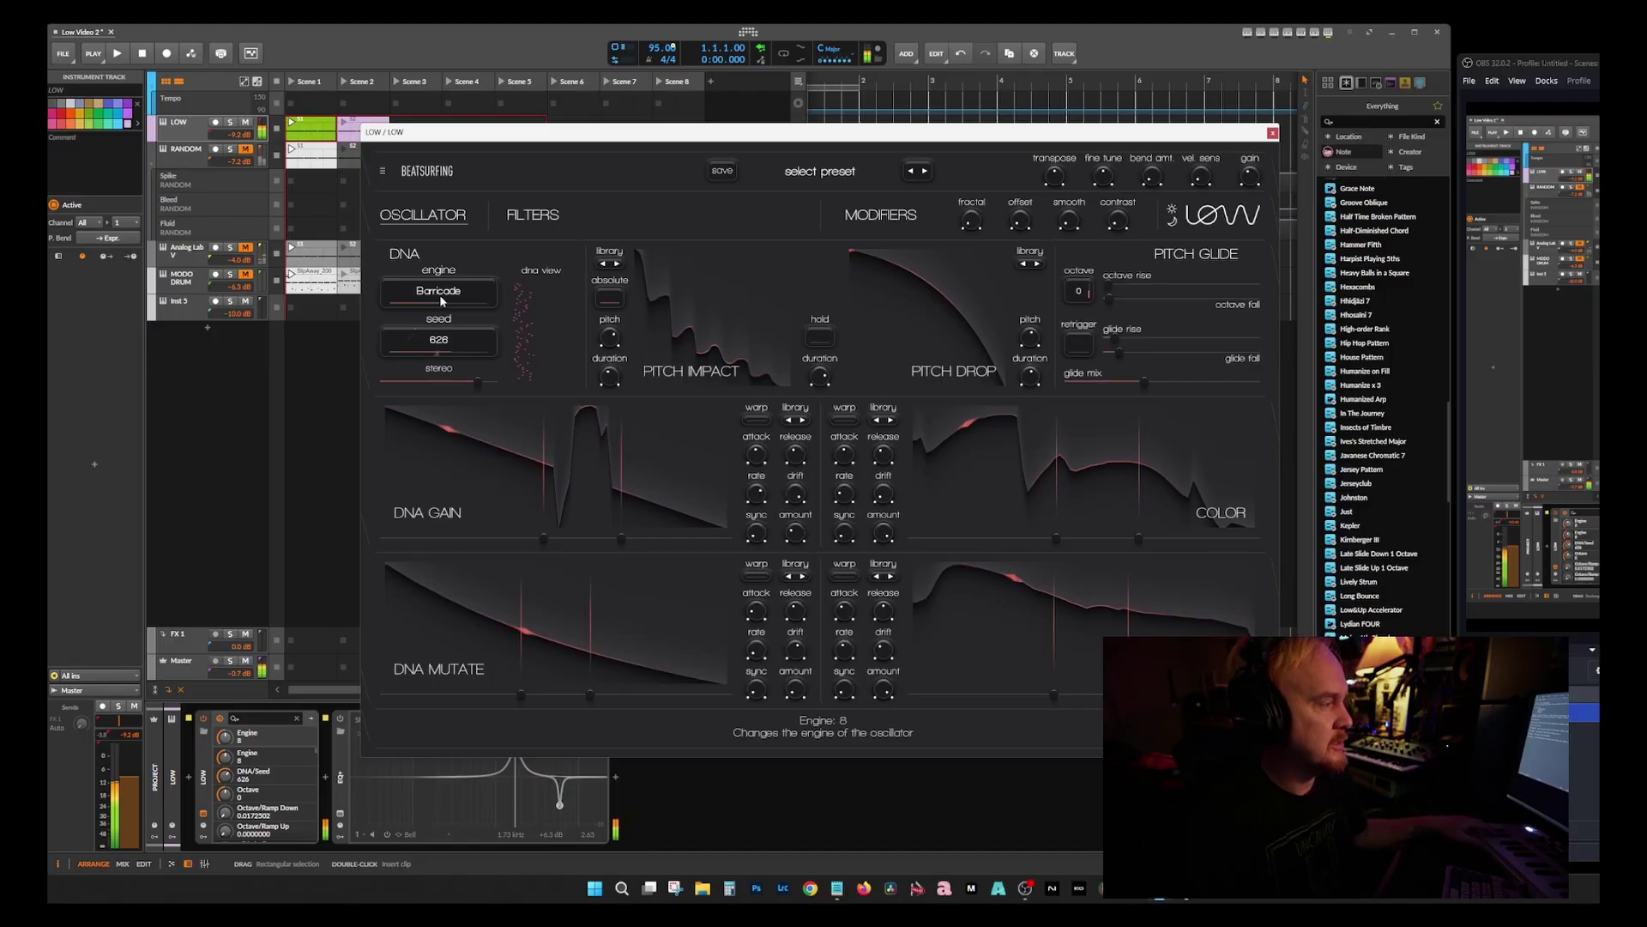
scroll(439, 295, up, 1)
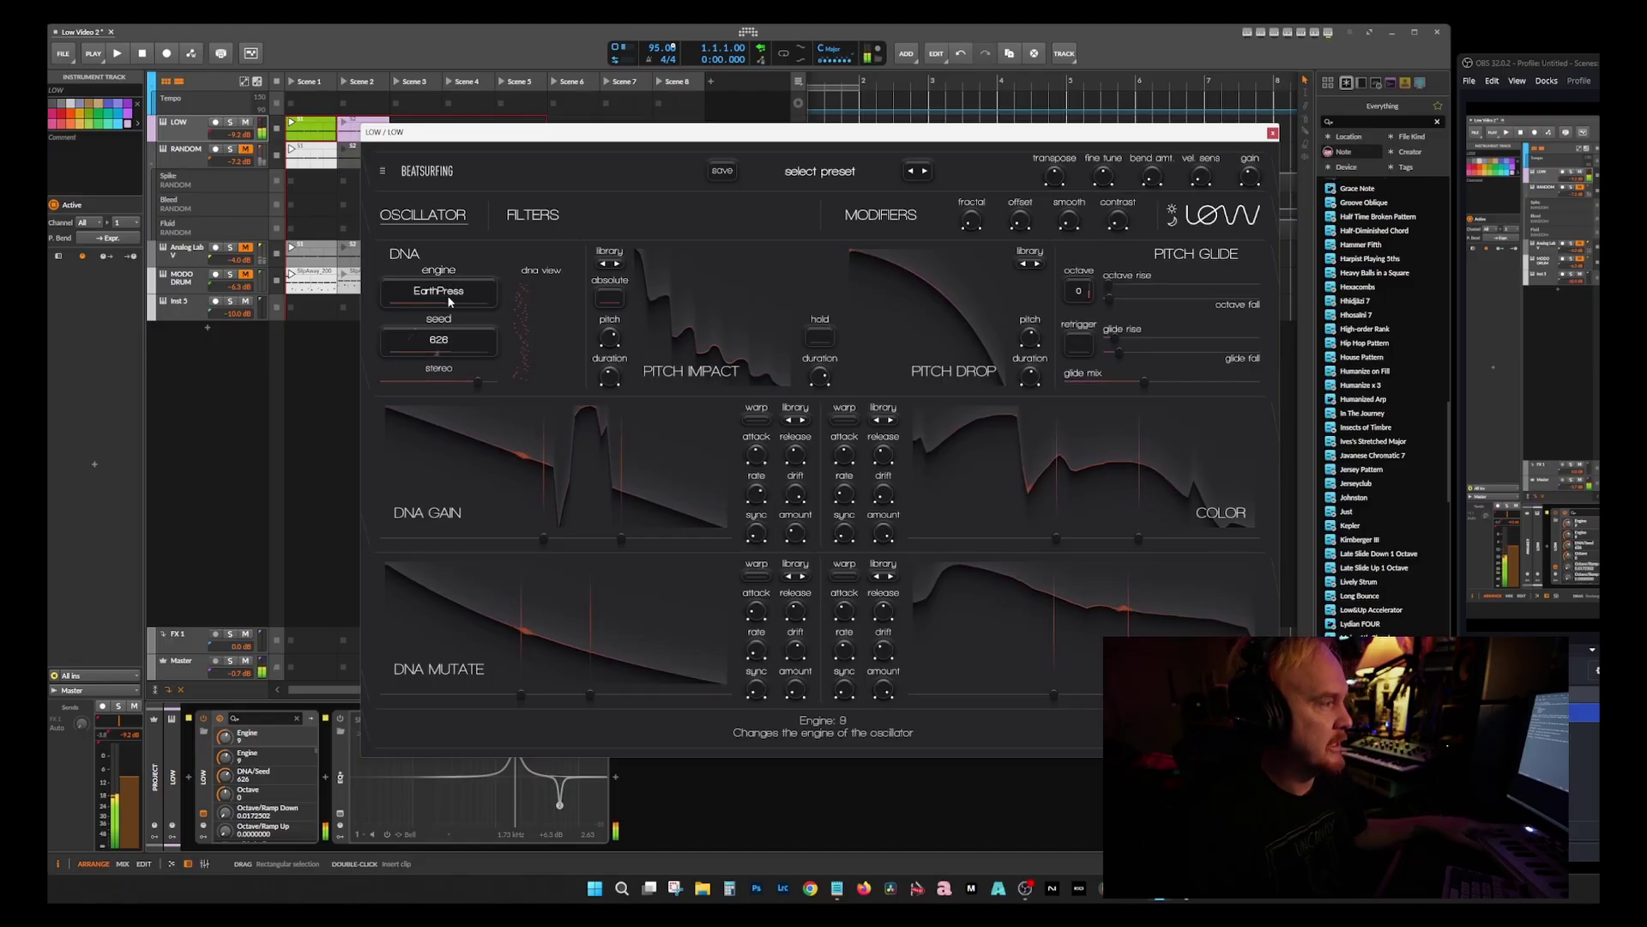
scroll(450, 296, up, 1)
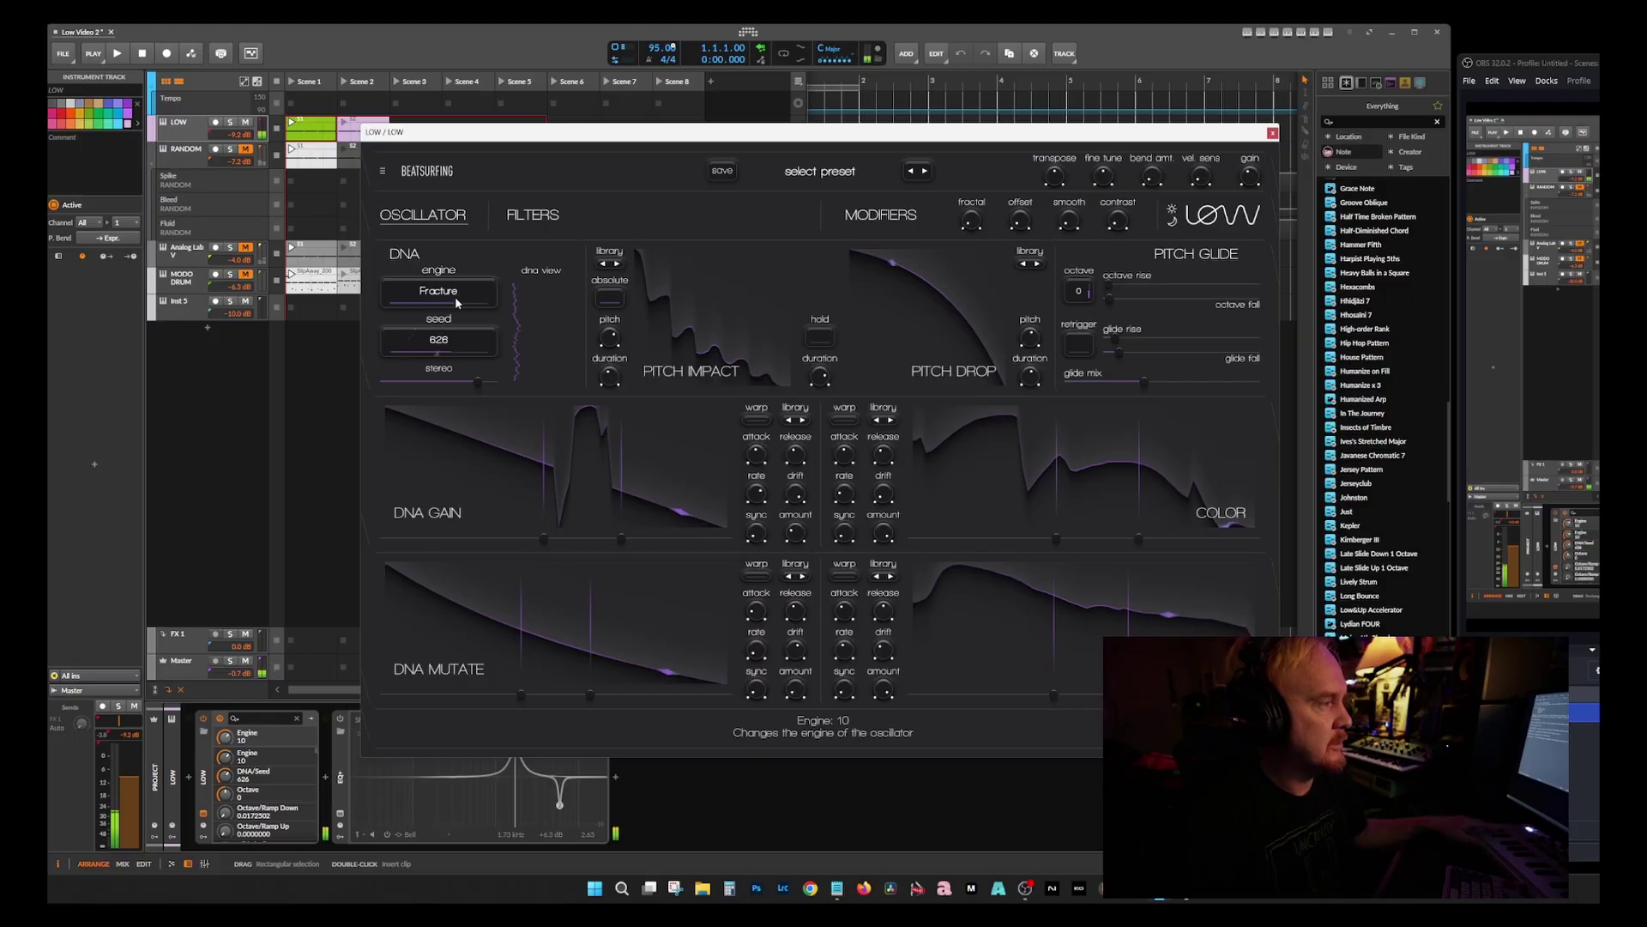
scroll(459, 296, up, 2)
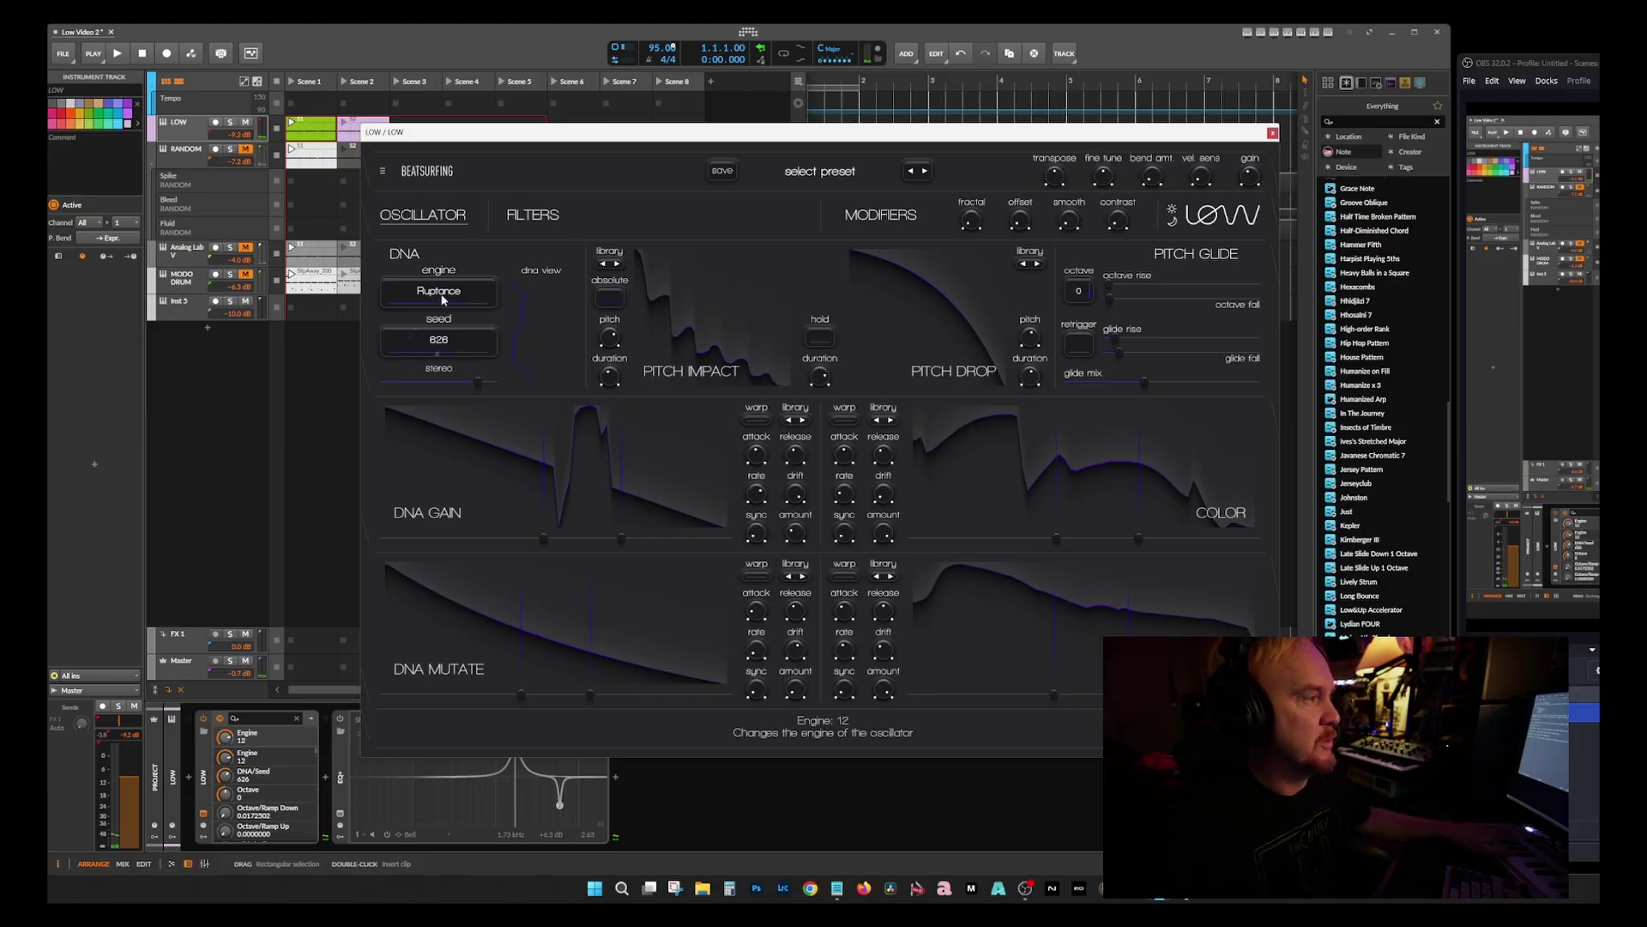
Step: Move back and forth through the engine list until the DNA engine reads Oblique
scroll(459, 296, down, 2)
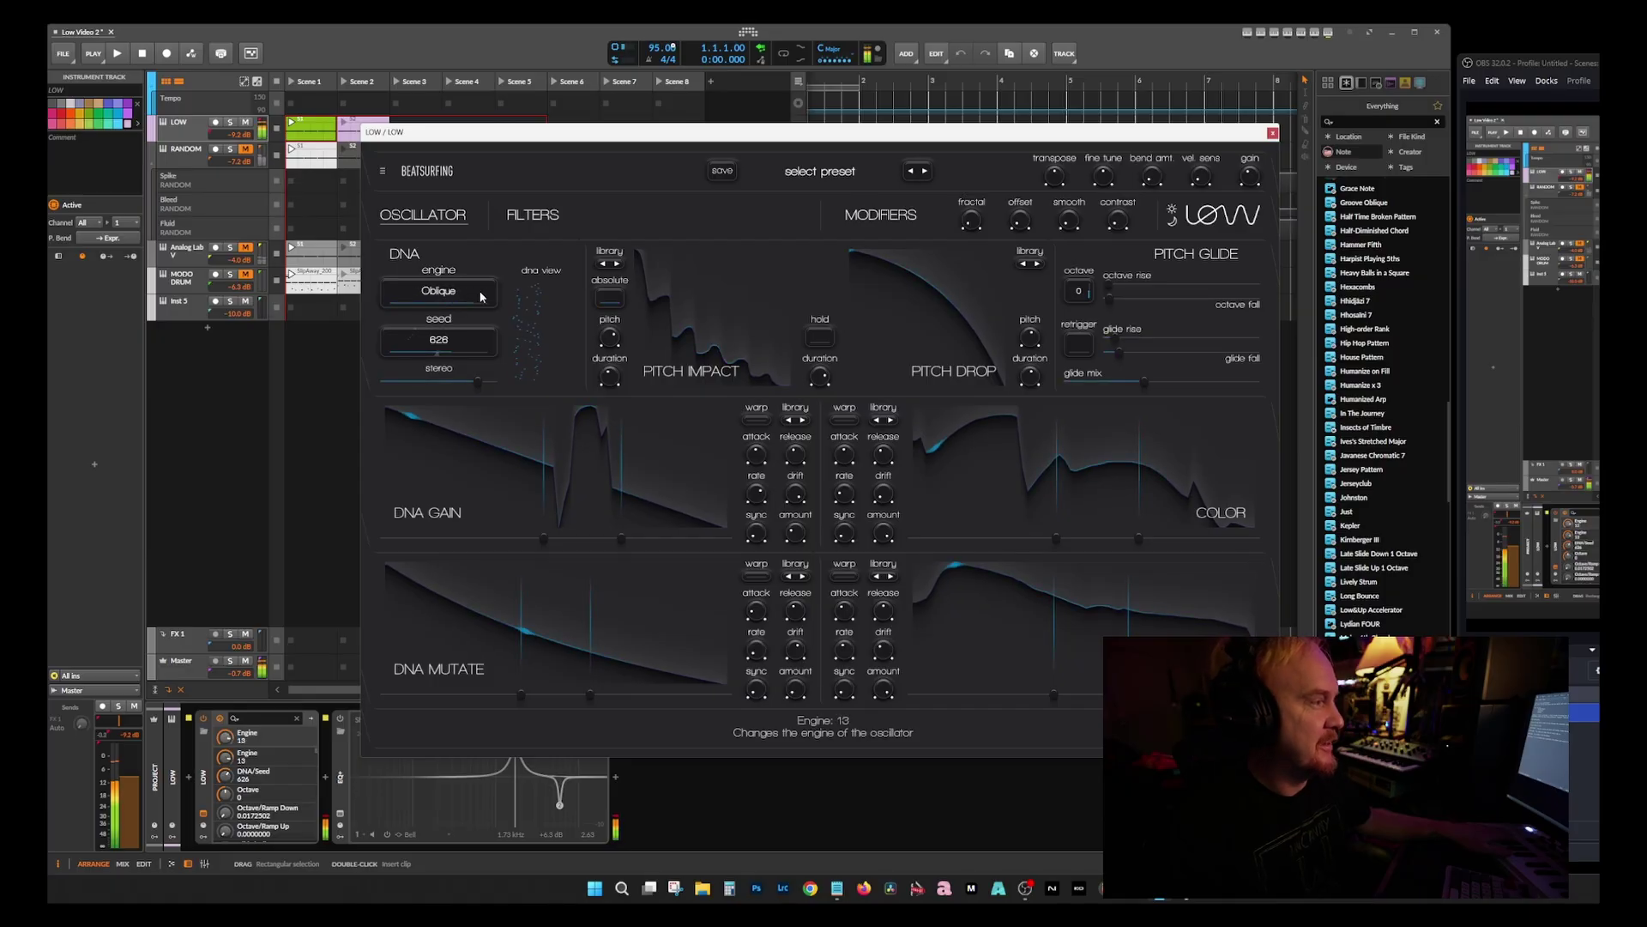
scroll(468, 296, up, 3)
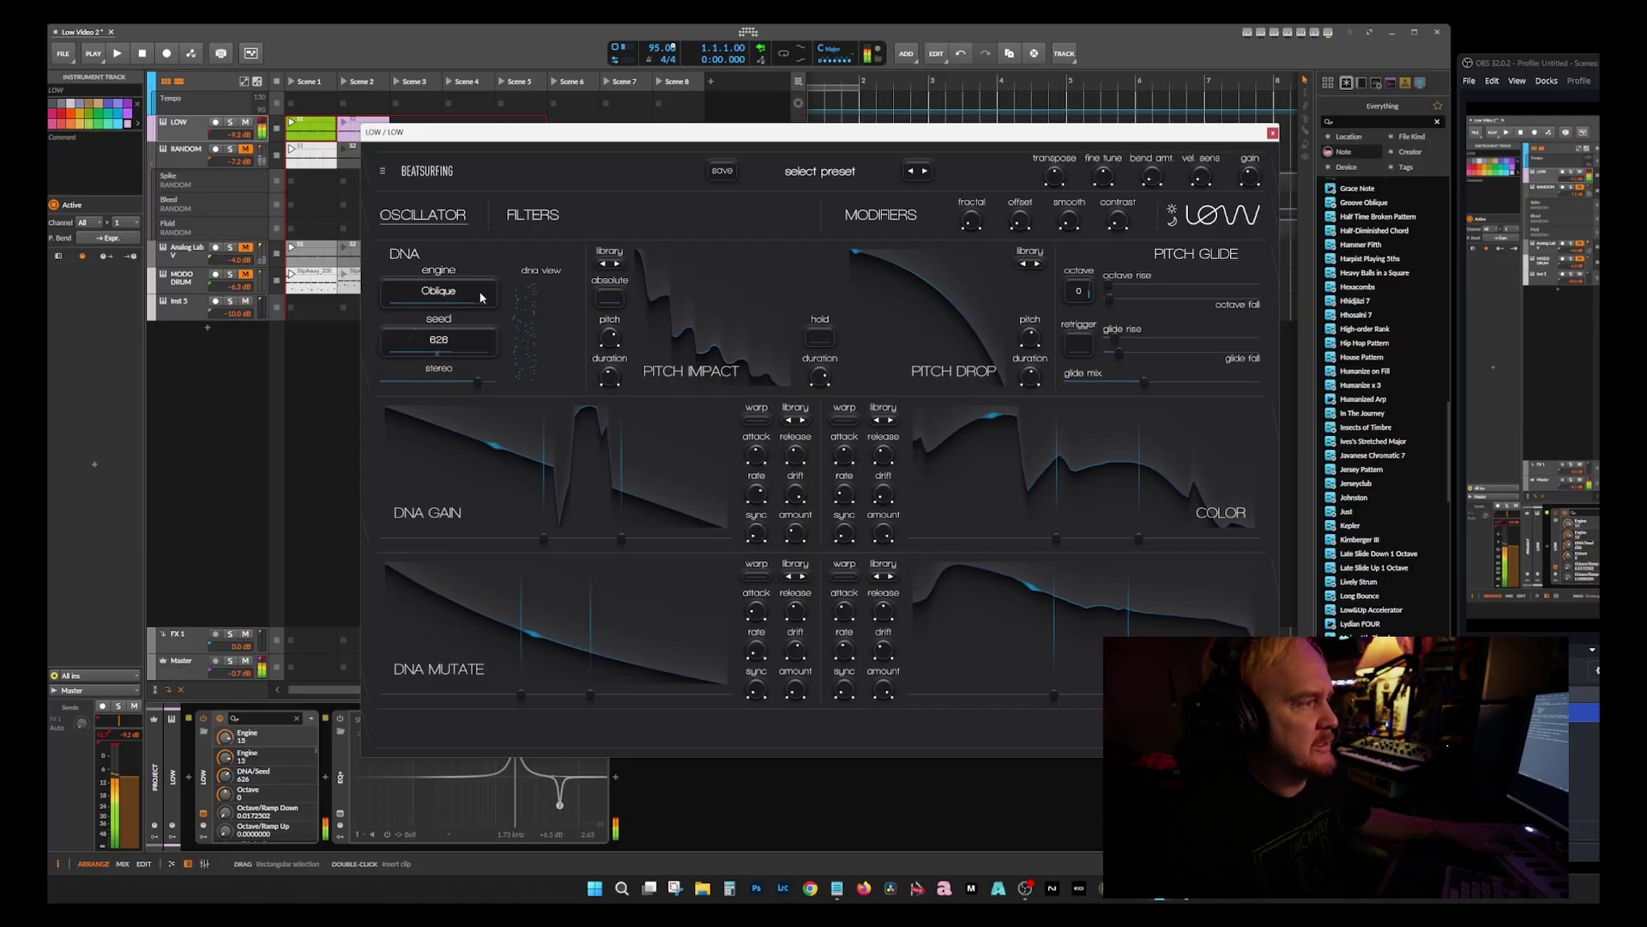
scroll(442, 347, down, 3)
scroll(442, 347, down, 6)
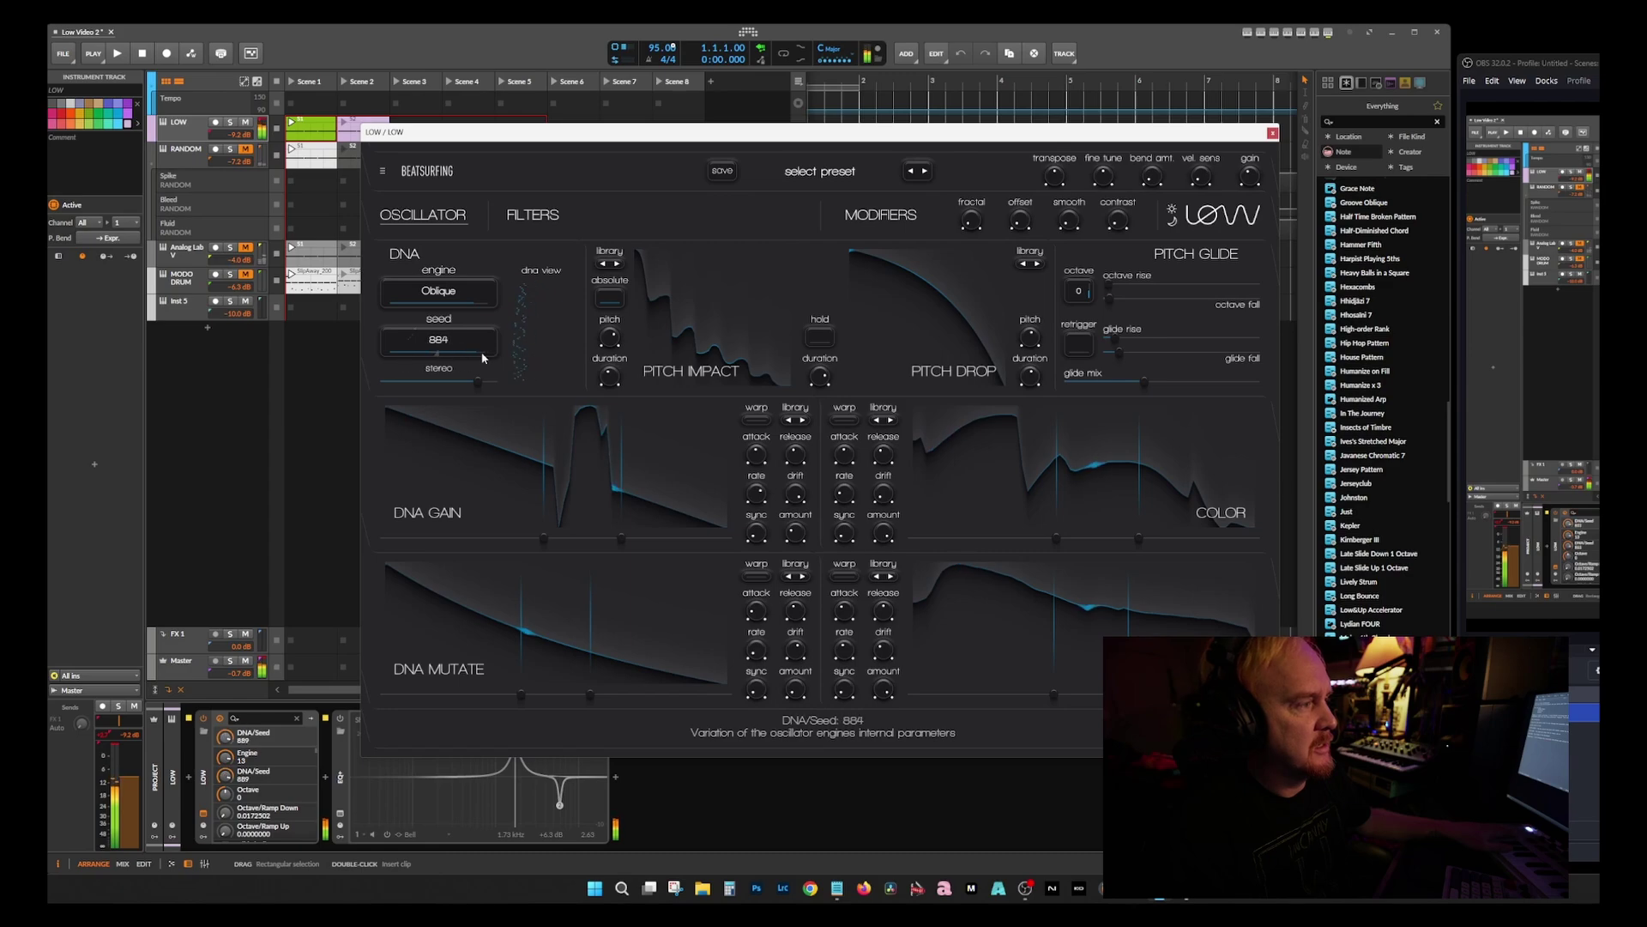
scroll(442, 340, up, 6)
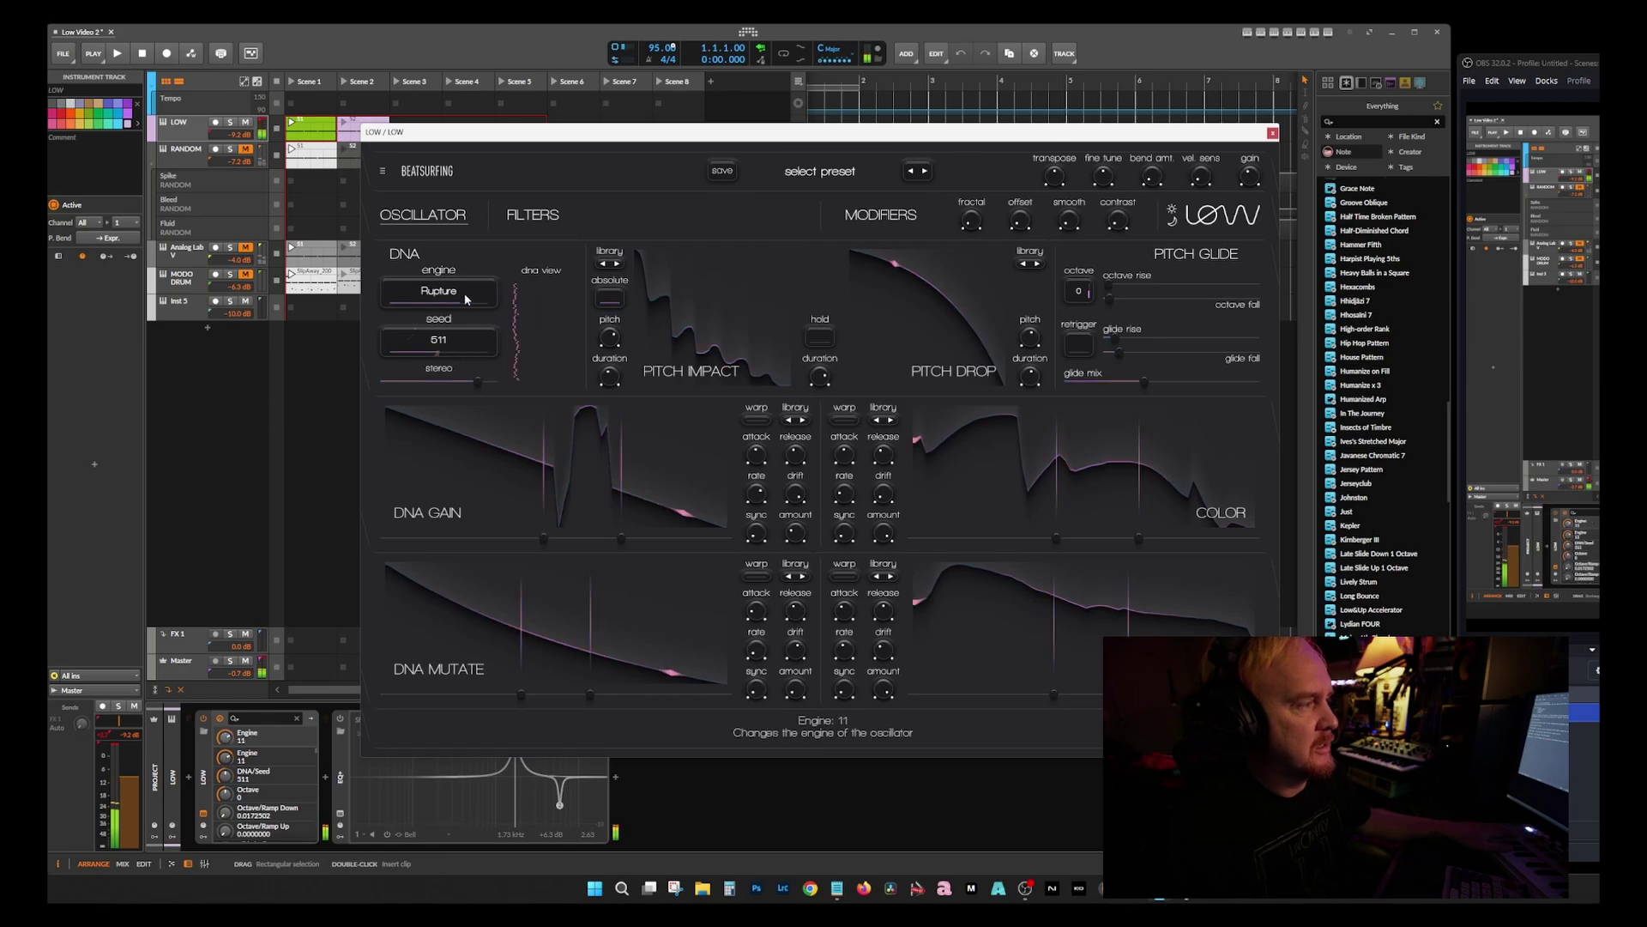
scroll(465, 292, up, 1)
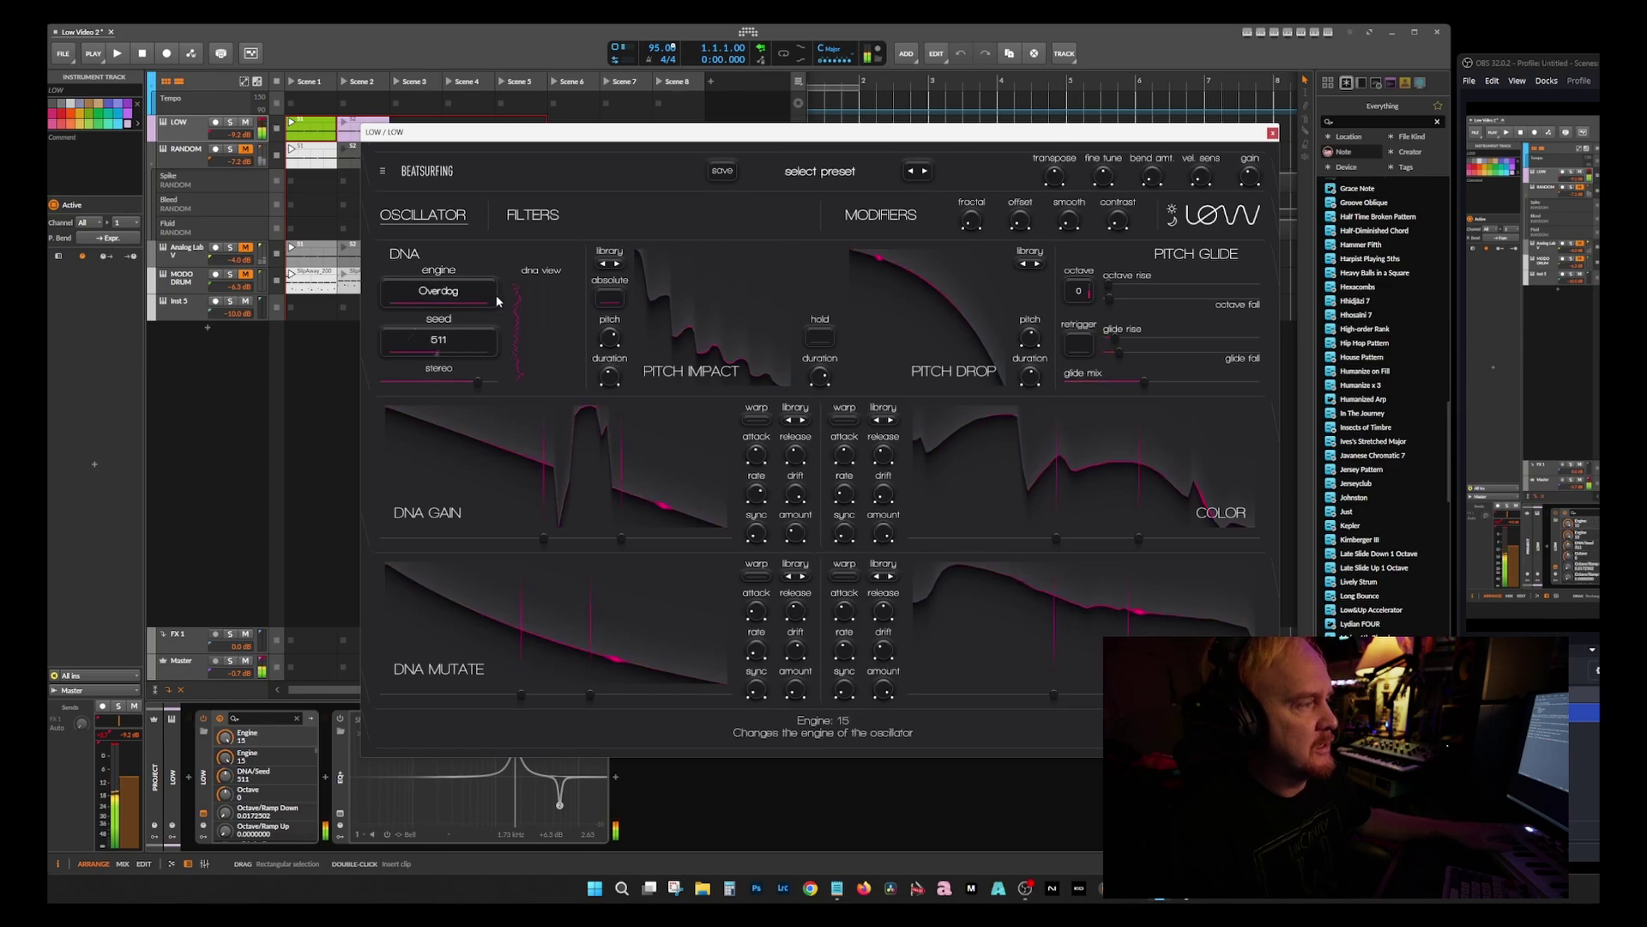
scroll(477, 297, down, 4)
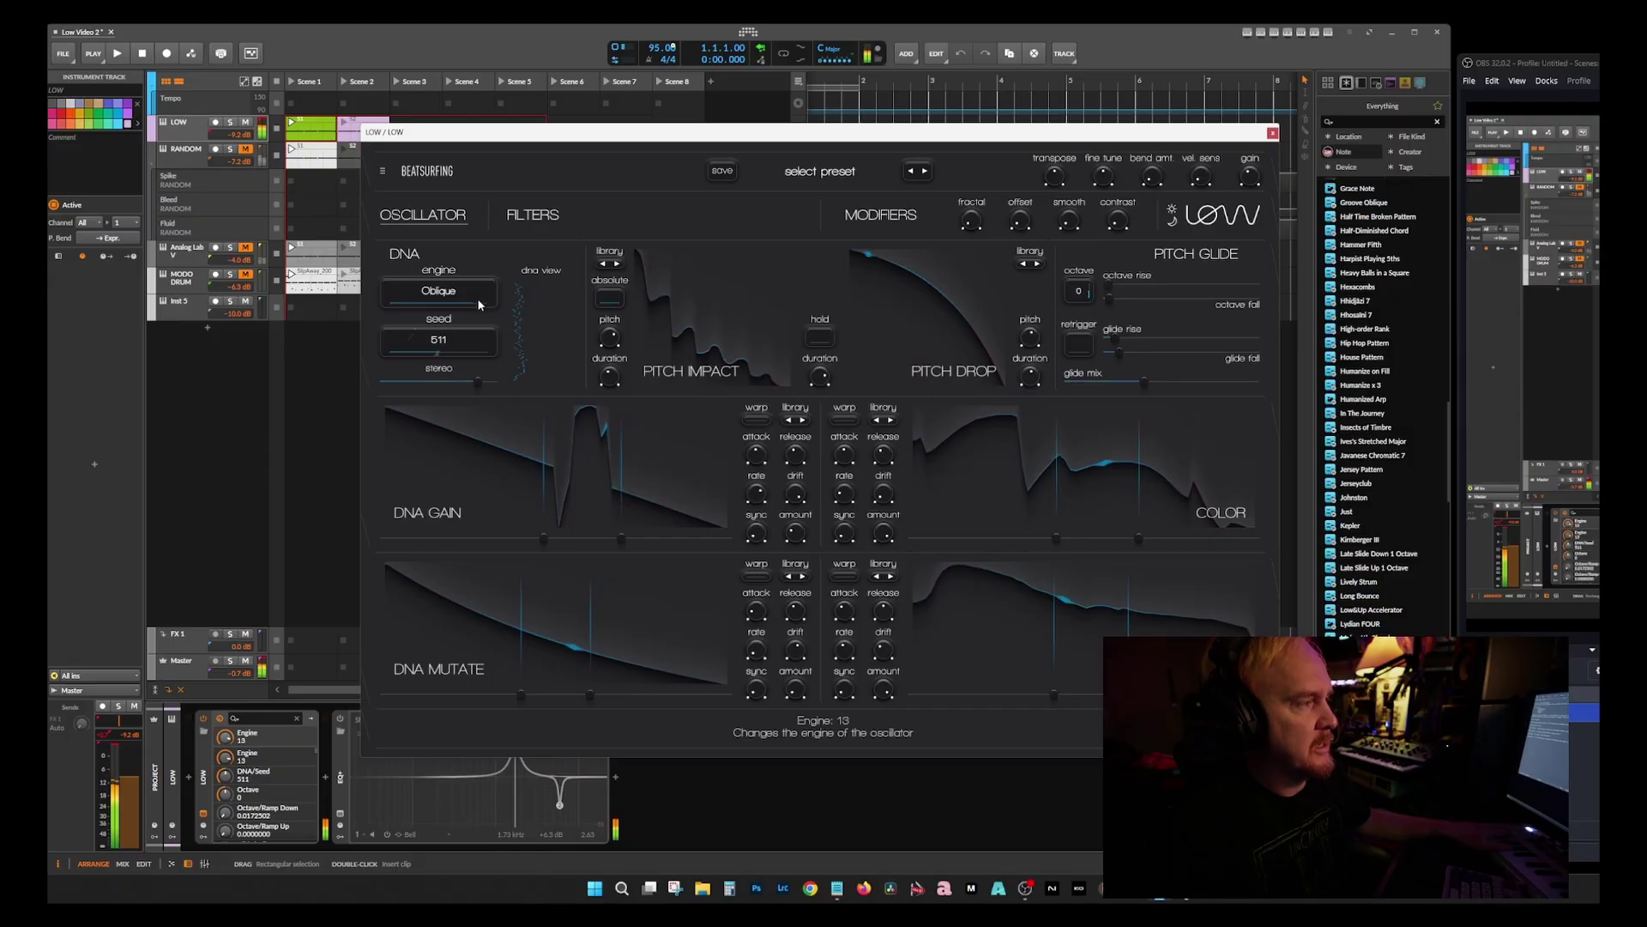
scroll(453, 301, down, 9)
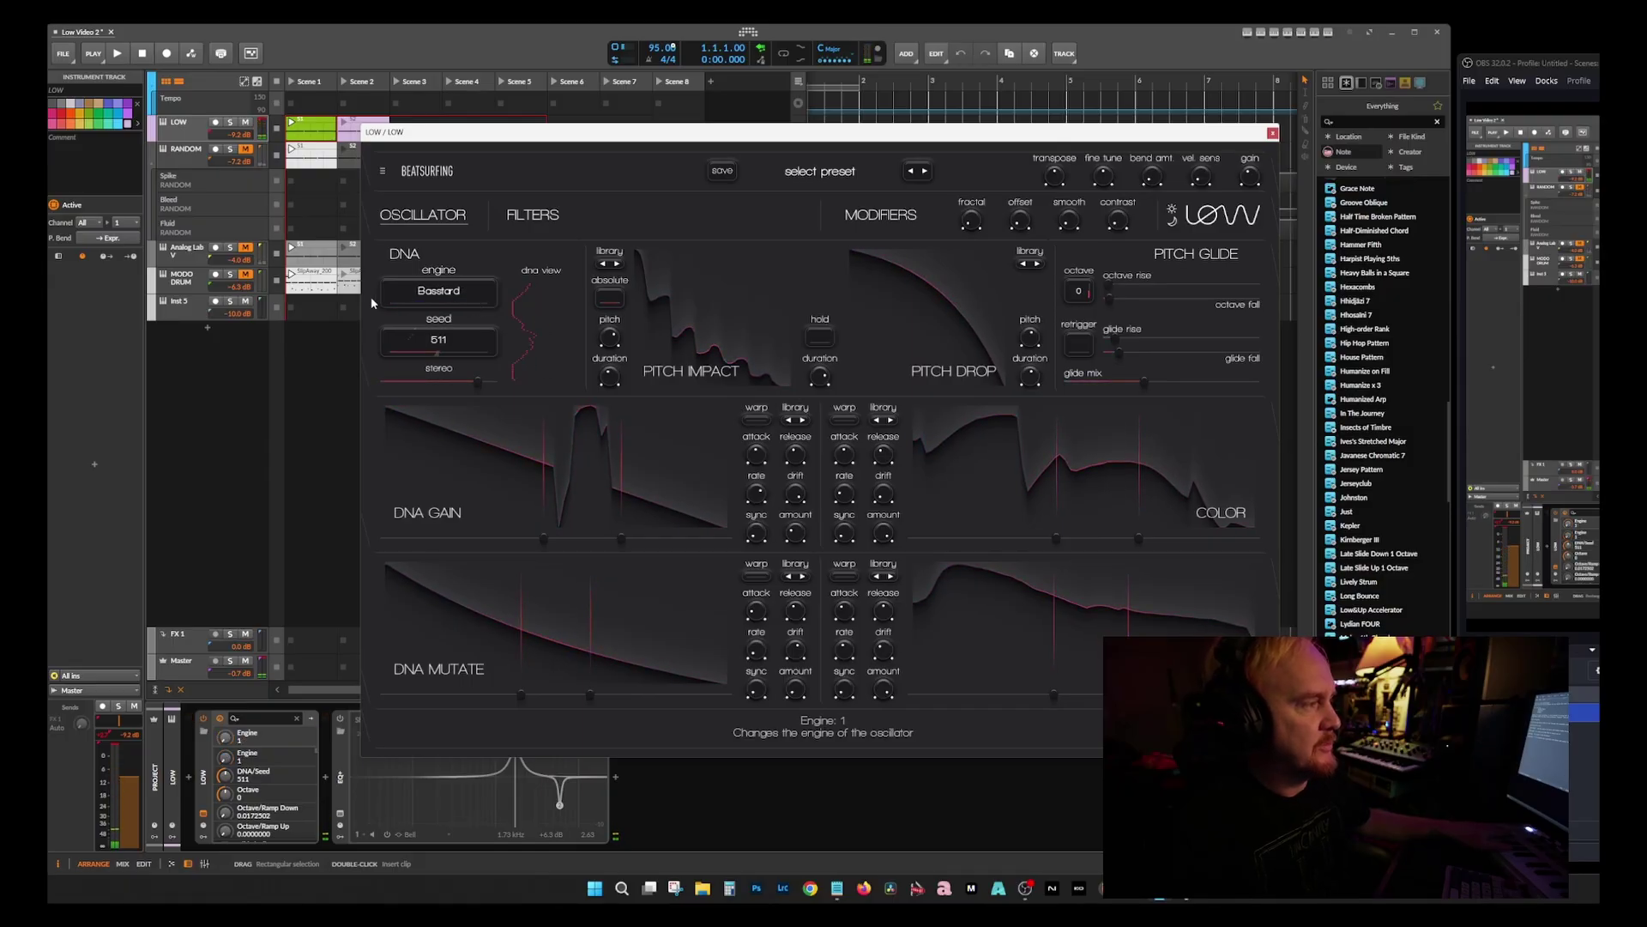
scroll(438, 296, up, 12)
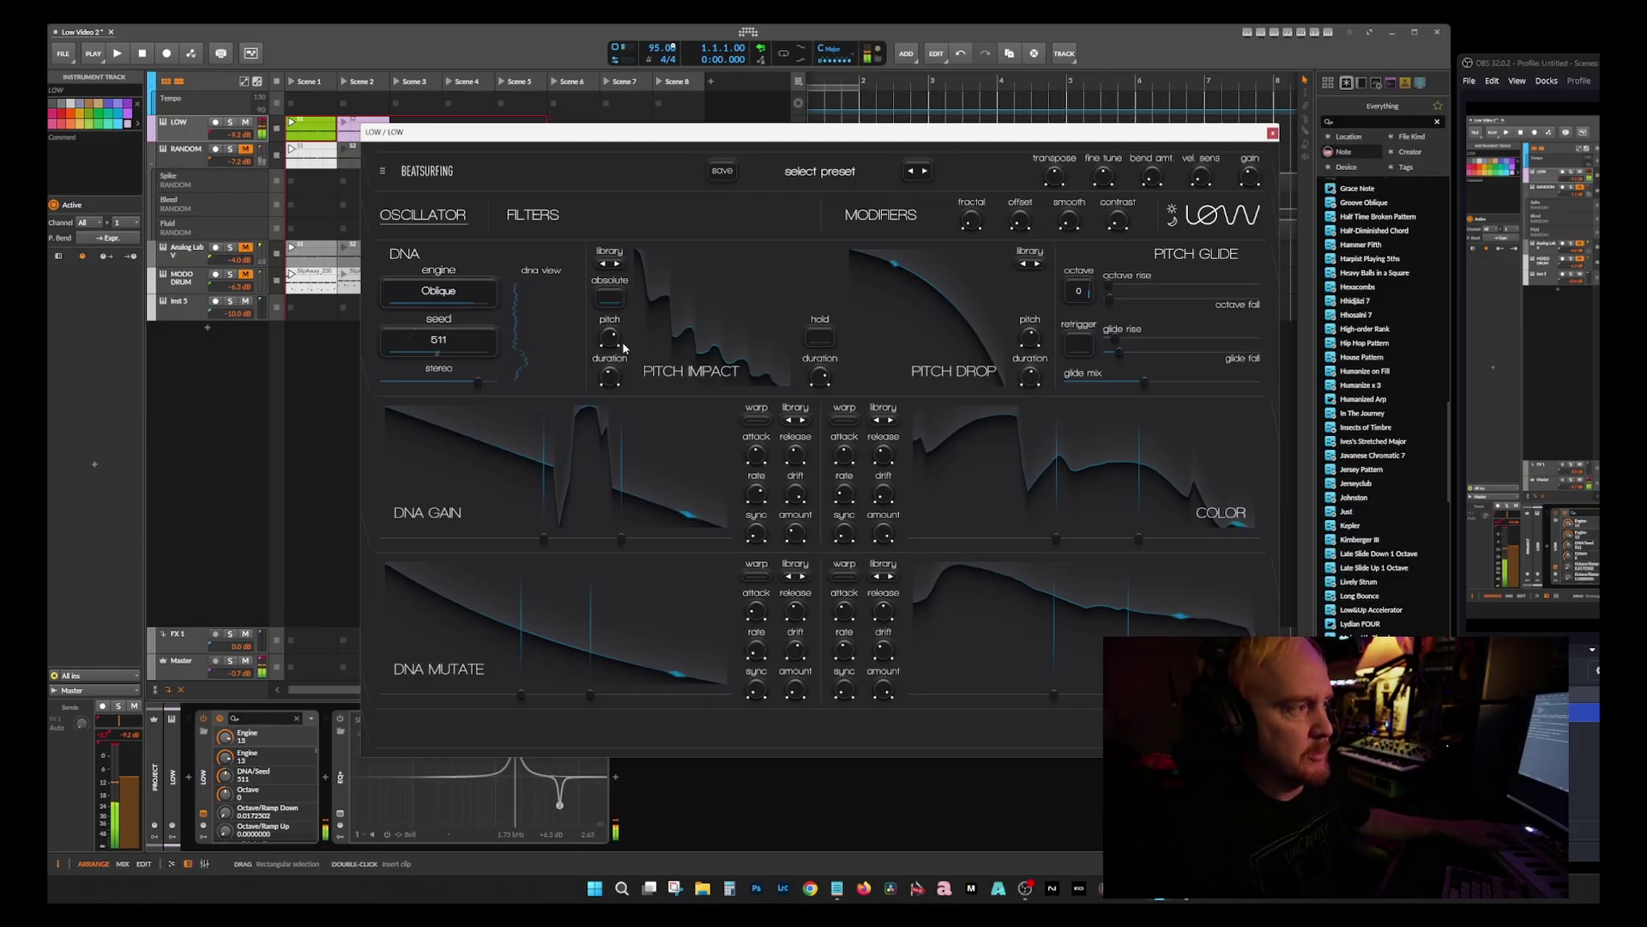
Step: Set Pitch Impact amount to 68 and duration to about 162, keeping the pitch relative
drag(610, 339, 638, 303)
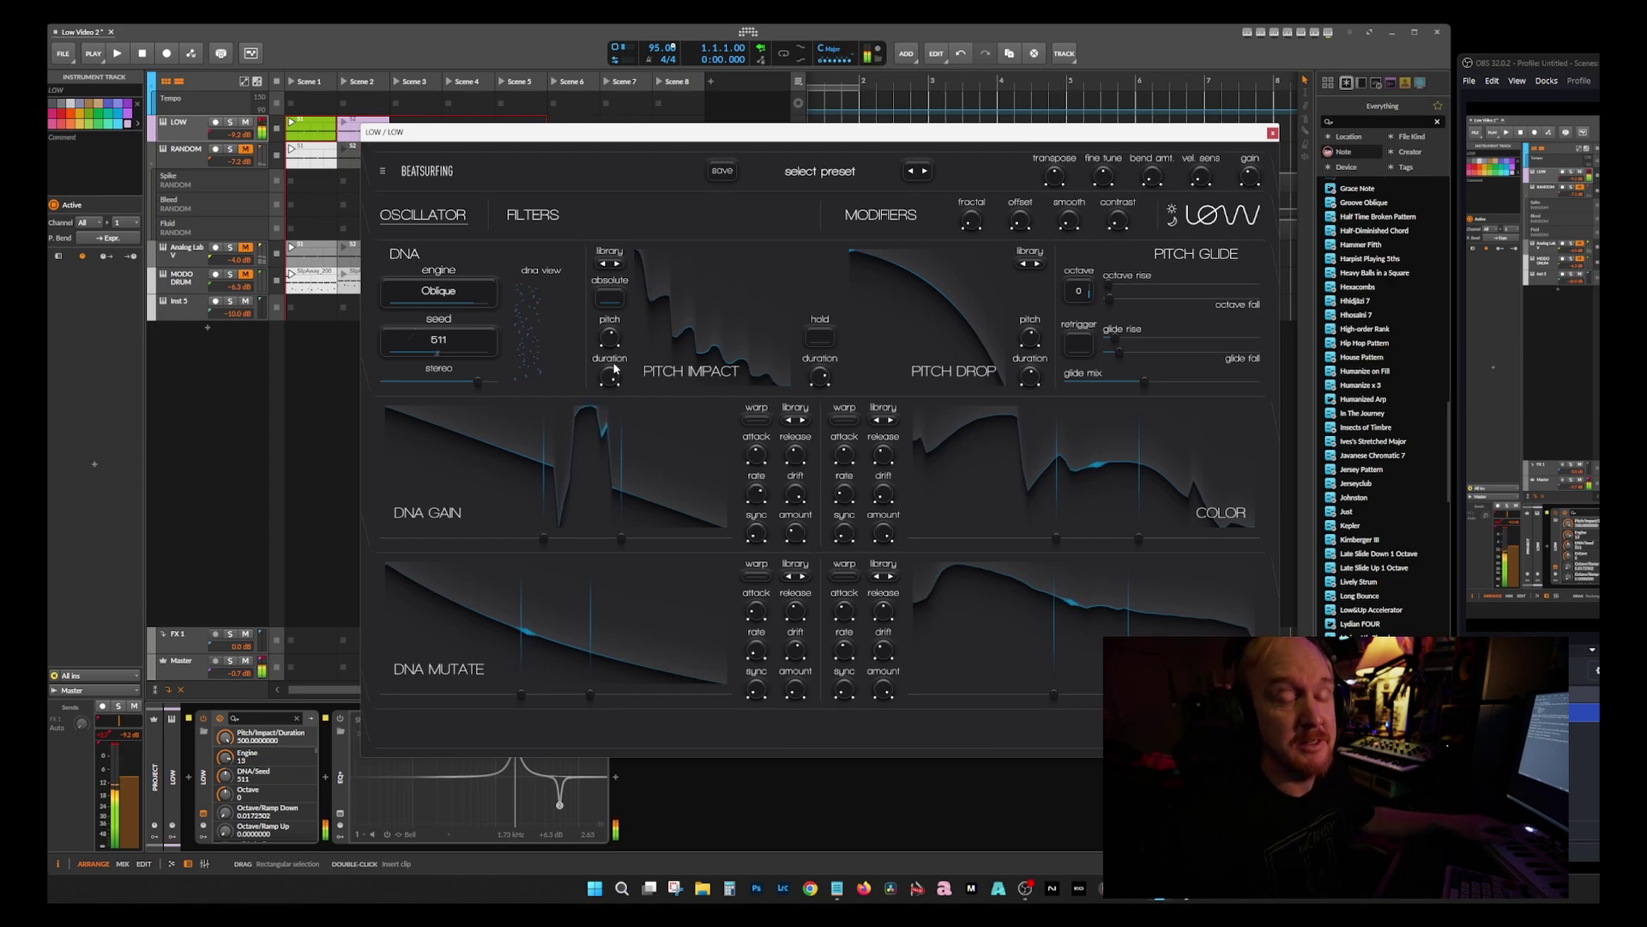
drag(614, 369, 612, 424)
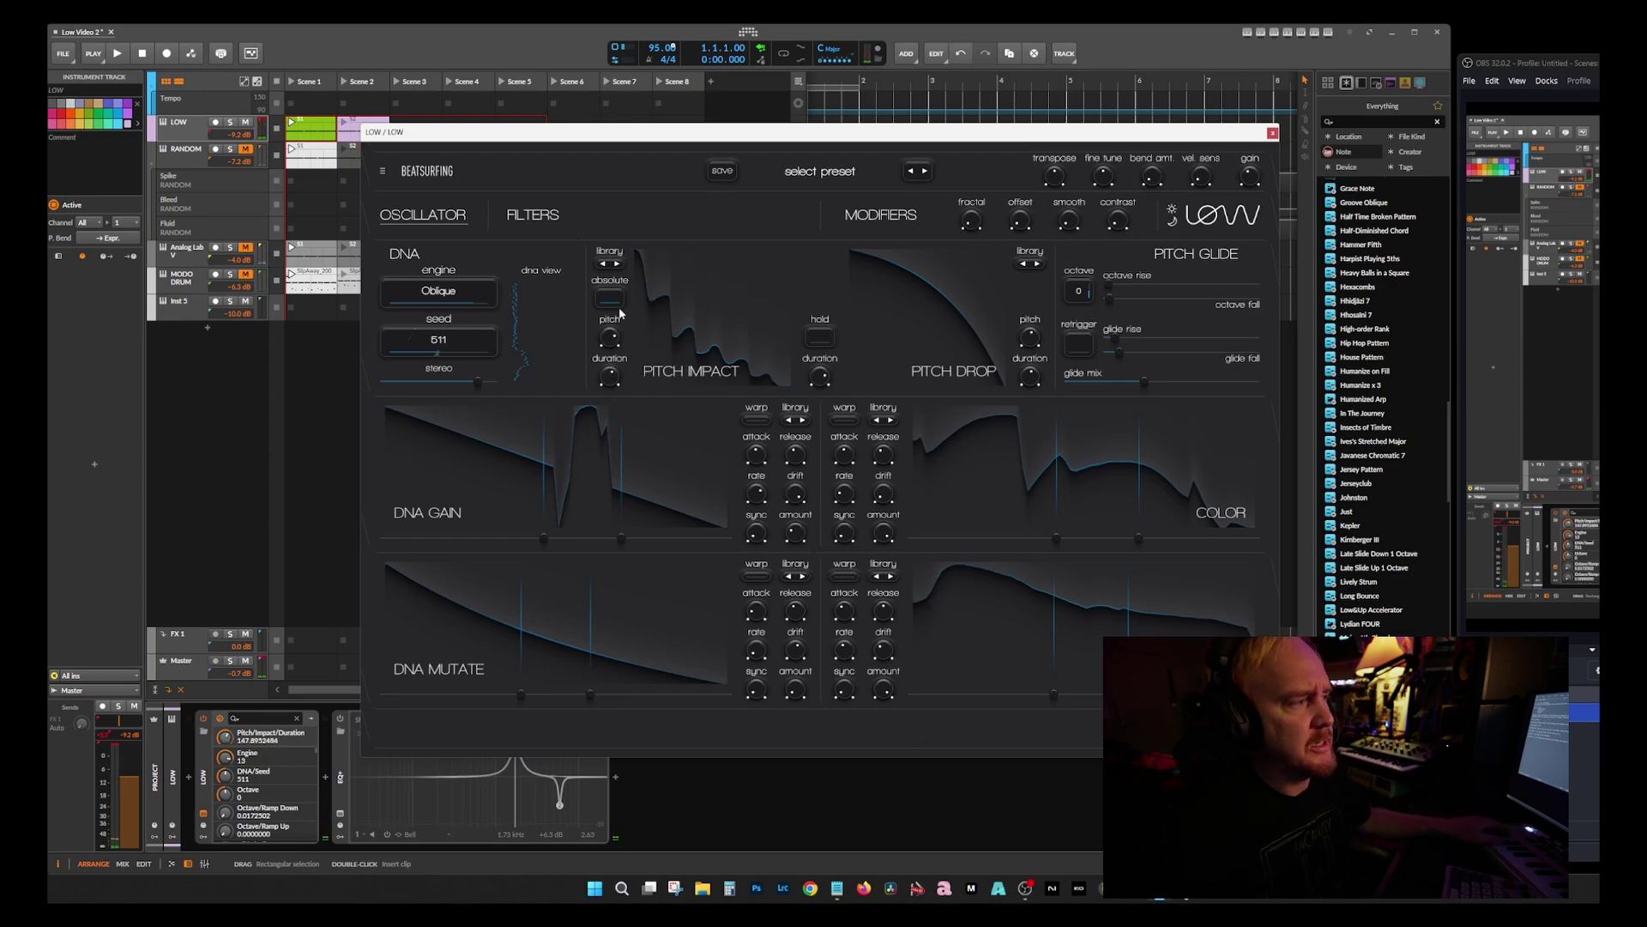
click(610, 298)
click(610, 299)
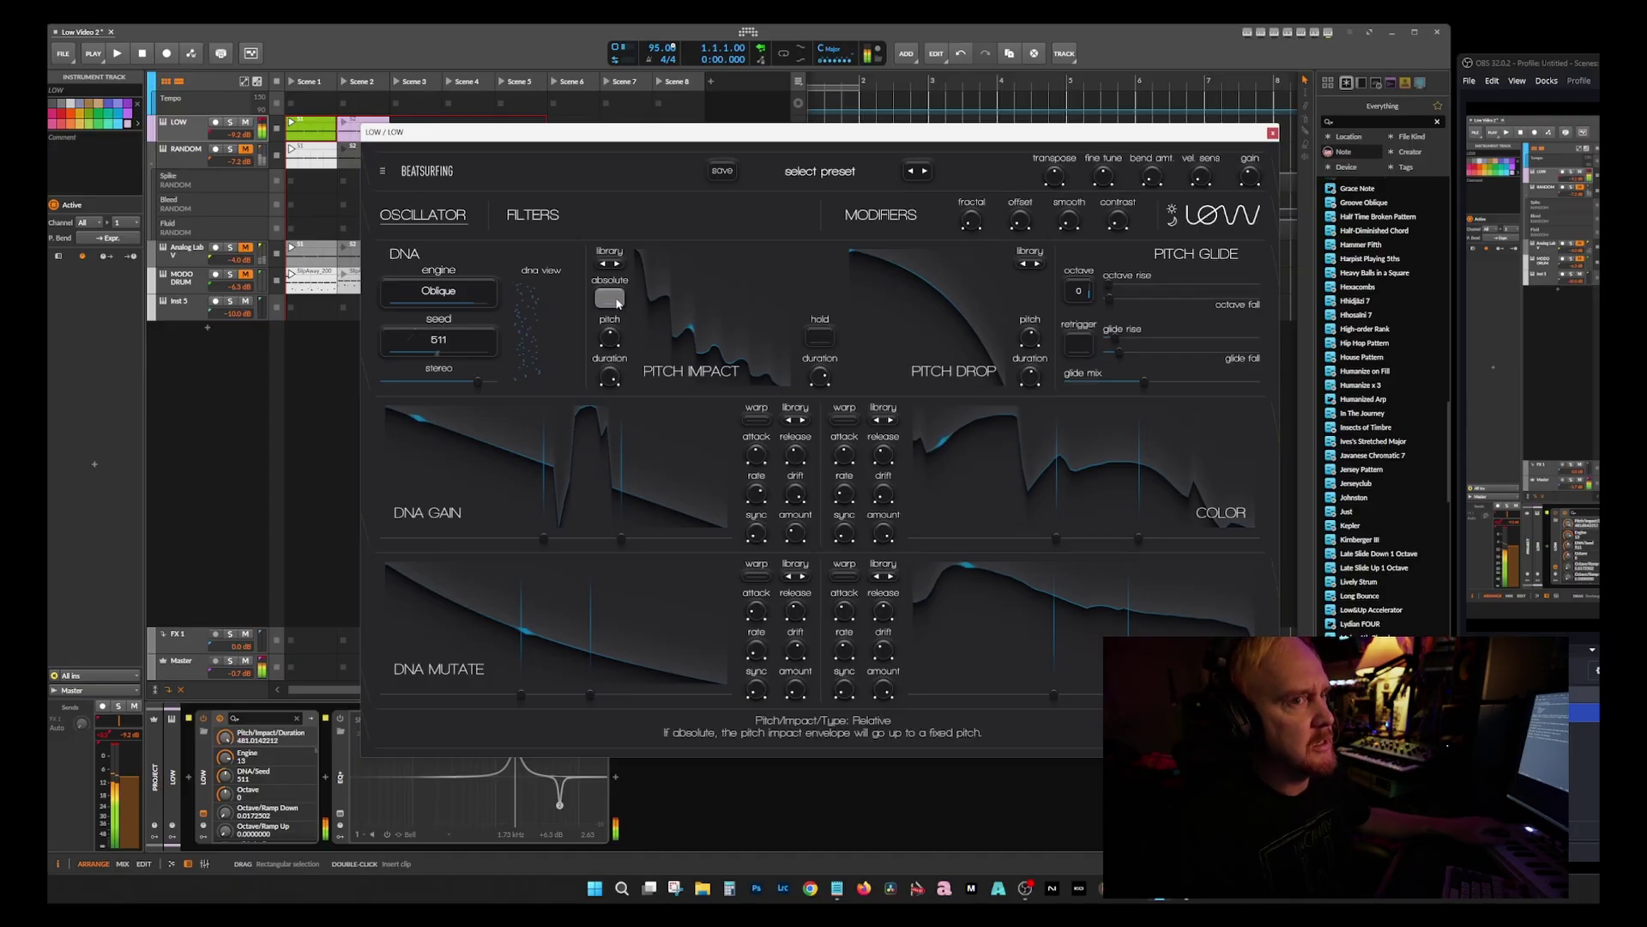
click(610, 299)
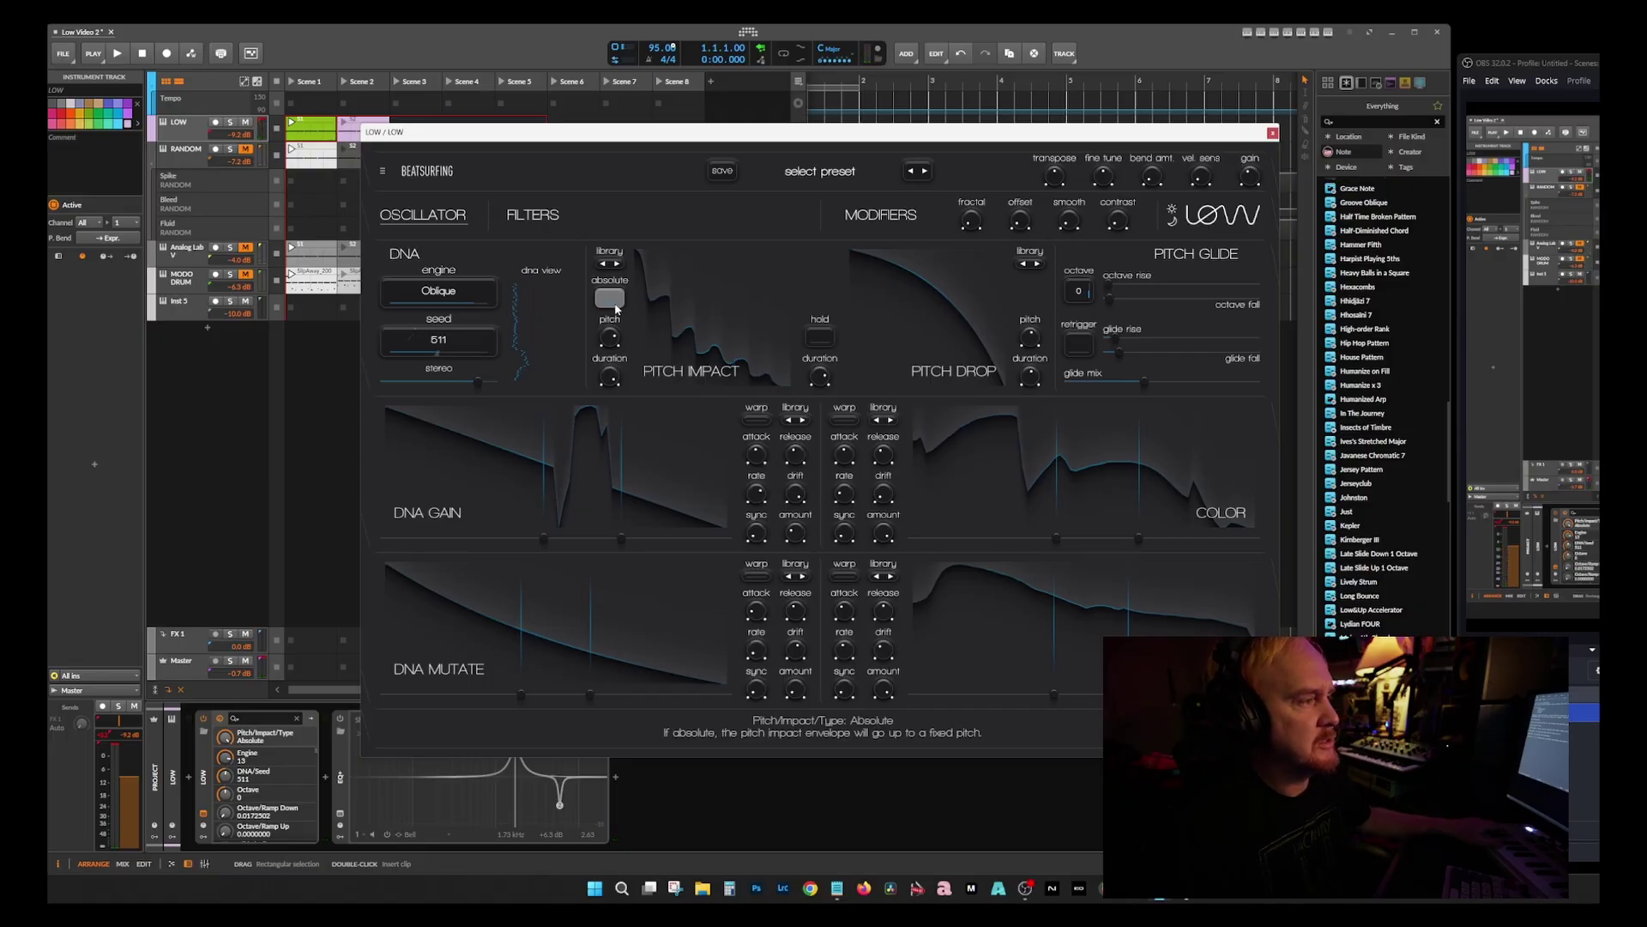
click(614, 302)
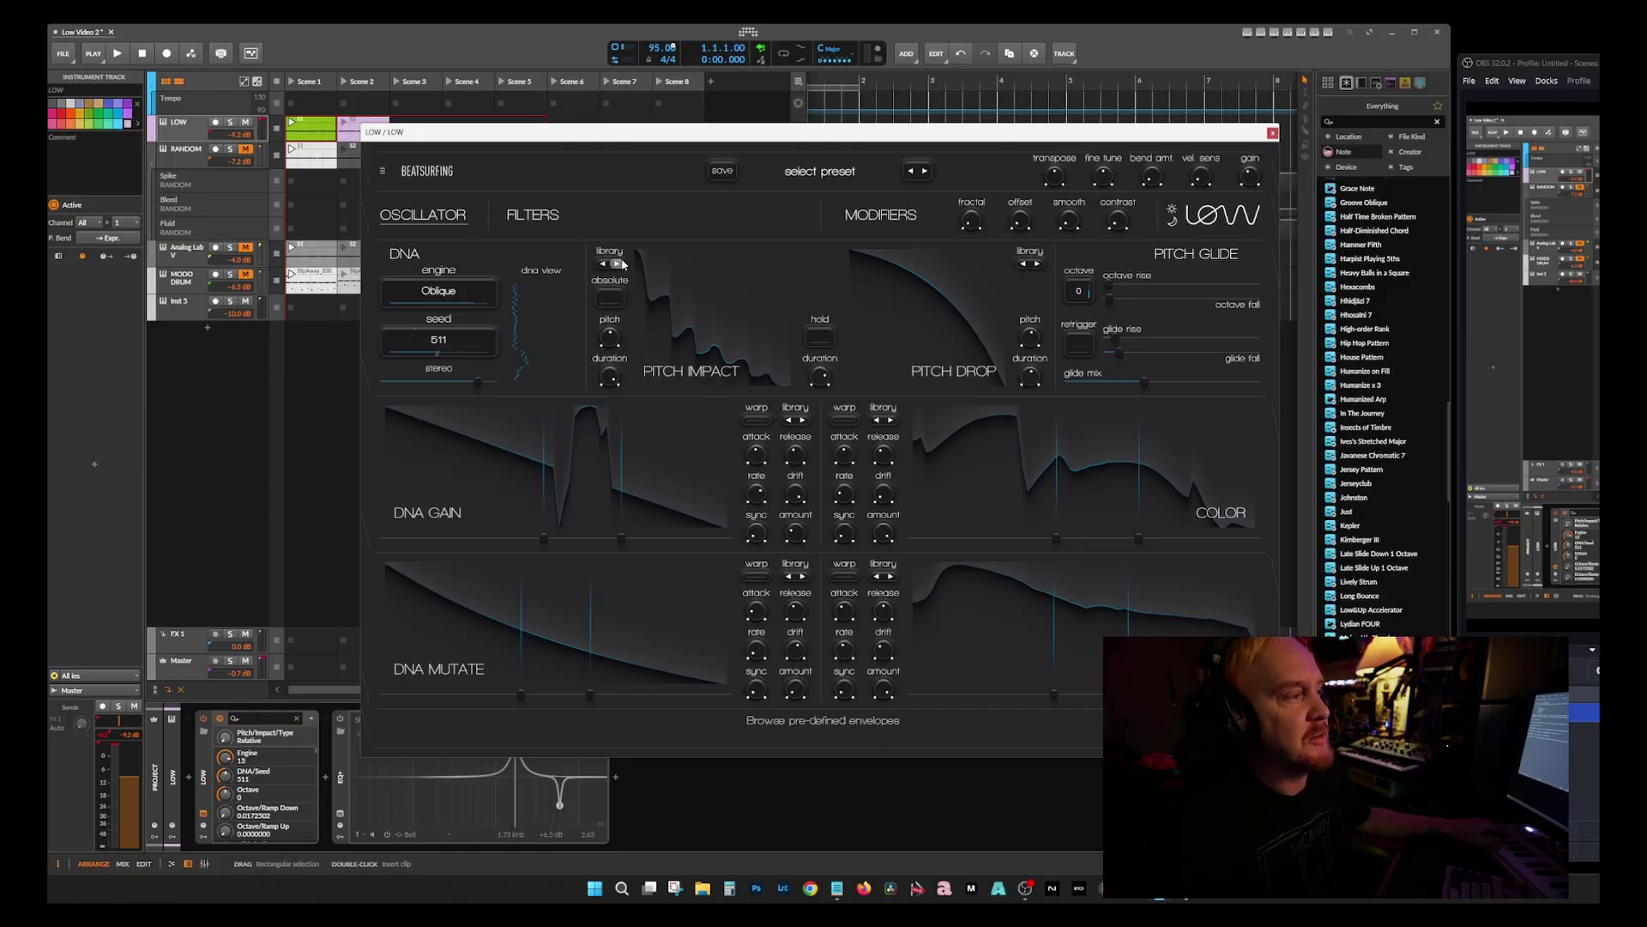
Step: Browse the Pitch Impact envelope library and settle on the straight diagonal ramp
click(622, 263)
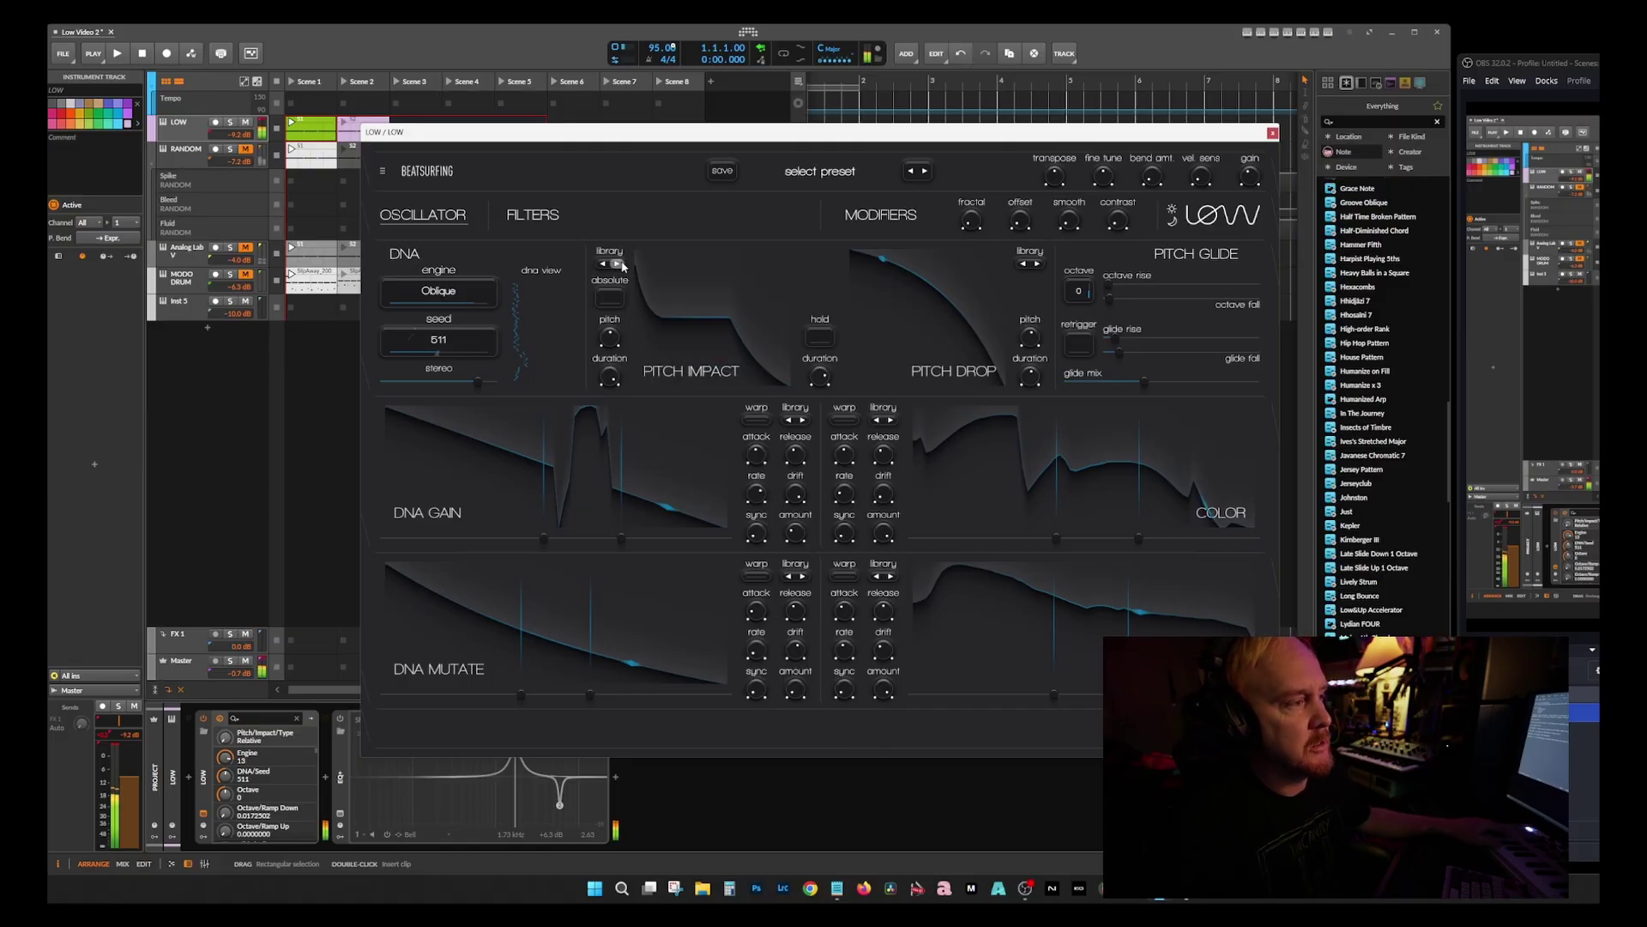
click(622, 263)
click(622, 264)
click(622, 264)
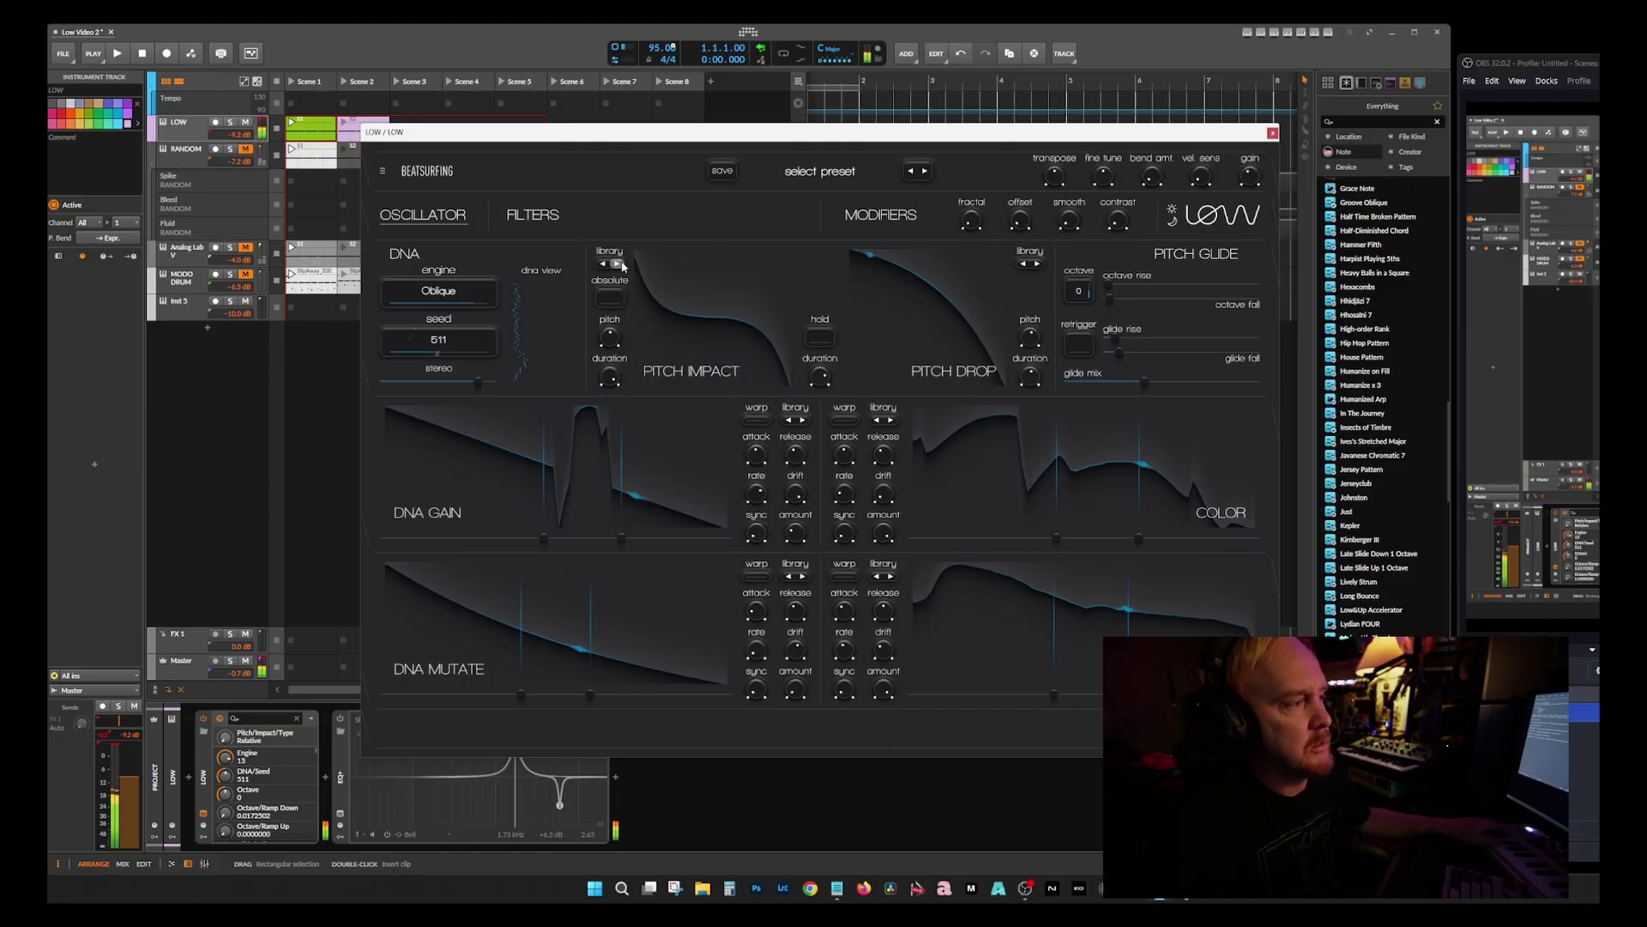
click(622, 264)
click(603, 264)
click(603, 264)
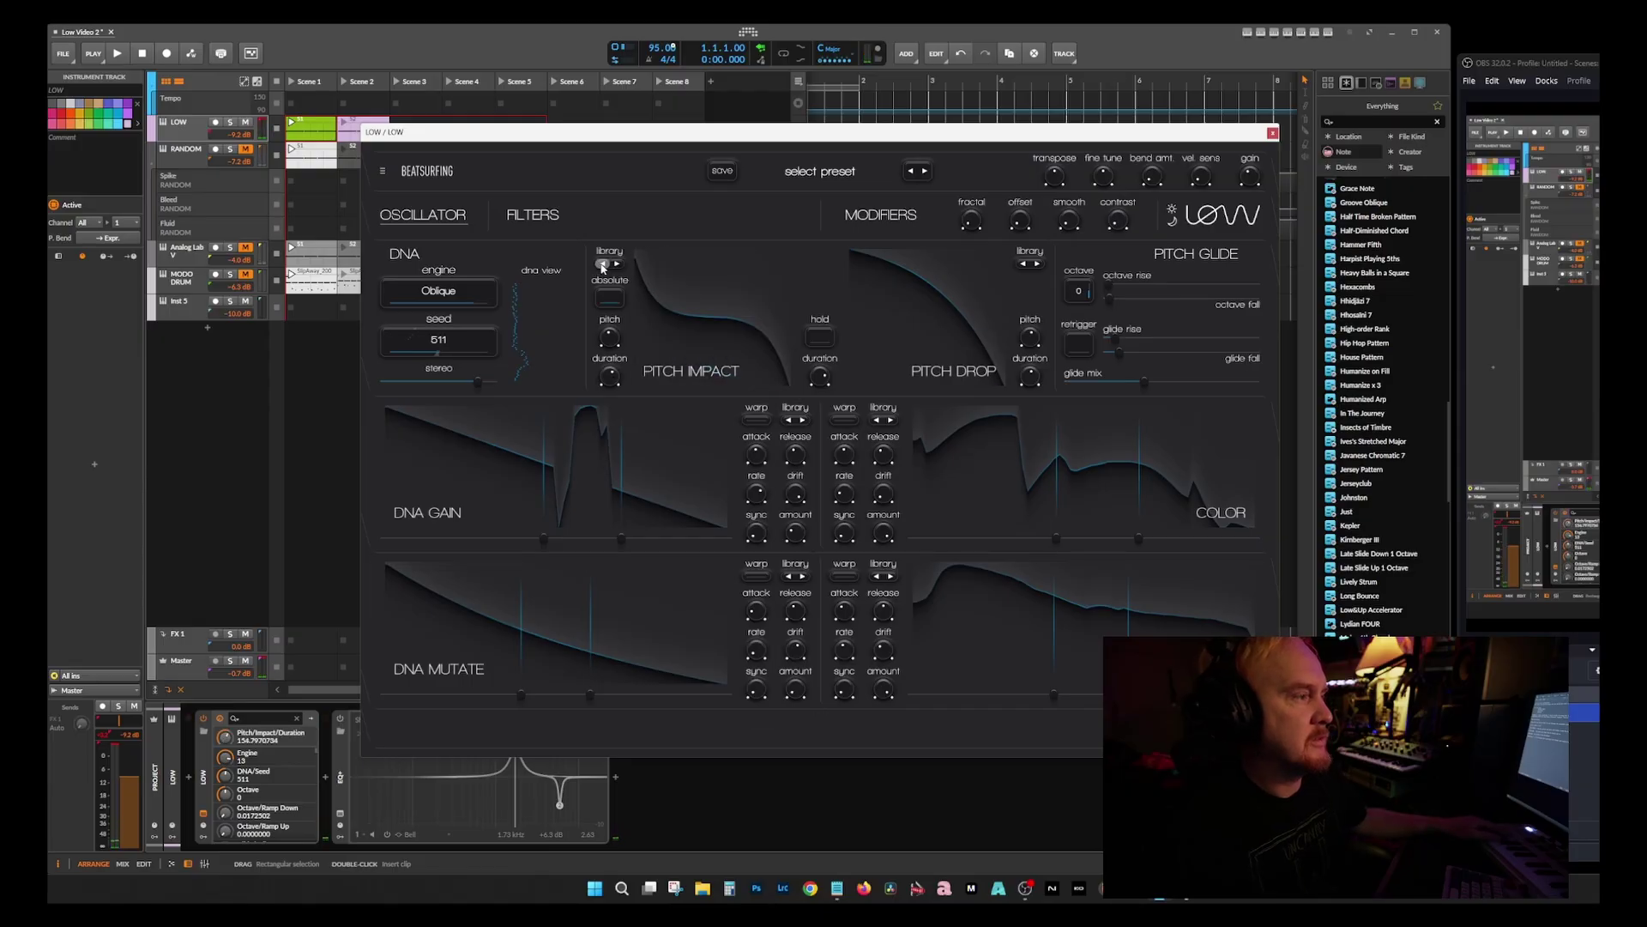
click(603, 264)
click(602, 264)
click(602, 265)
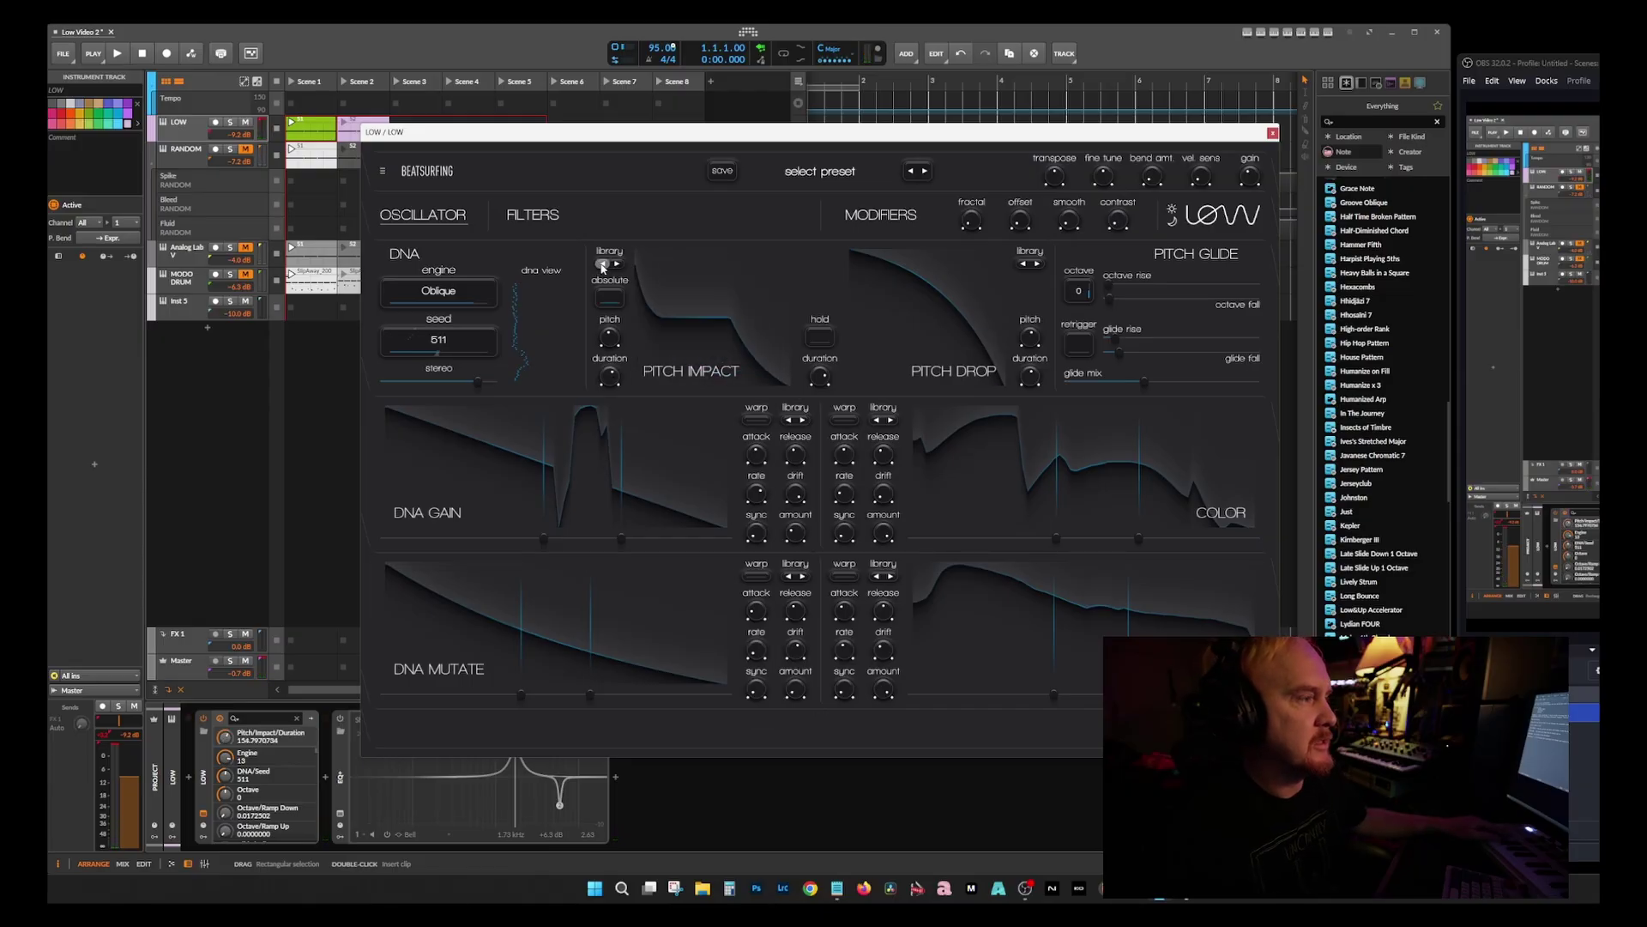
click(601, 264)
click(601, 264)
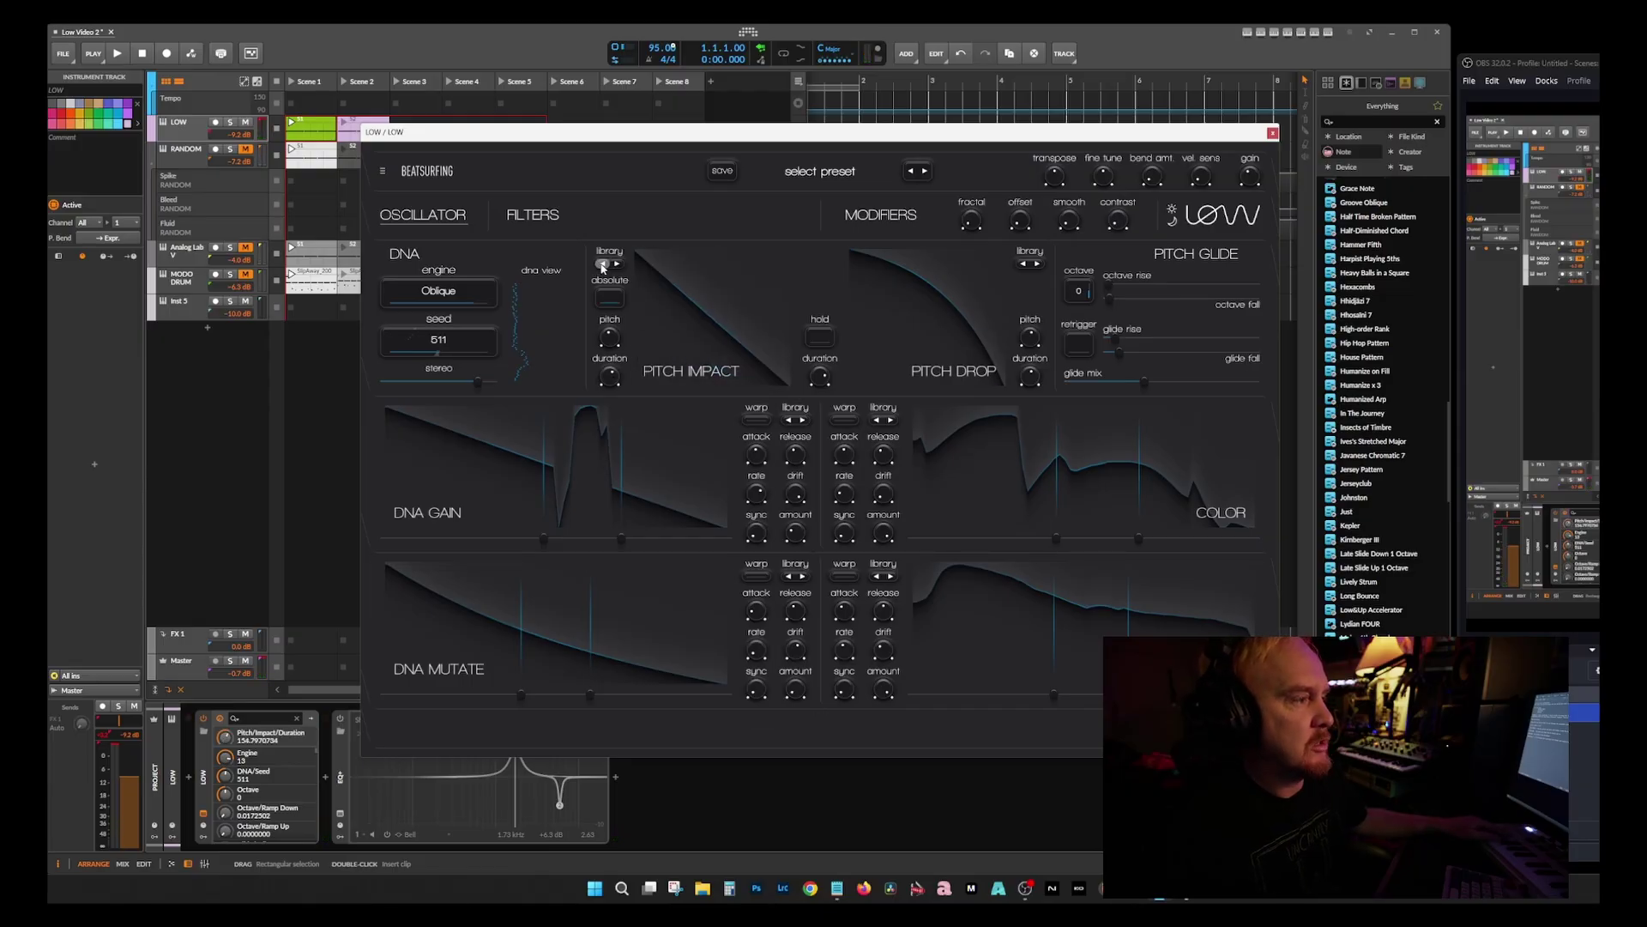
Step: Shorten Pitch Drop duration to about 284, enable Retrigger, and make the glide rise nearly instant
click(1032, 378)
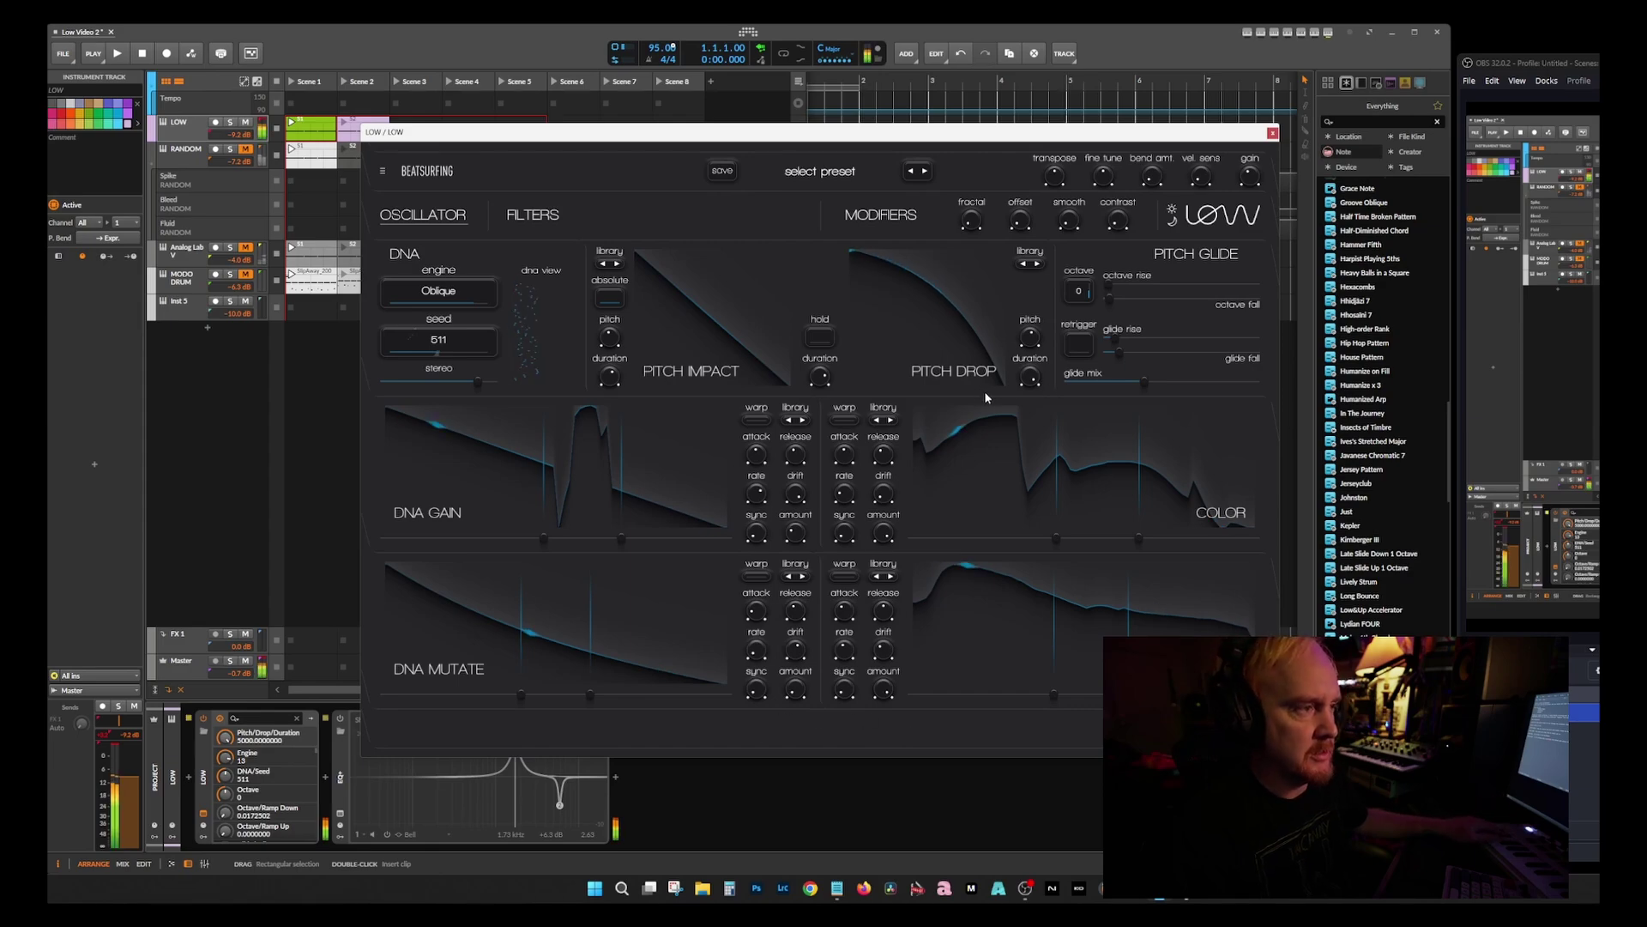
drag(1030, 375, 1029, 367)
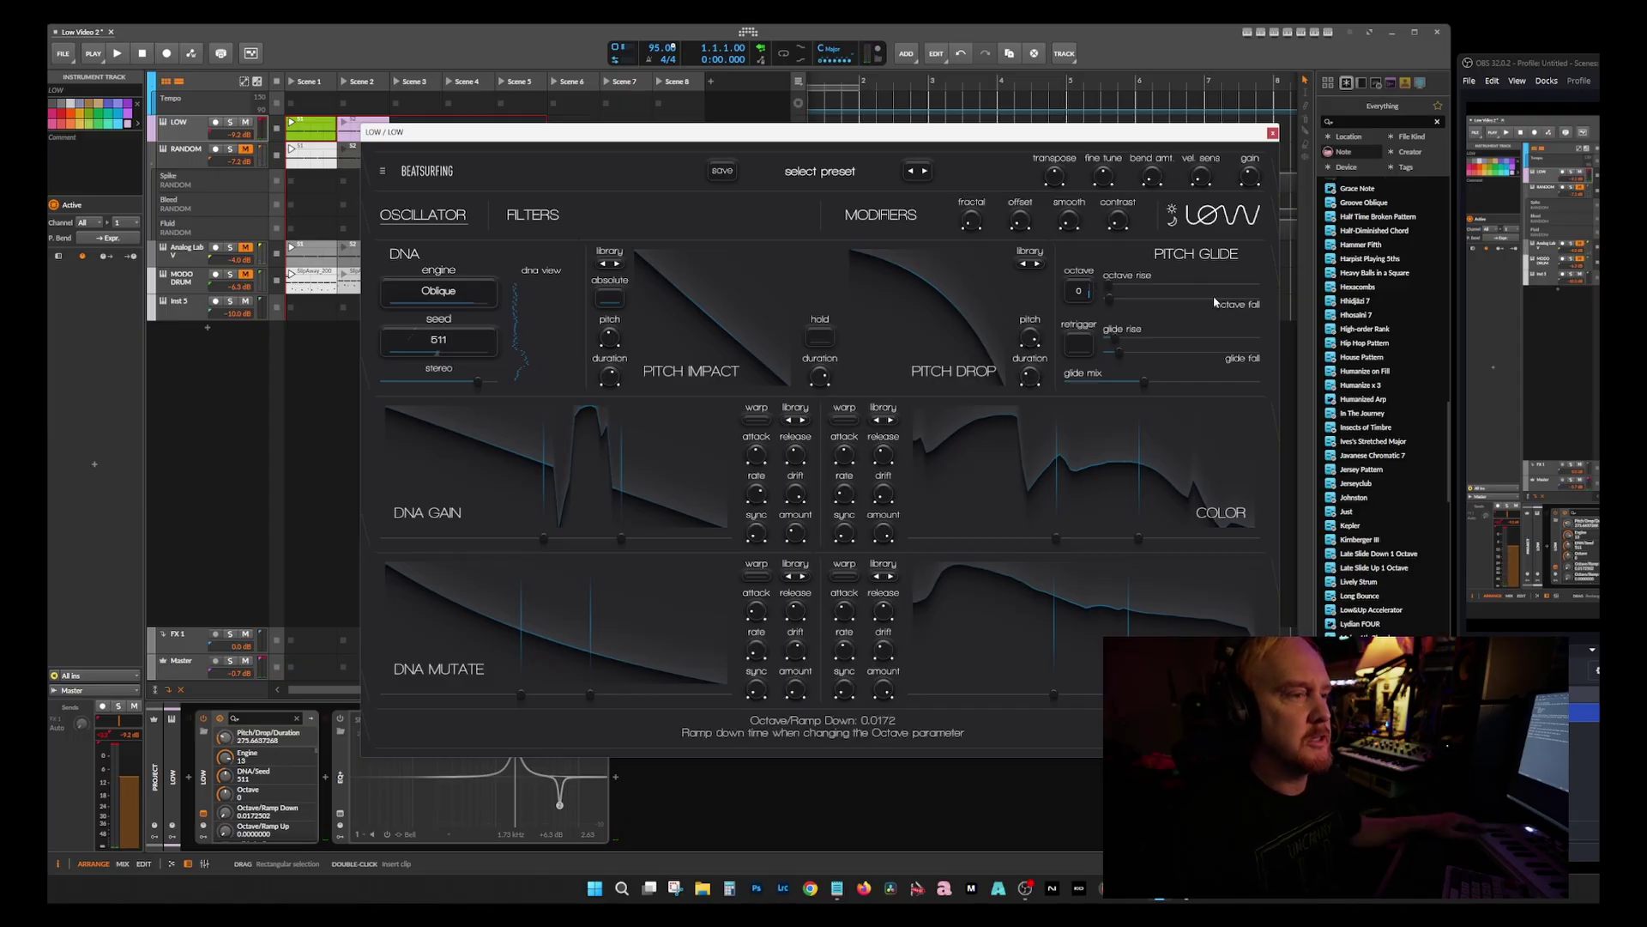
click(1078, 348)
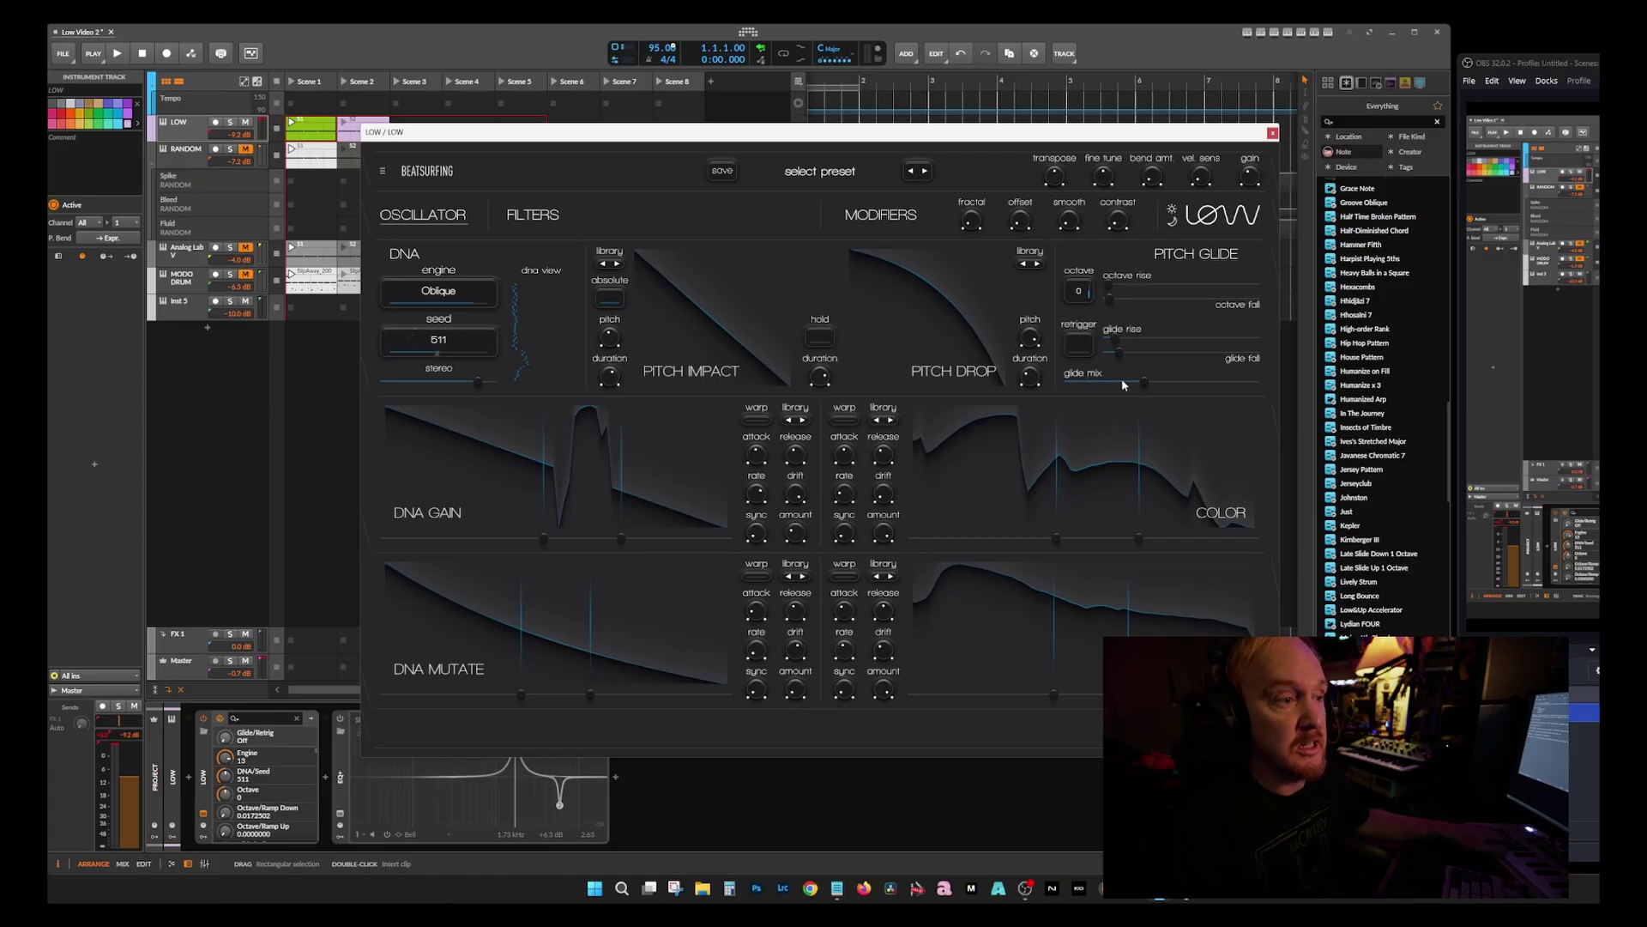
drag(1114, 341, 1185, 344)
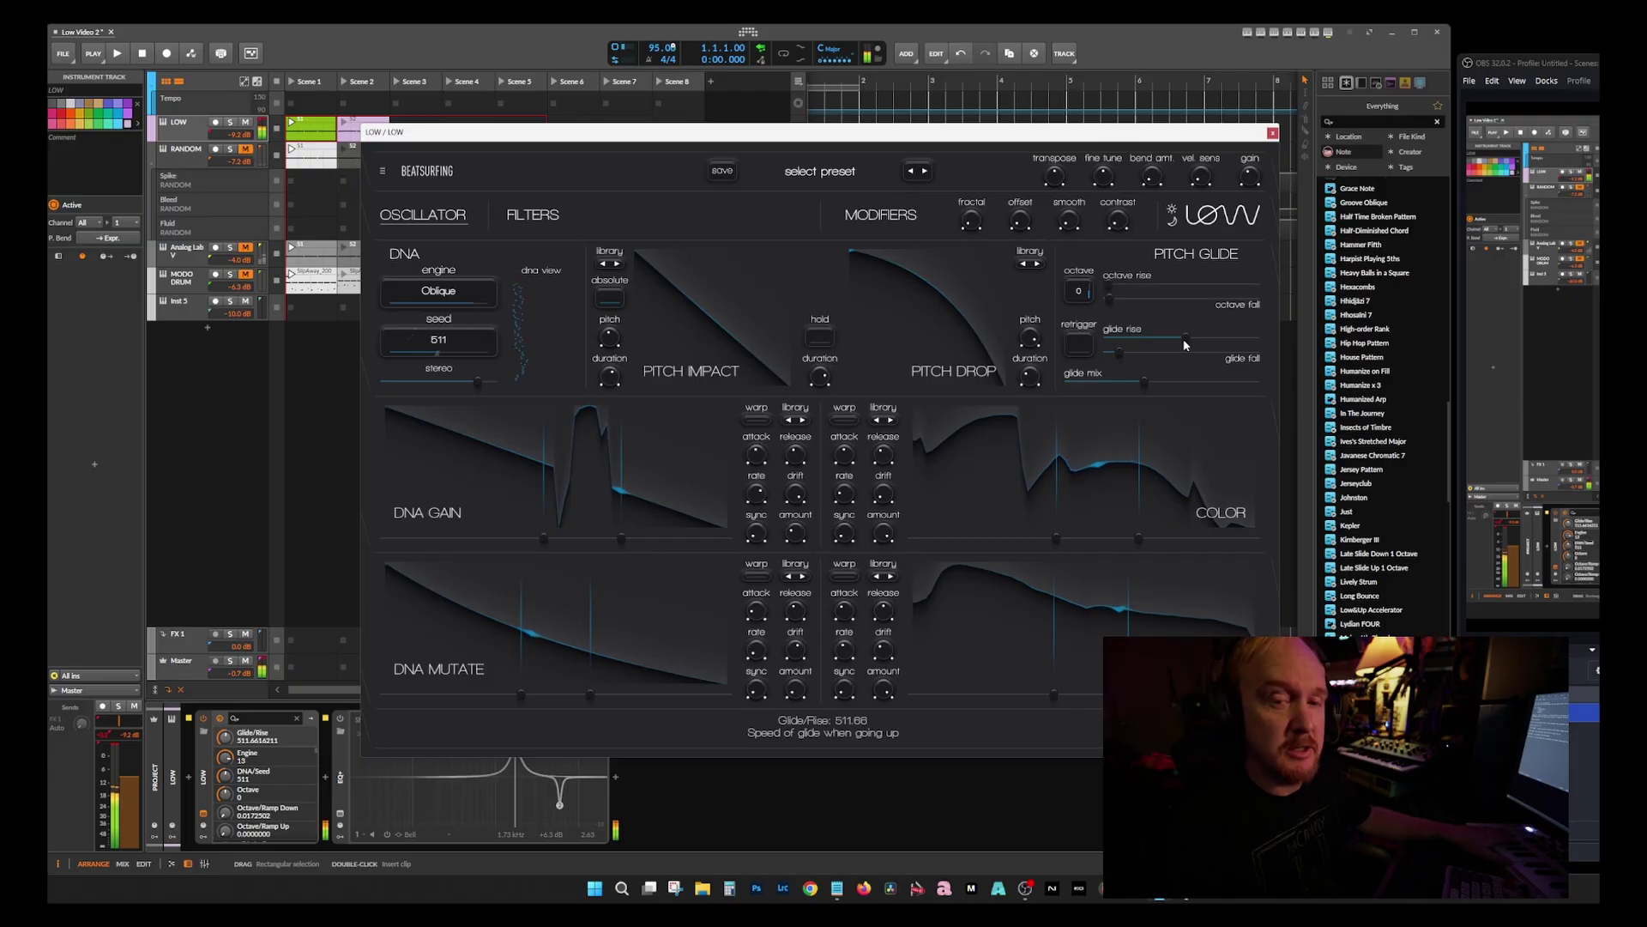
drag(1184, 344, 1116, 339)
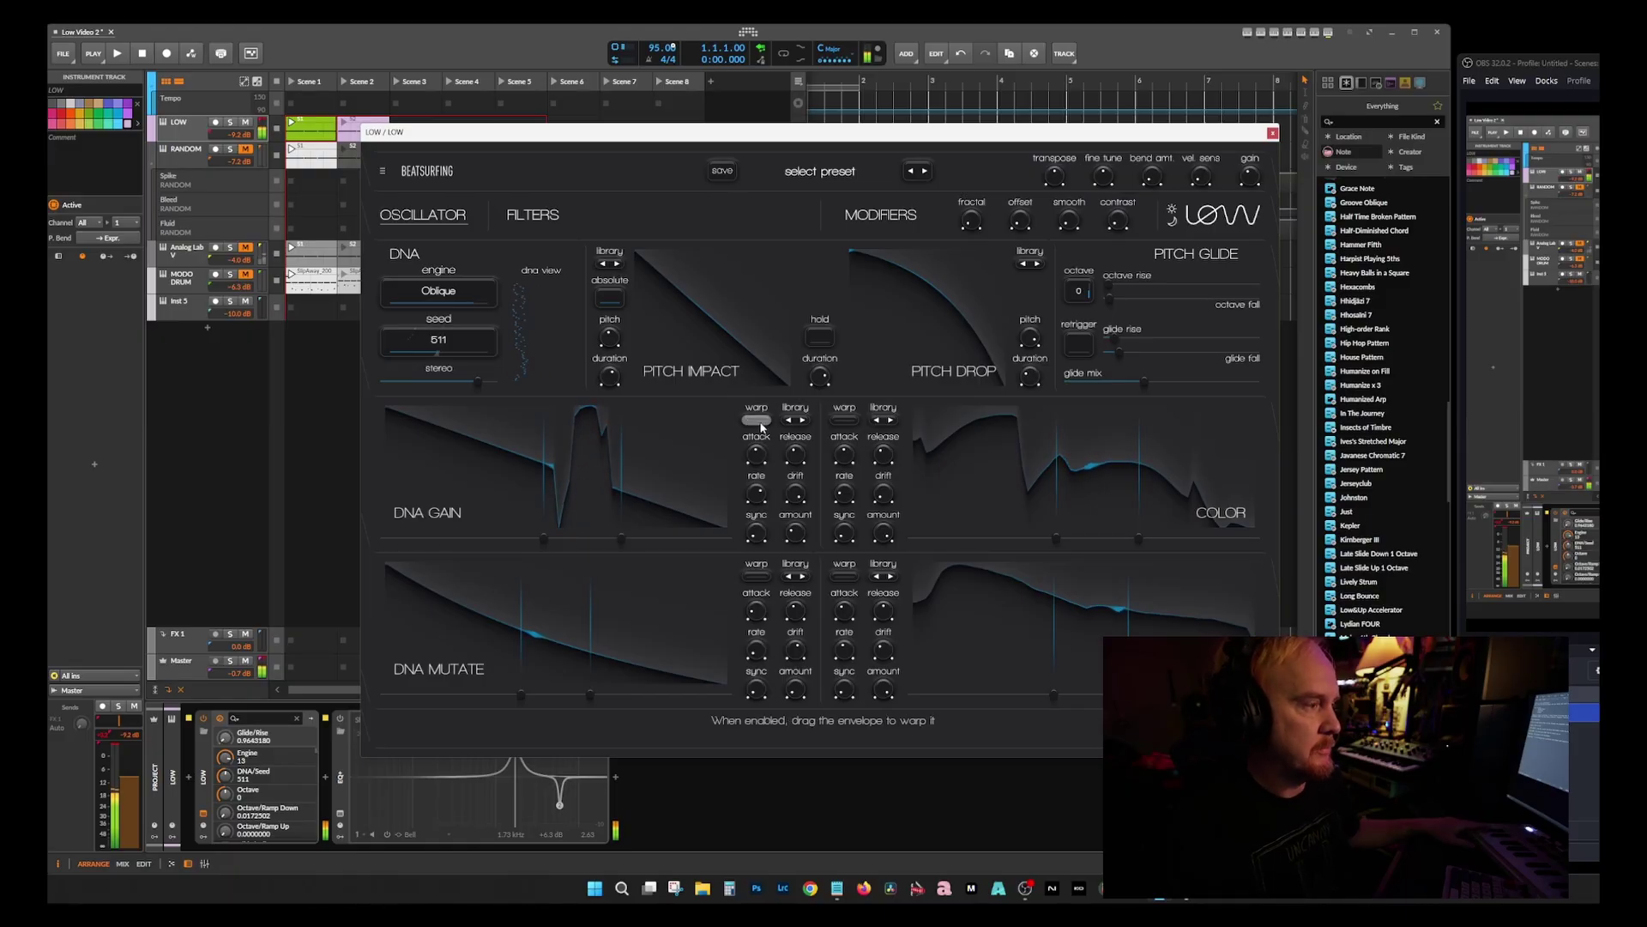
Step: Step through DNA Gain envelope presets to a peaked rise-then-fall shape
click(803, 420)
click(803, 420)
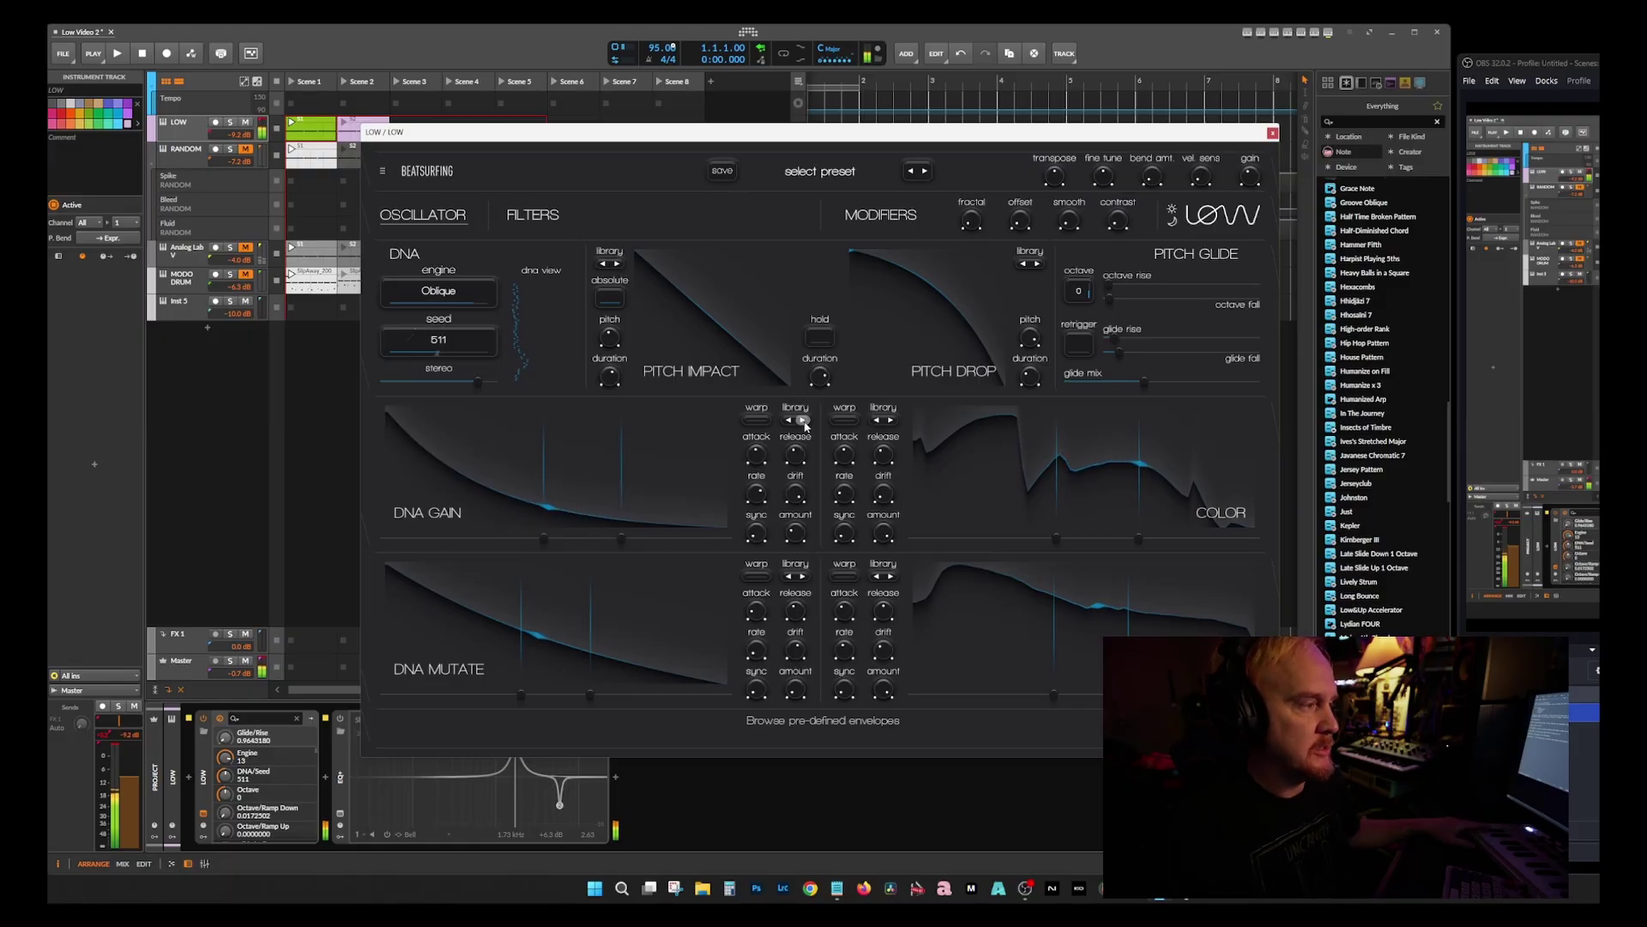
click(803, 420)
click(803, 421)
click(803, 420)
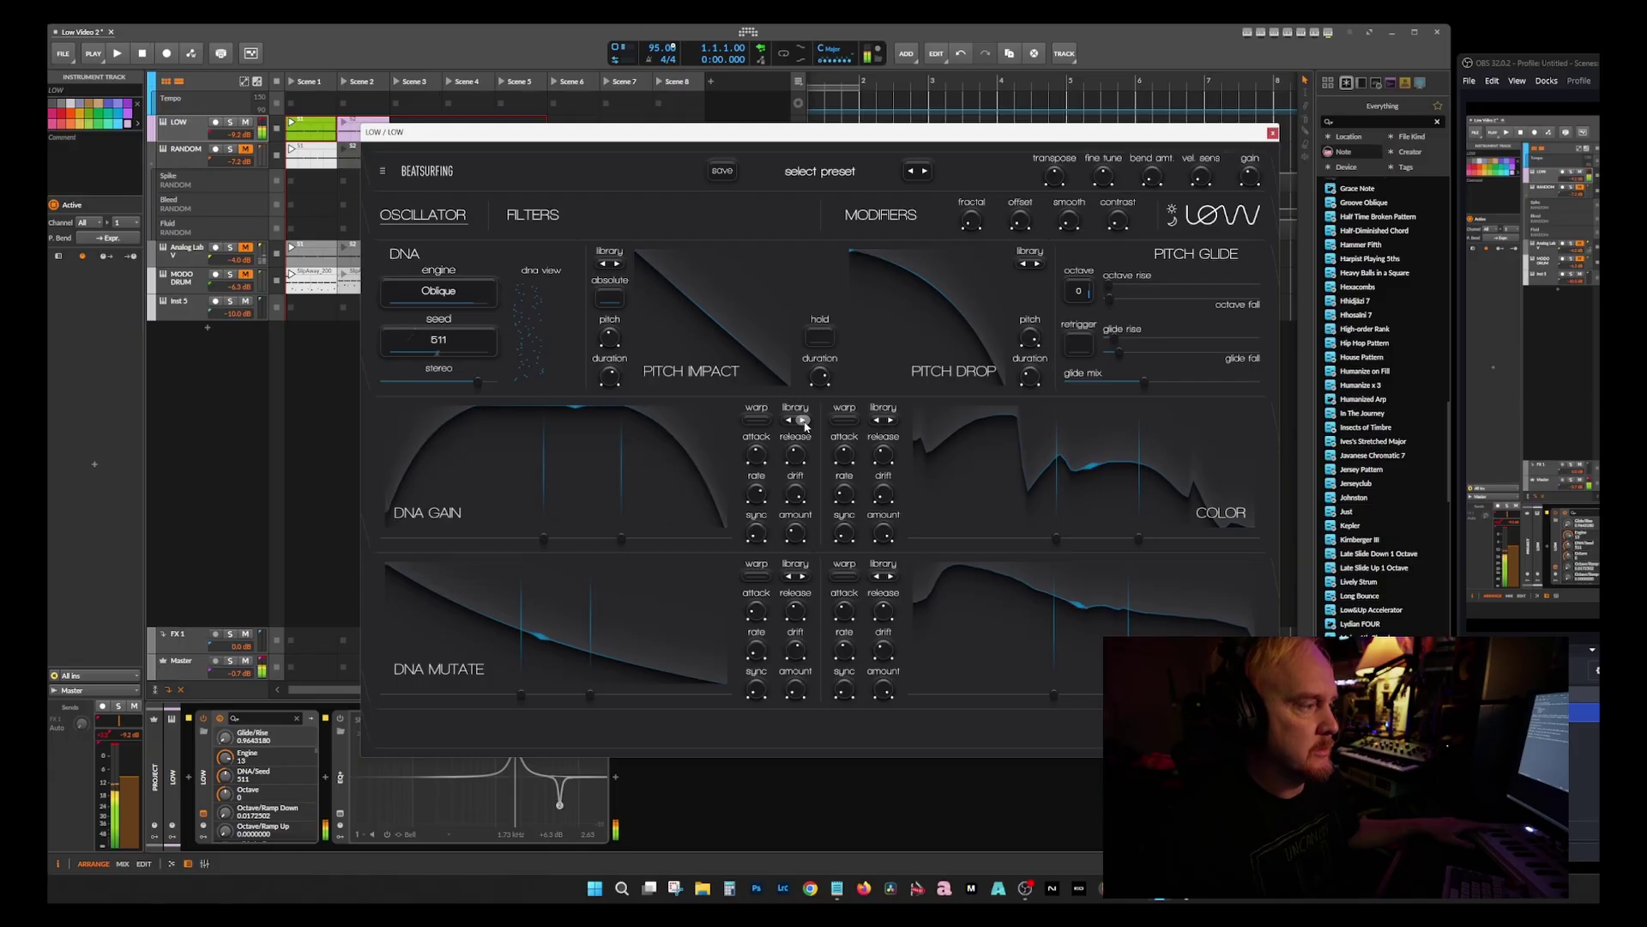
click(803, 421)
click(803, 420)
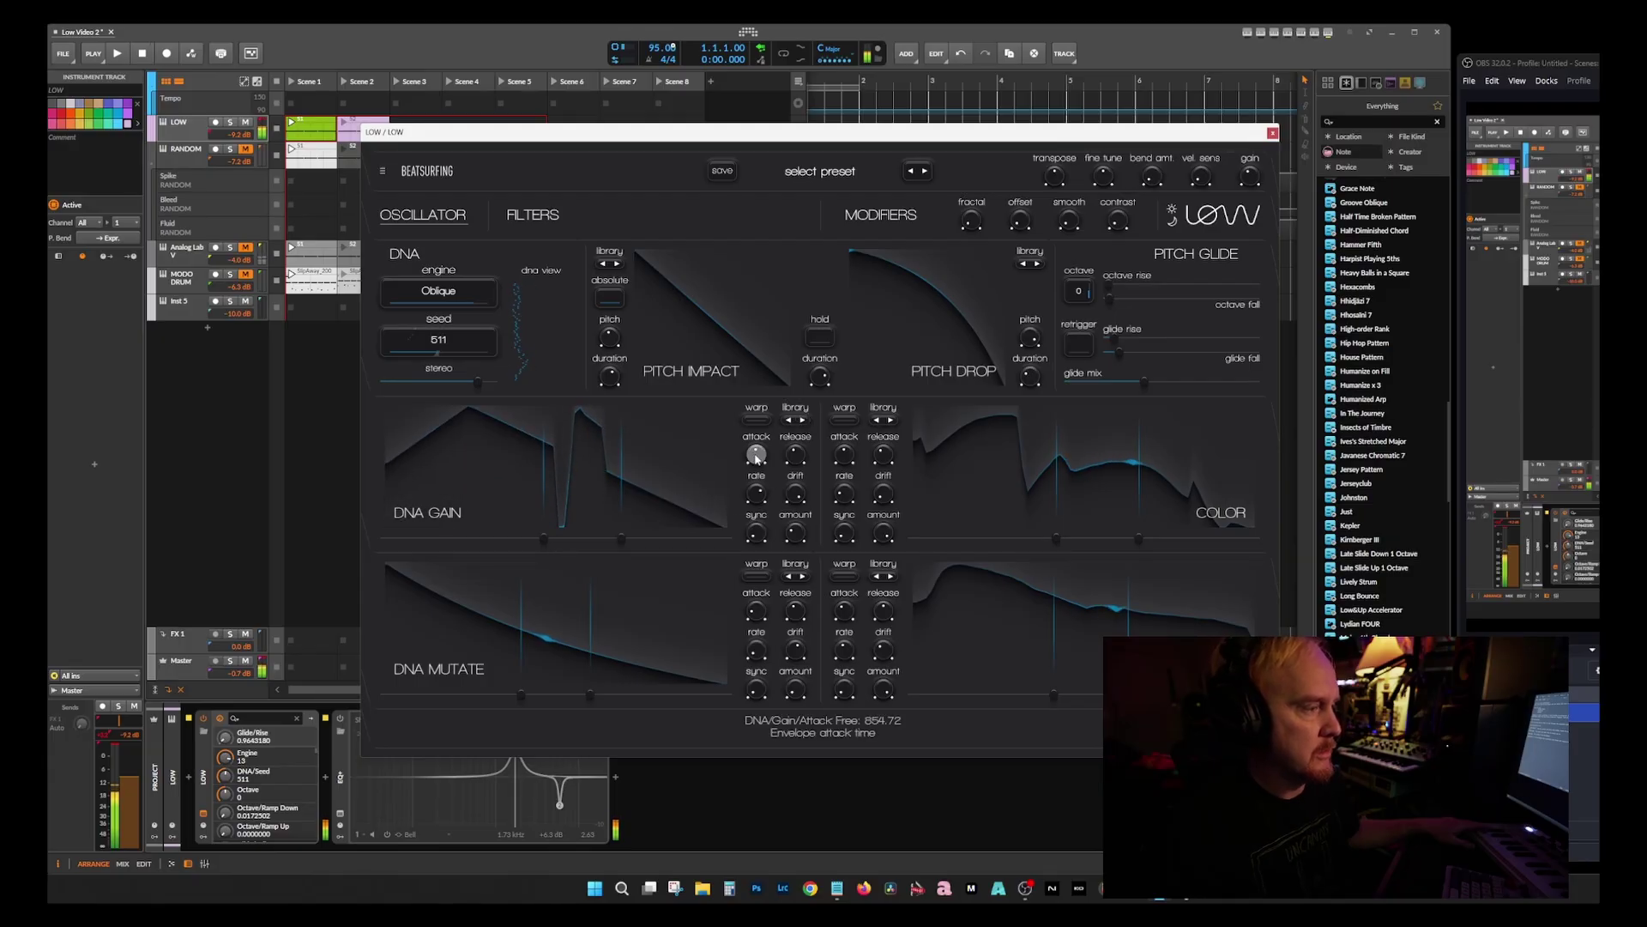
Step: Sync DNA Gain to 16th notes, change its rate, set release near 526, and load a new DNA Mutate preset
mouse_move(756, 533)
mouse_down()
mouse_move(754, 486)
mouse_move(747, 540)
mouse_up()
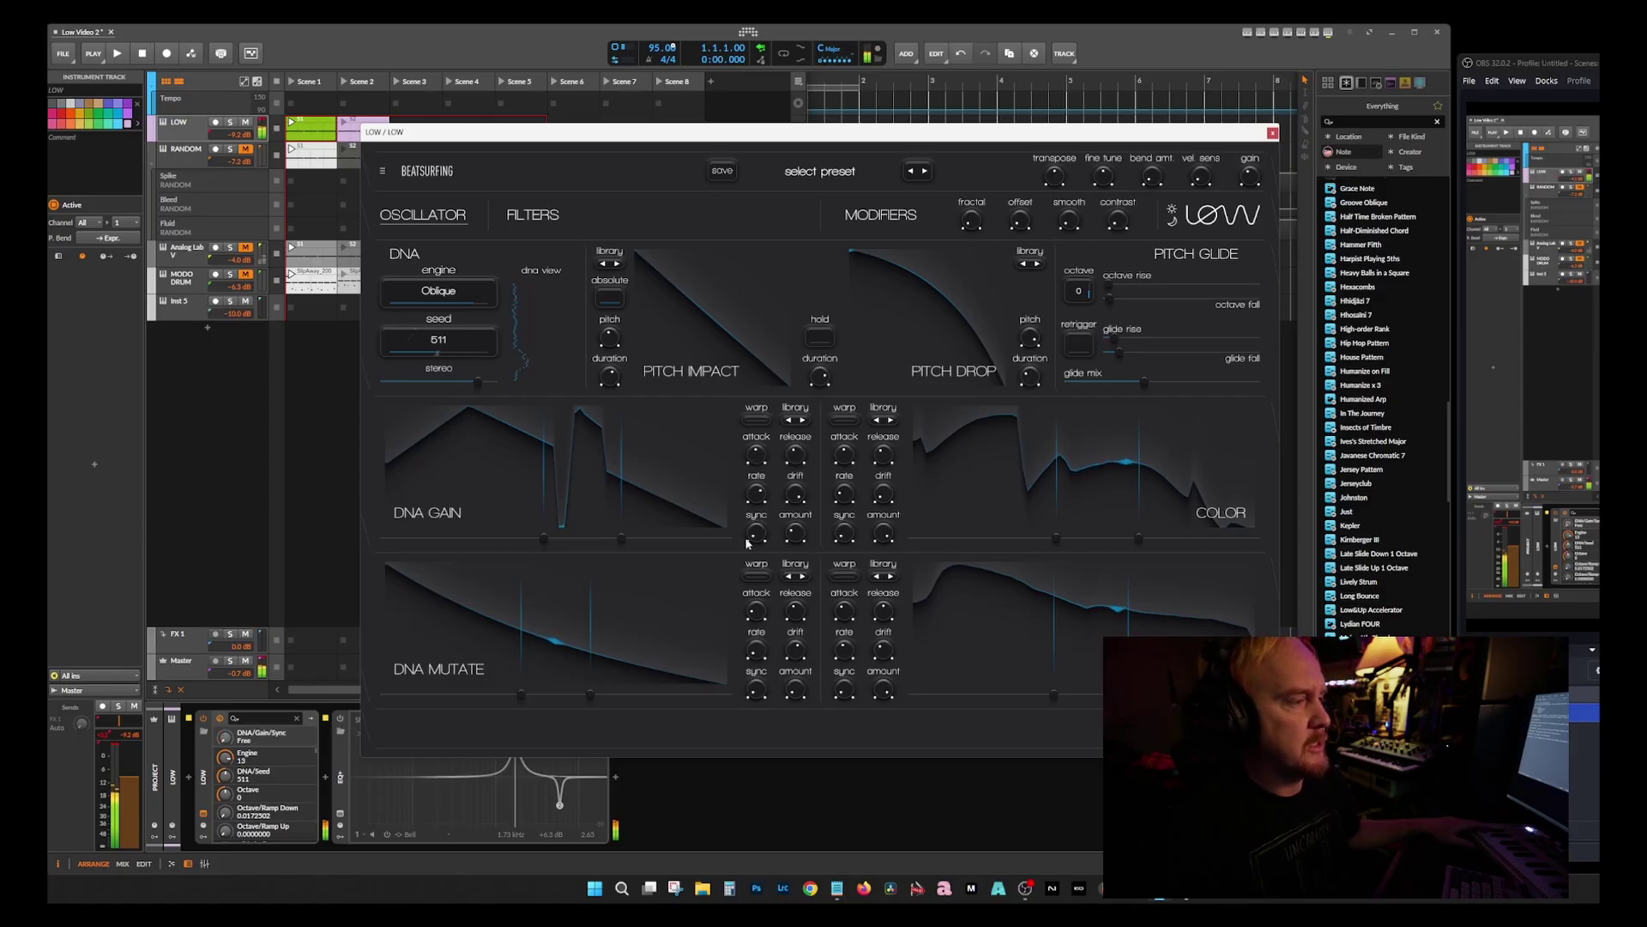
mouse_move(755, 492)
mouse_down()
mouse_move(757, 532)
mouse_move(745, 497)
mouse_move(754, 515)
mouse_up()
drag(796, 455, 795, 448)
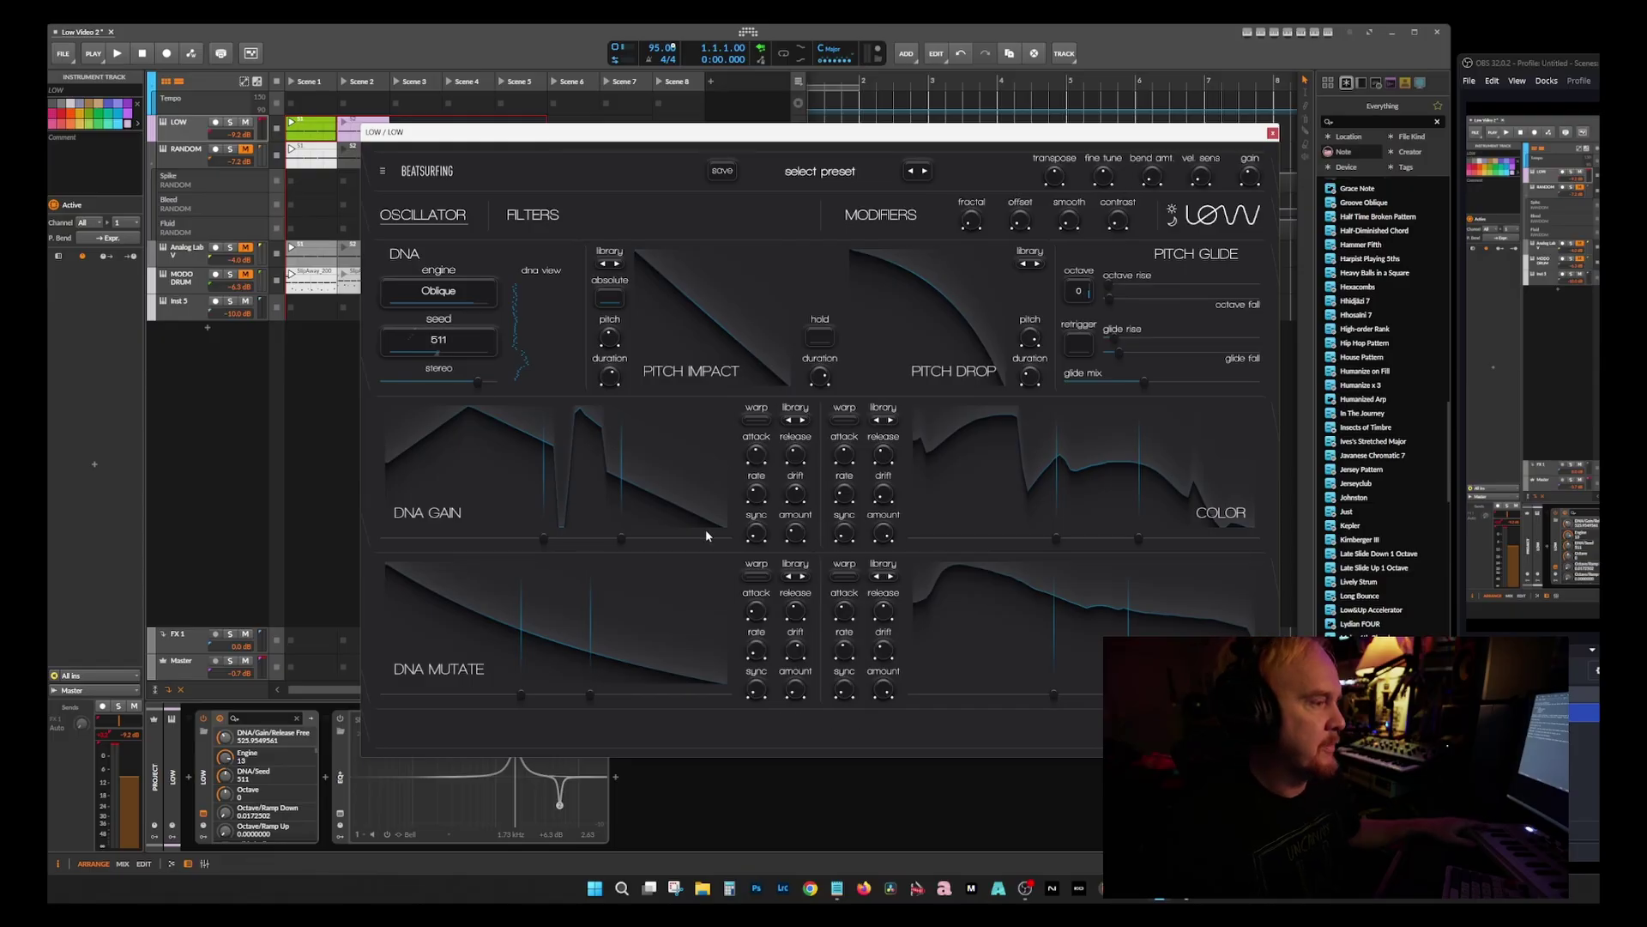
click(804, 575)
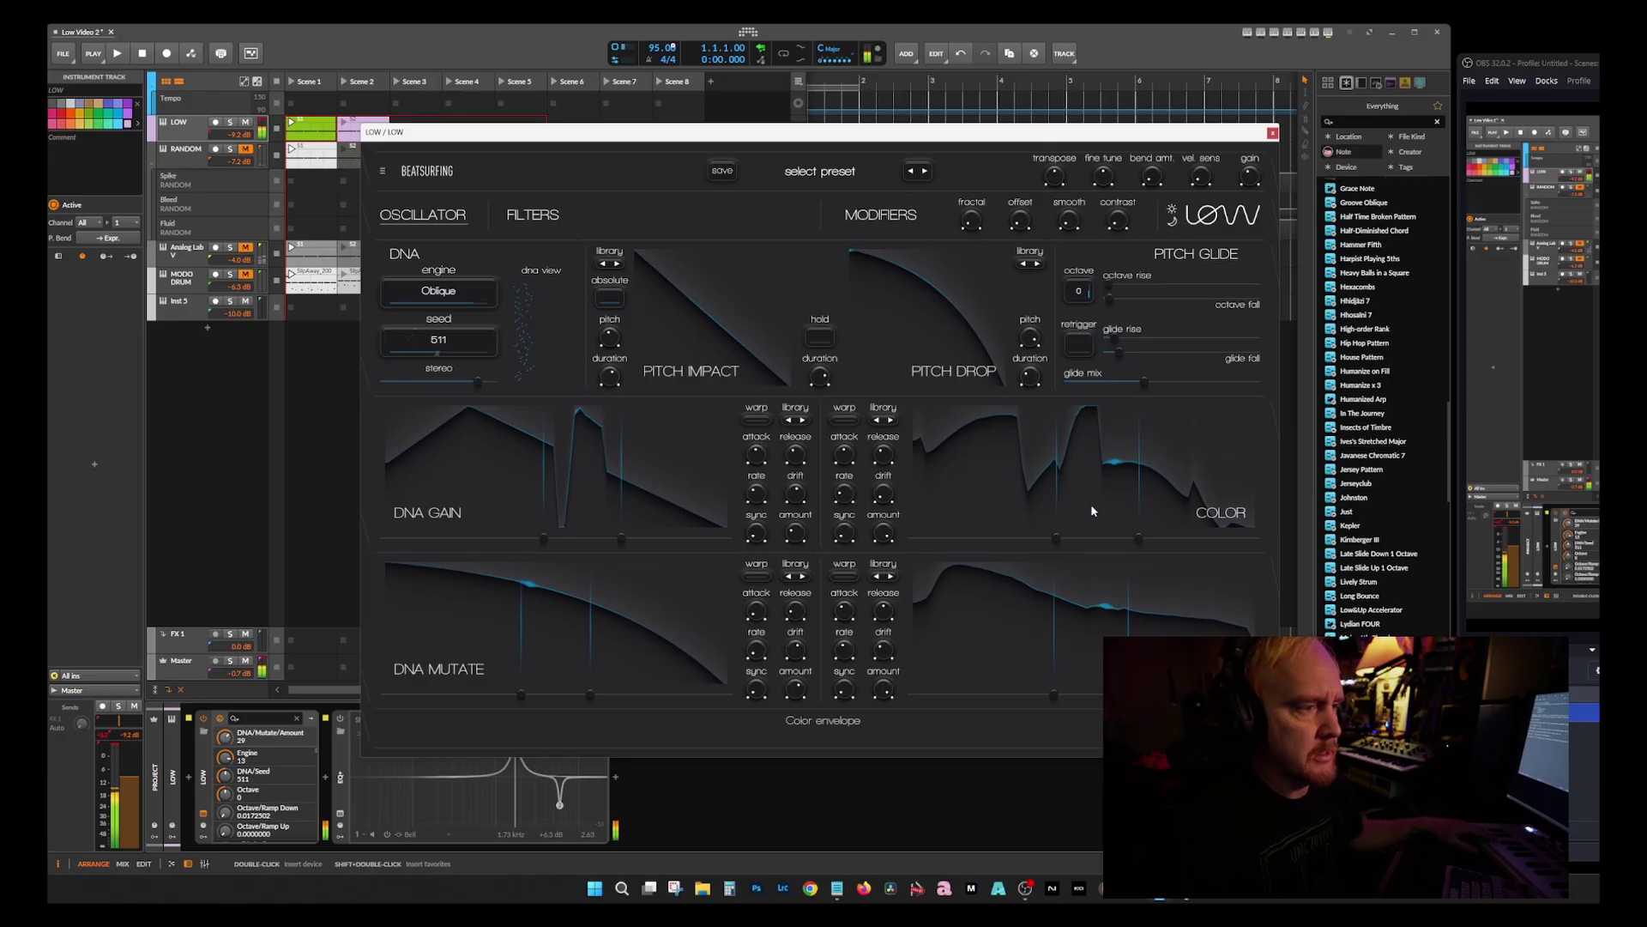
Step: Carve a deep dip and new peak into the Color envelope and a rectangular dip into the bottom envelope
drag(1059, 462, 1081, 548)
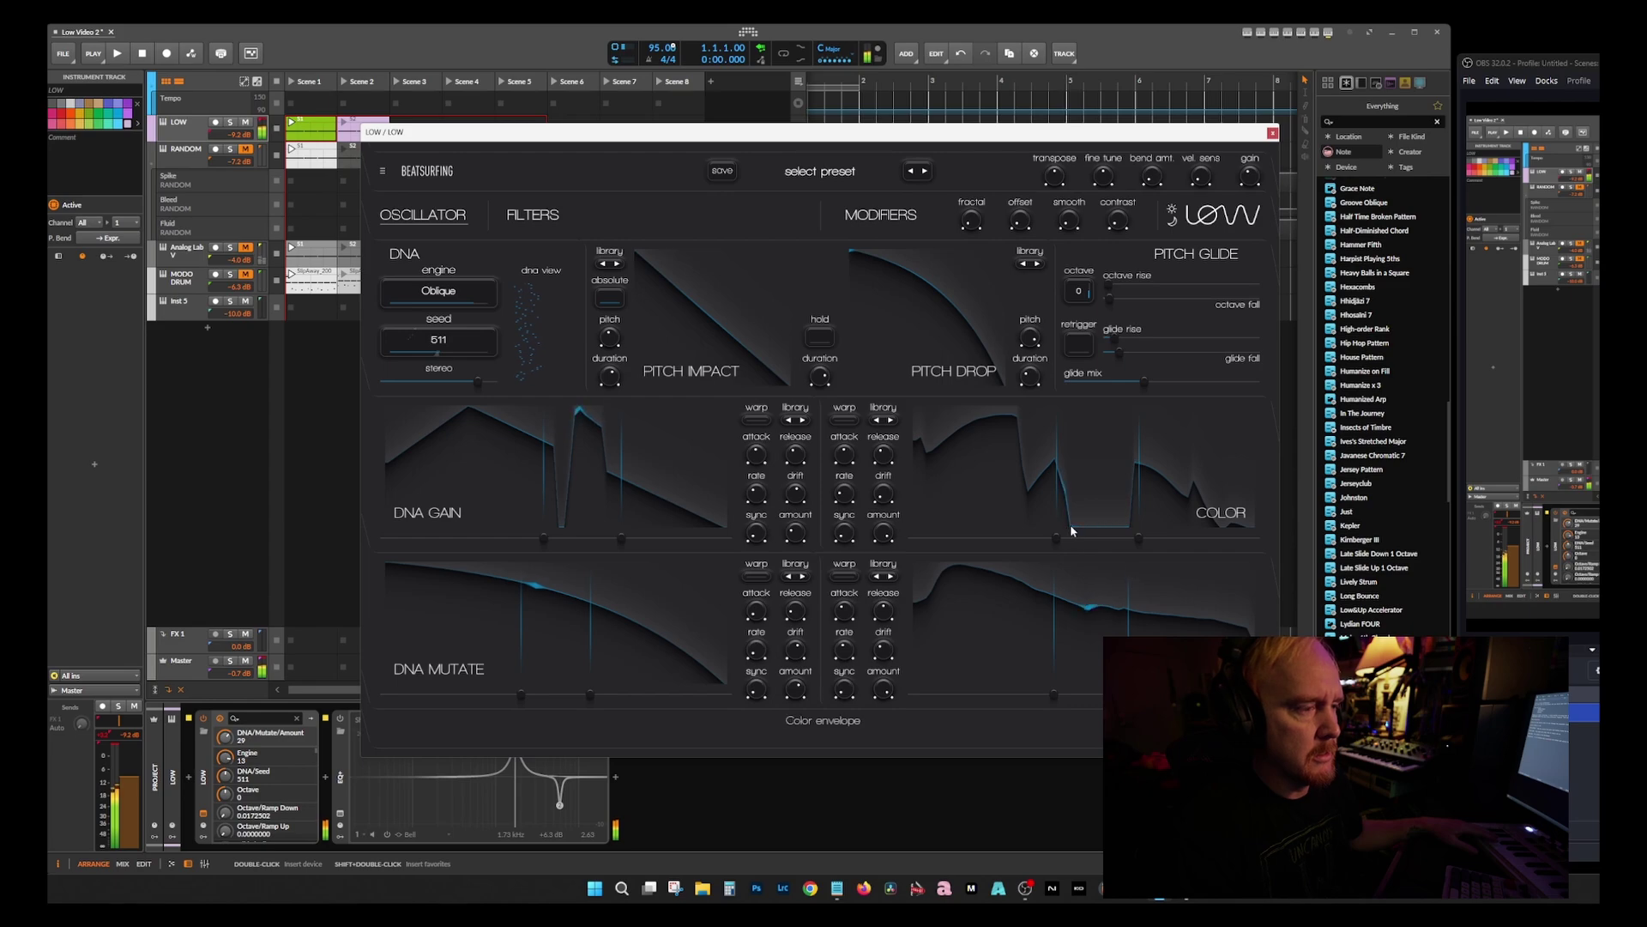
mouse_move(1071, 530)
mouse_down()
mouse_move(1089, 444)
mouse_move(1103, 555)
mouse_up()
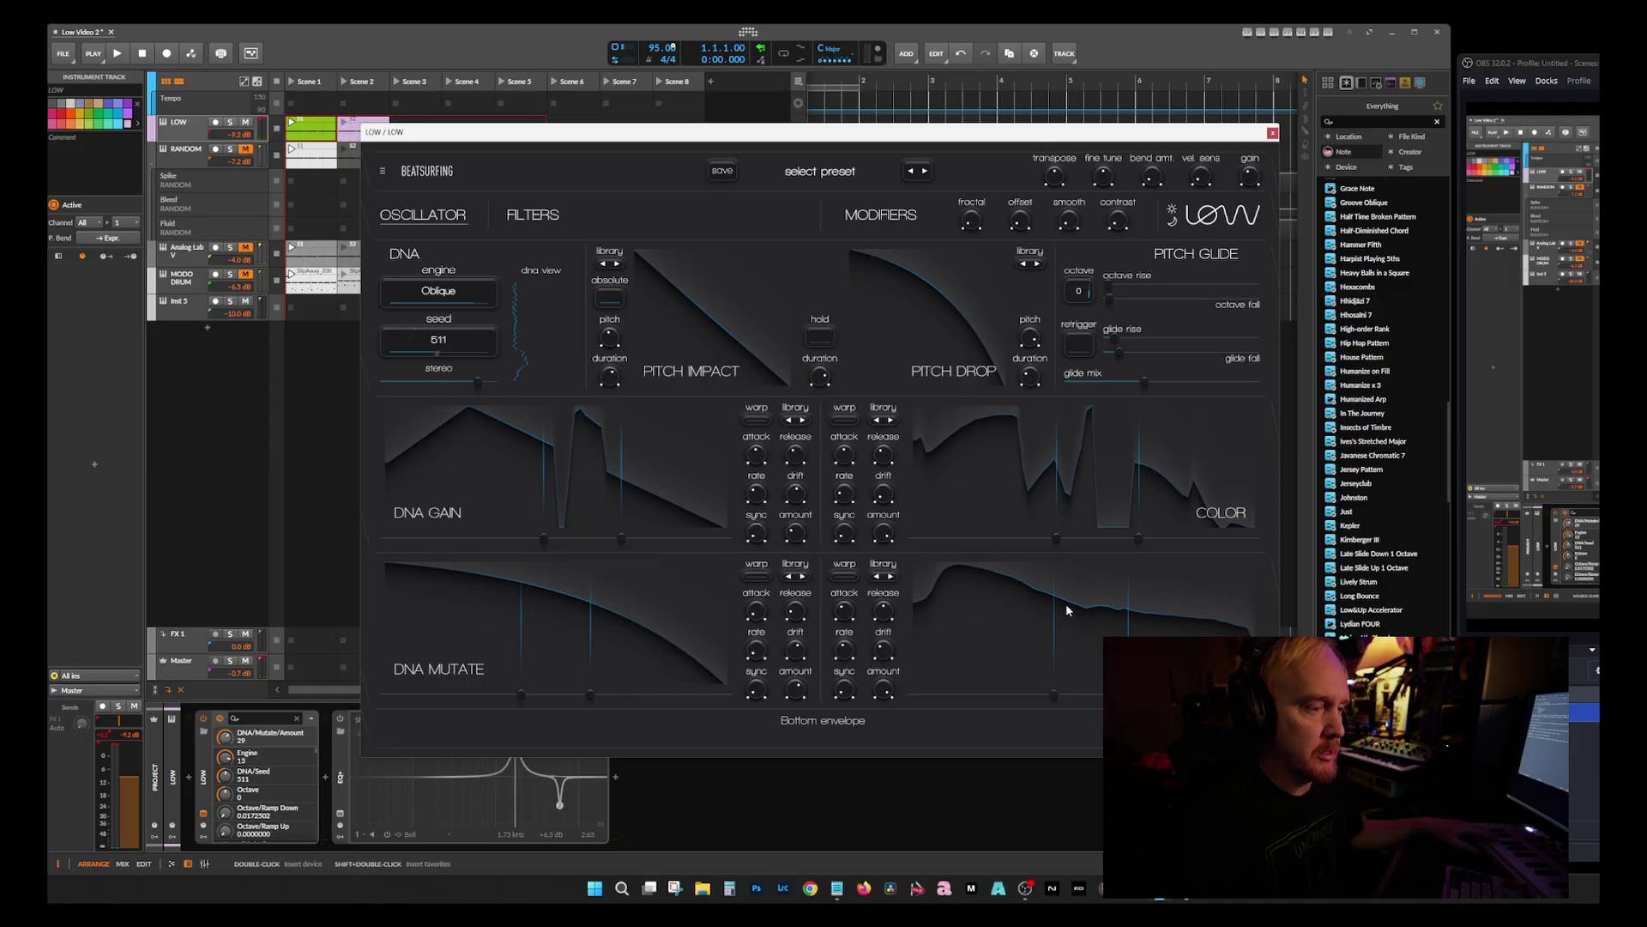
mouse_move(1073, 600)
mouse_down()
mouse_move(1074, 652)
mouse_move(1098, 682)
mouse_move(1116, 618)
mouse_up()
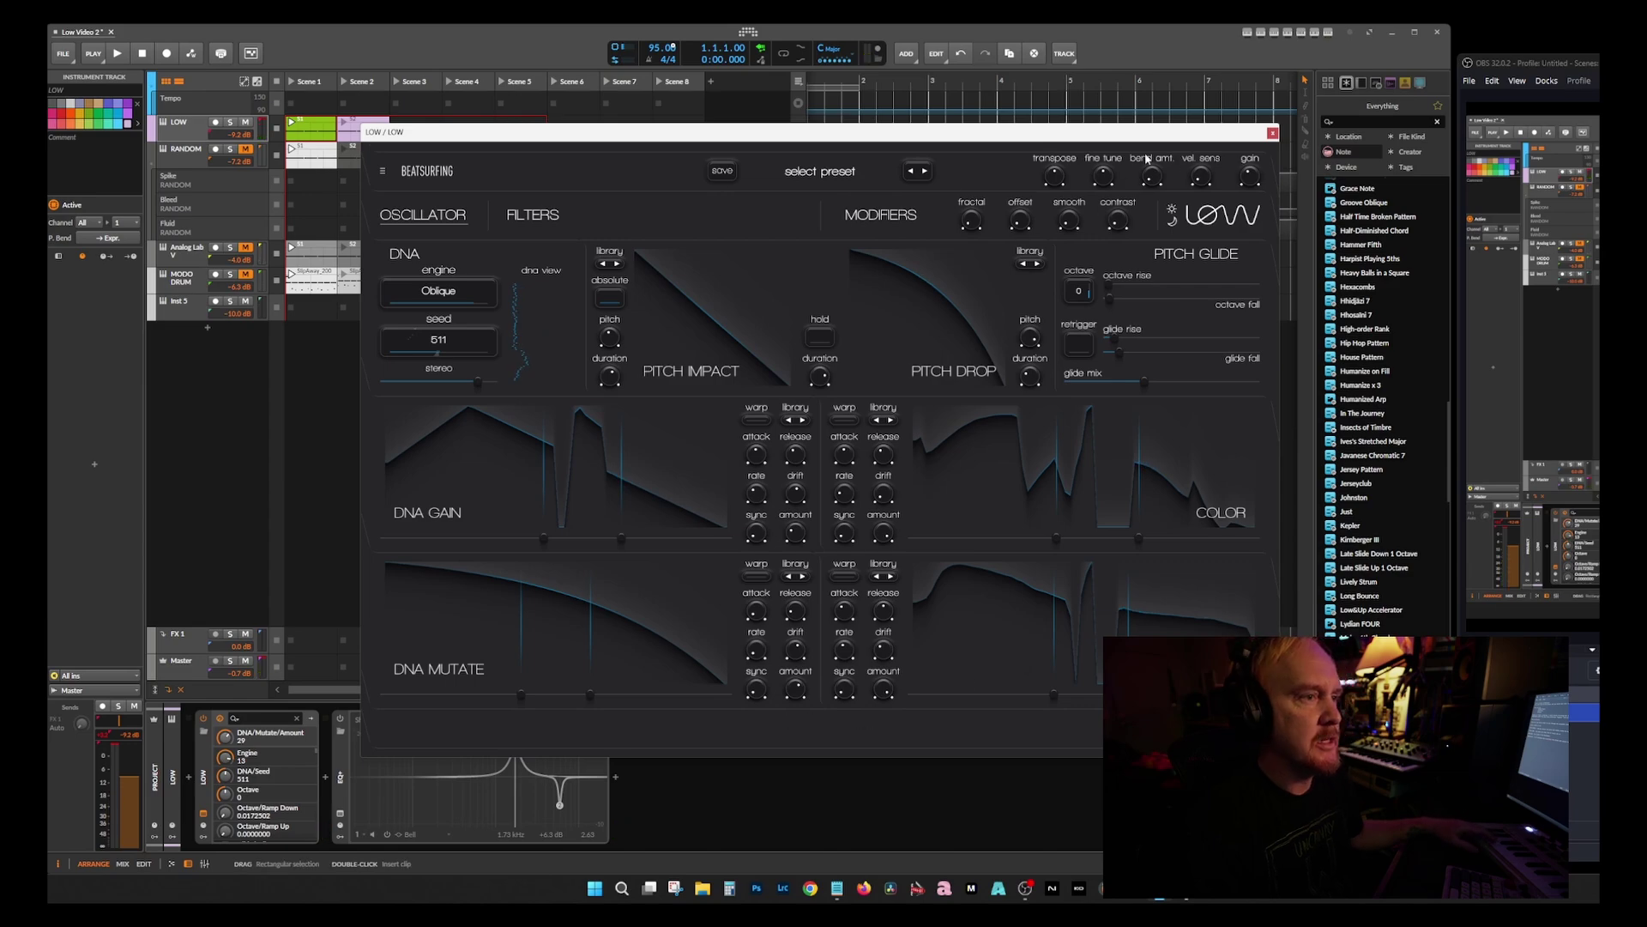
click(534, 214)
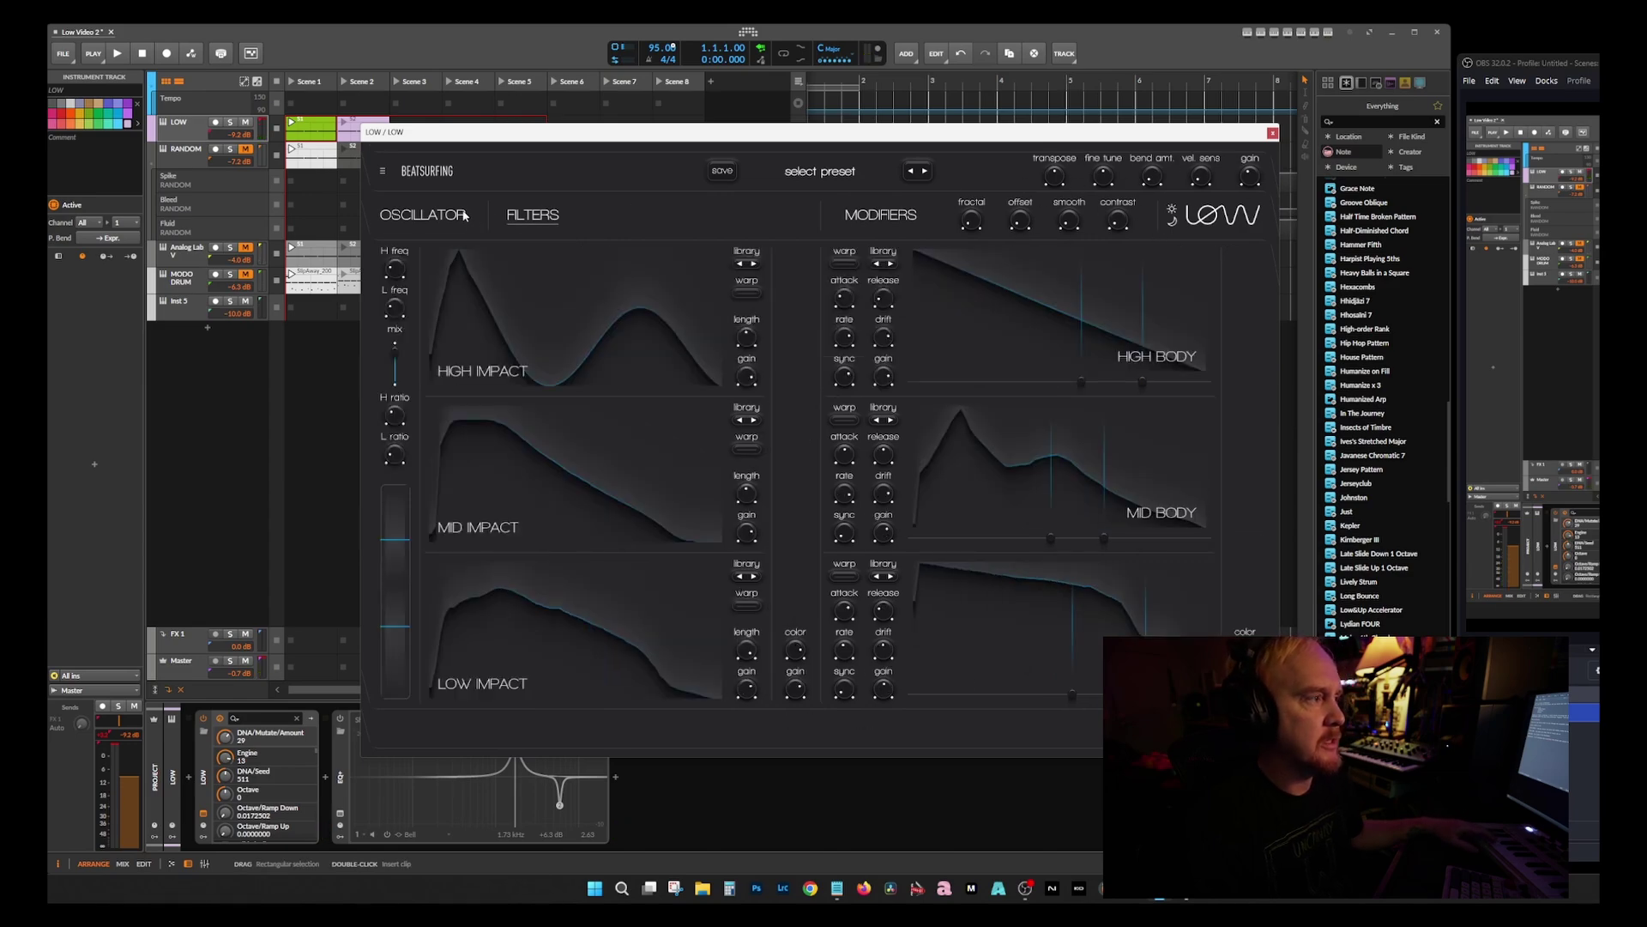
click(450, 214)
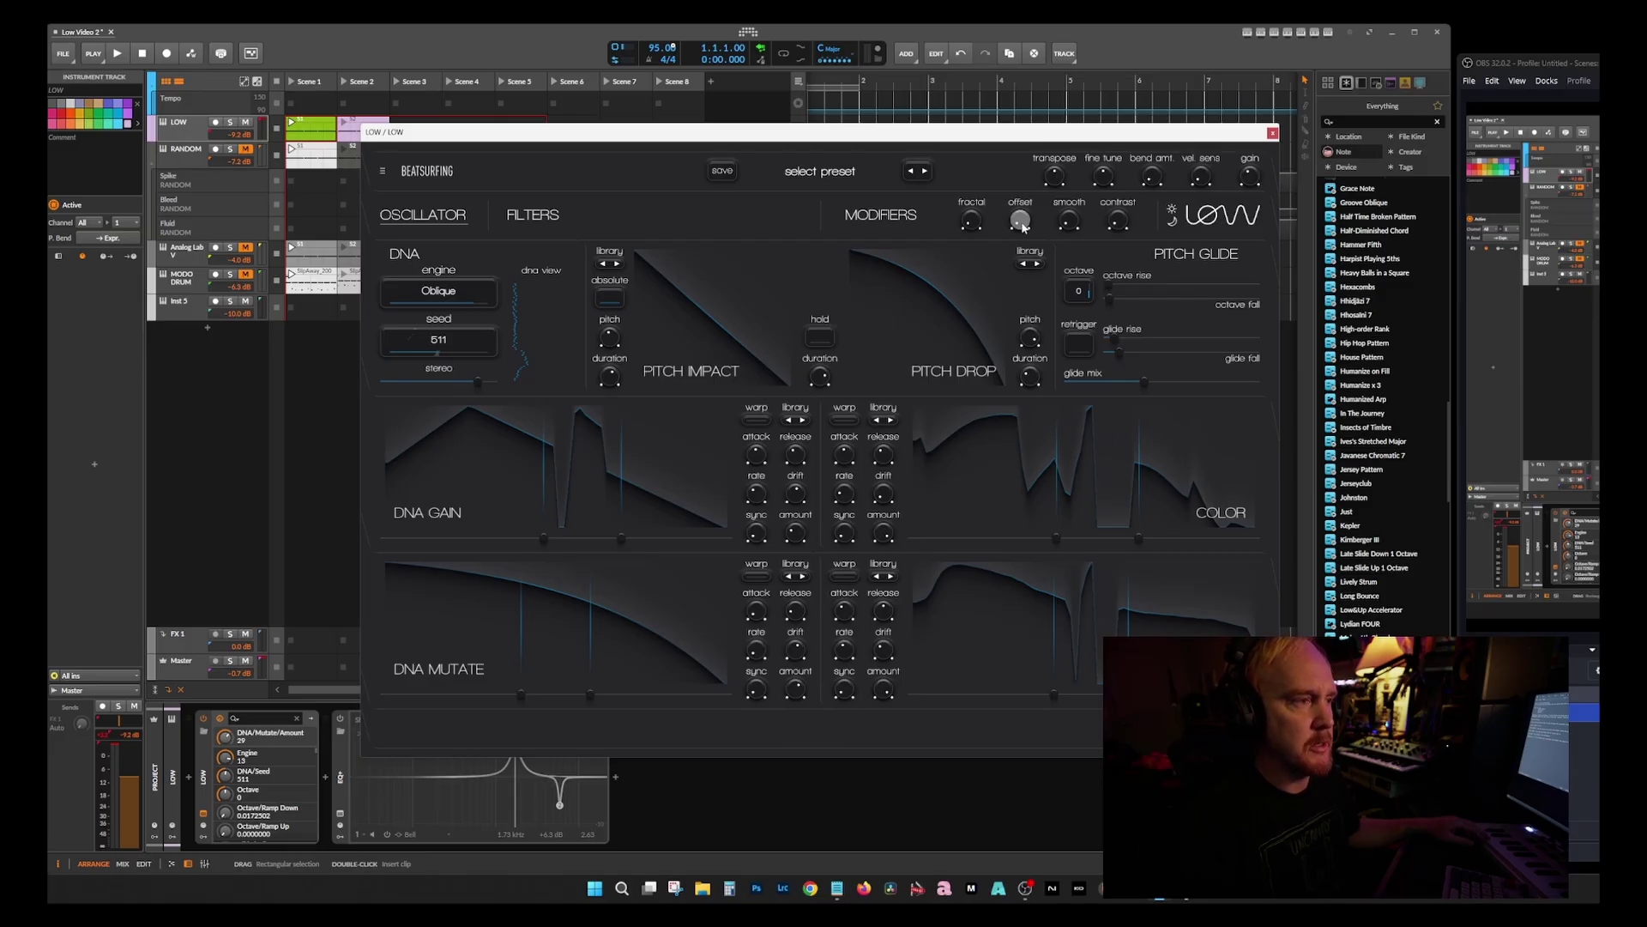
Step: Set fractal depth to 3, fractal offset to about 18.4, and contrast to 100
drag(971, 216, 954, 146)
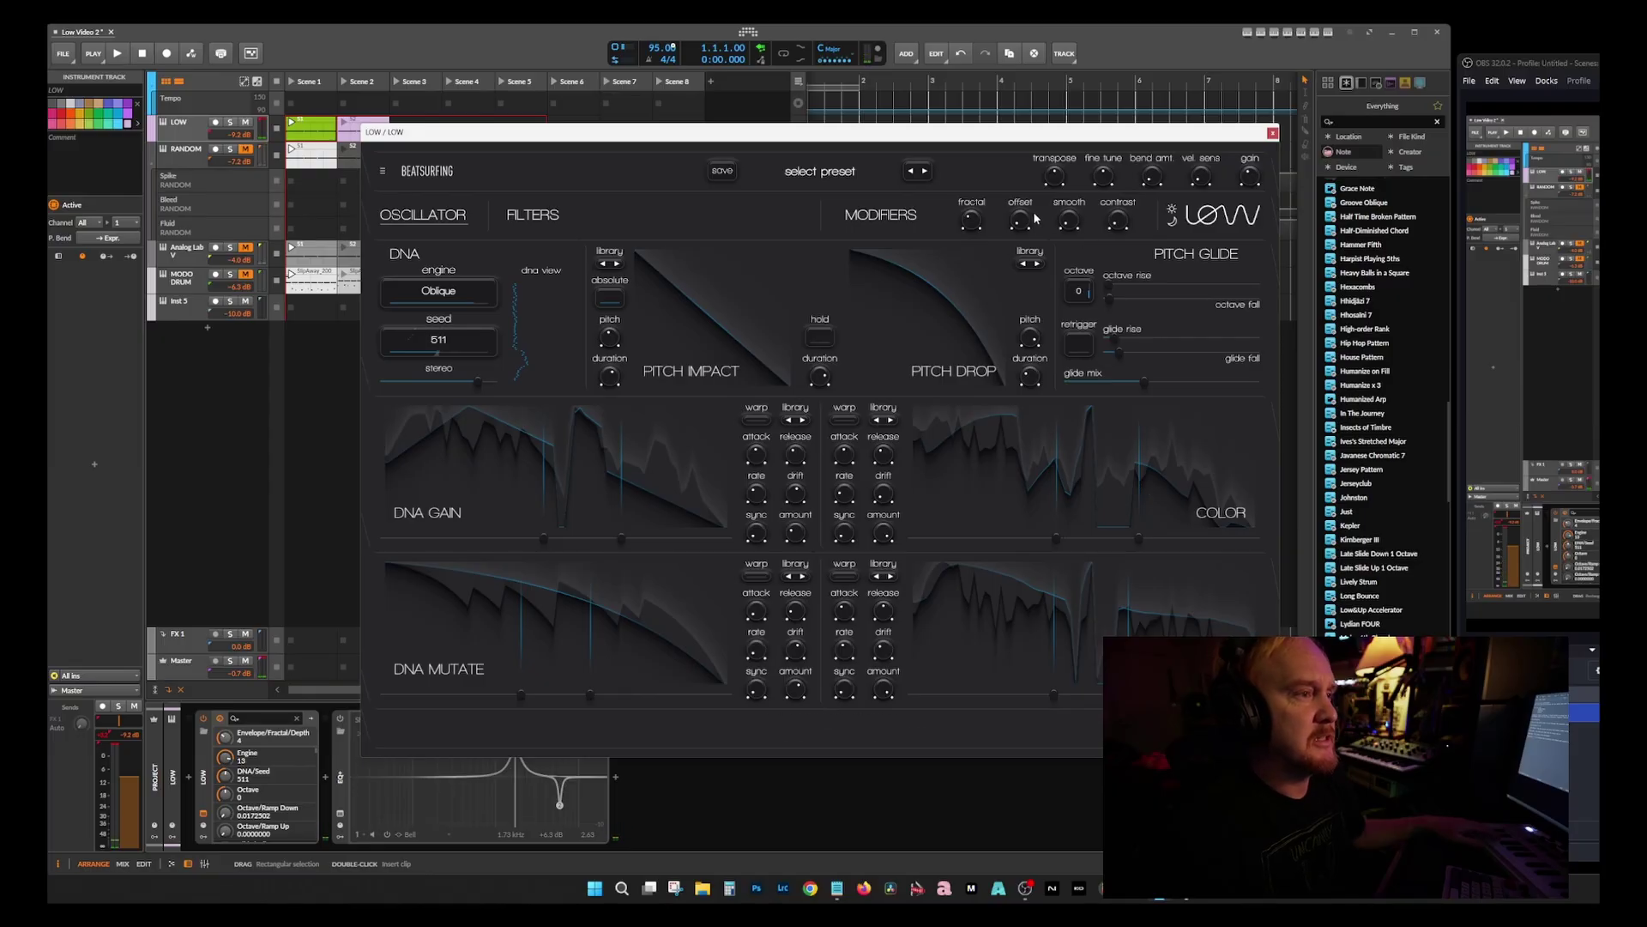
drag(1035, 218, 1029, 170)
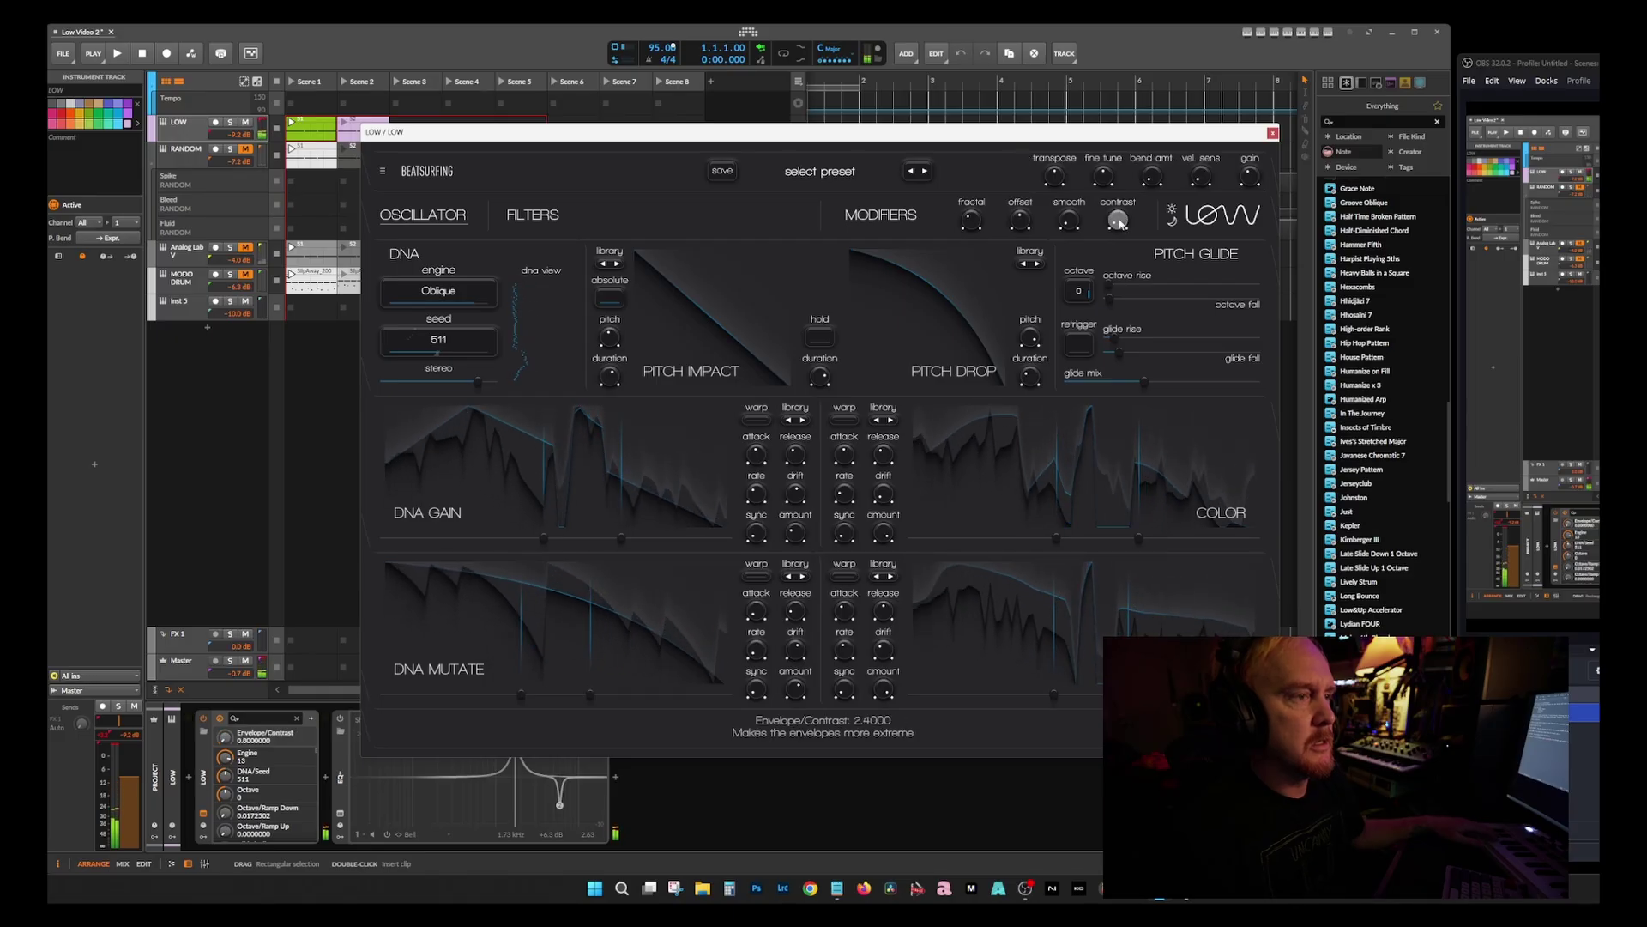
drag(1119, 224, 1130, 209)
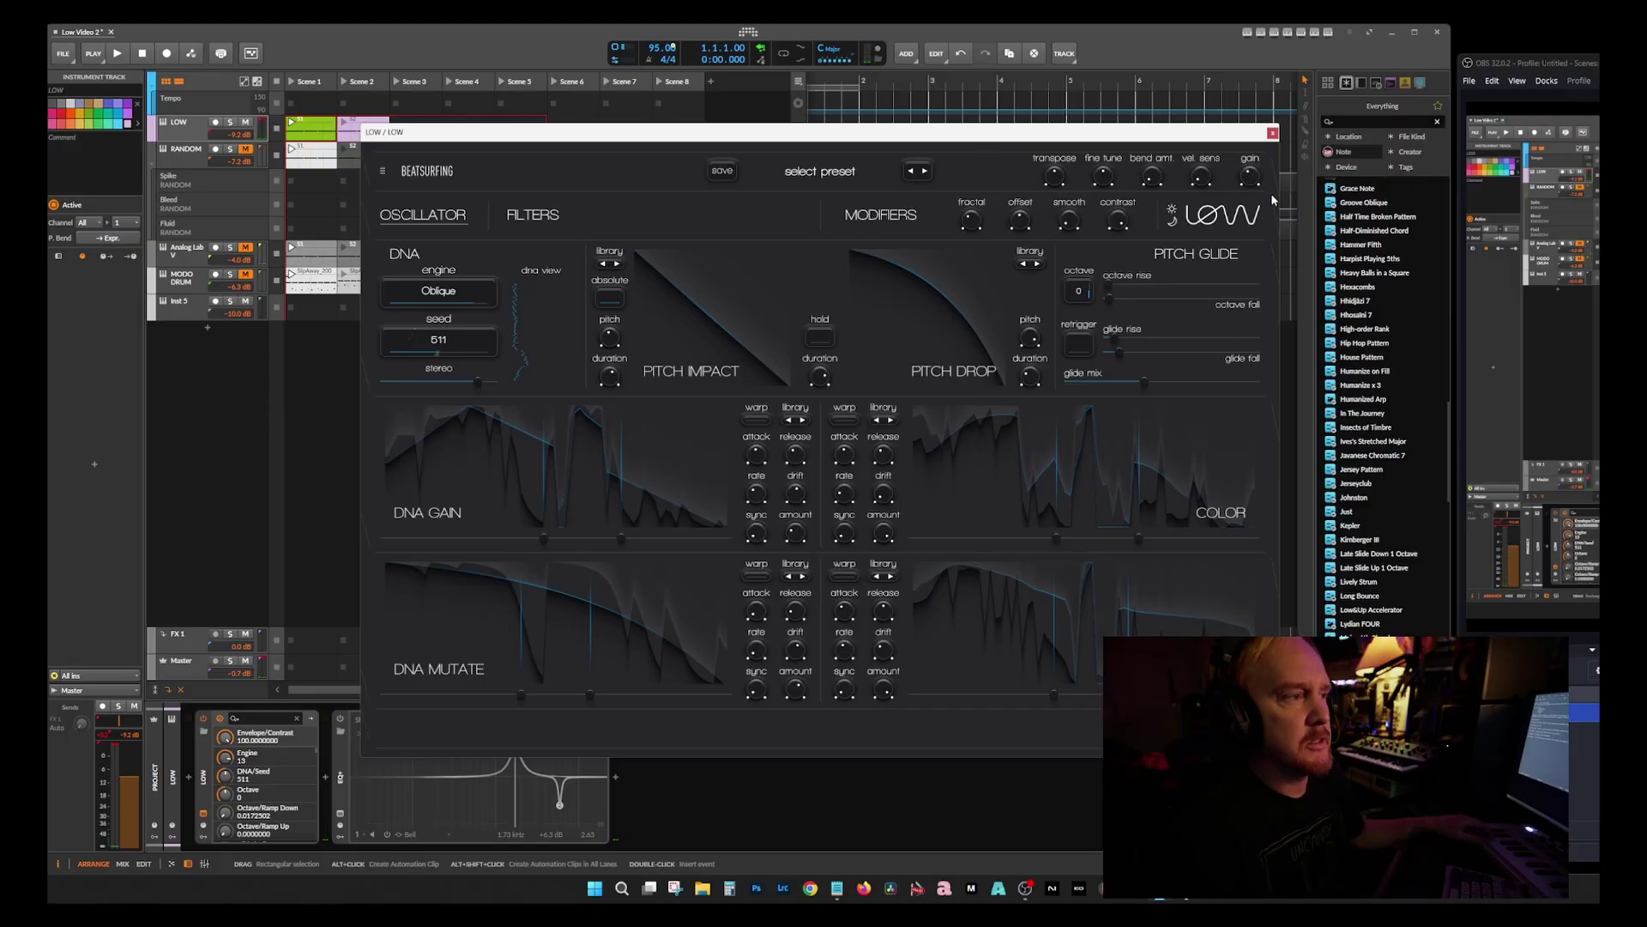
Step: Raise the Mid Impact filter gain to about -31 and the Mid Body gain to about 3.3
click(530, 215)
click(419, 217)
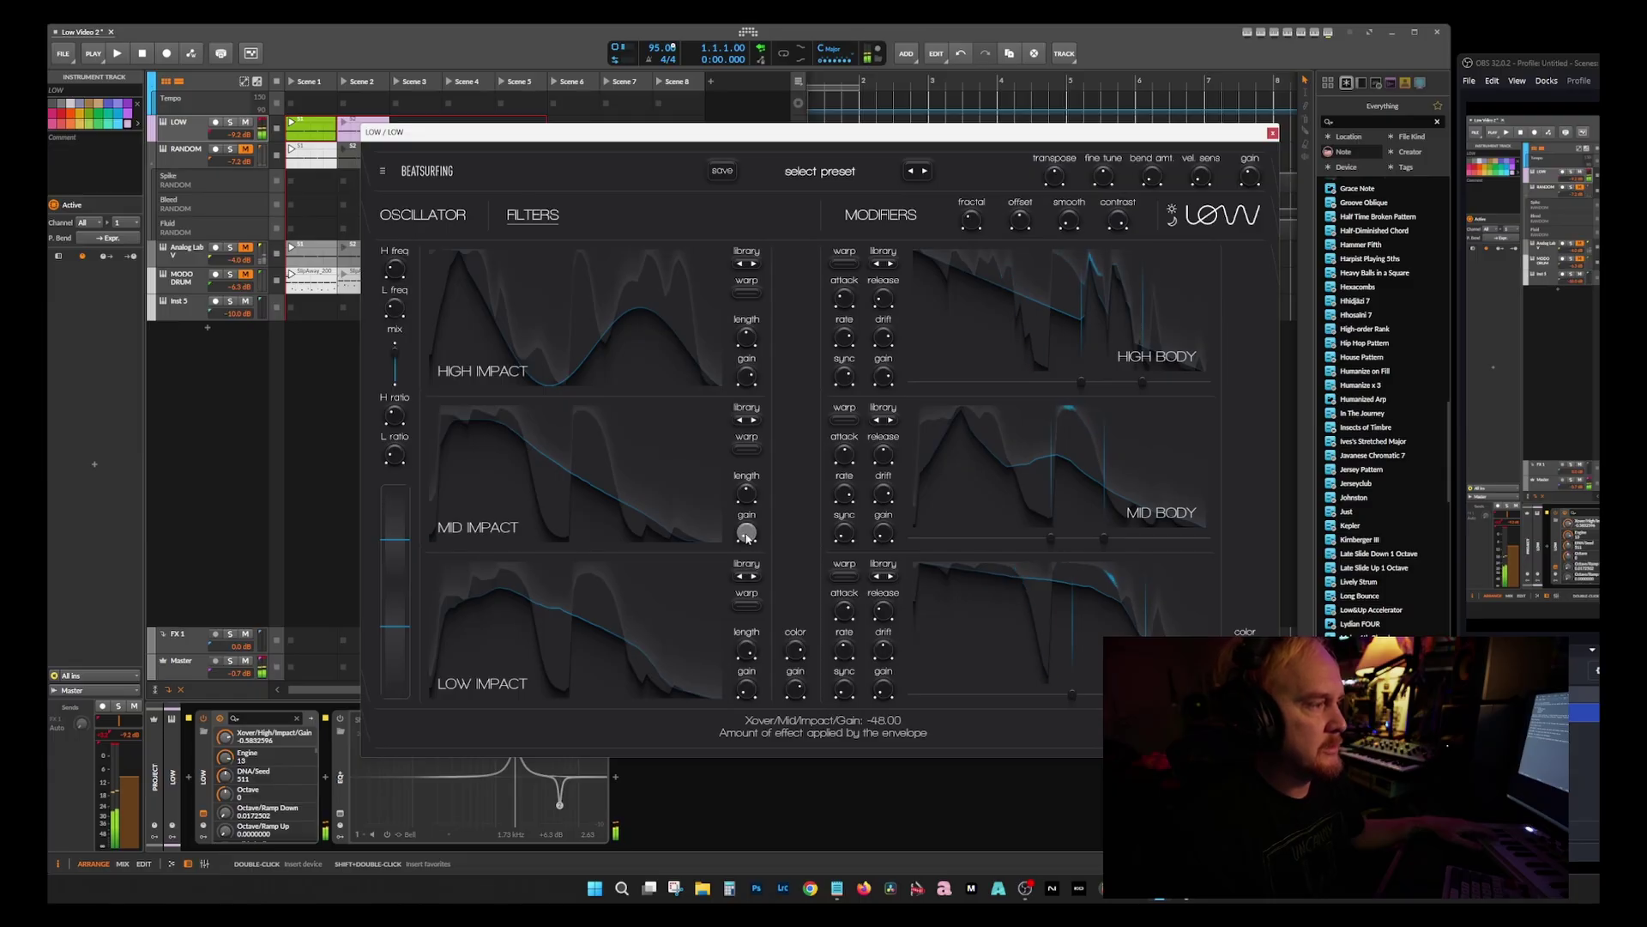
drag(745, 534, 748, 524)
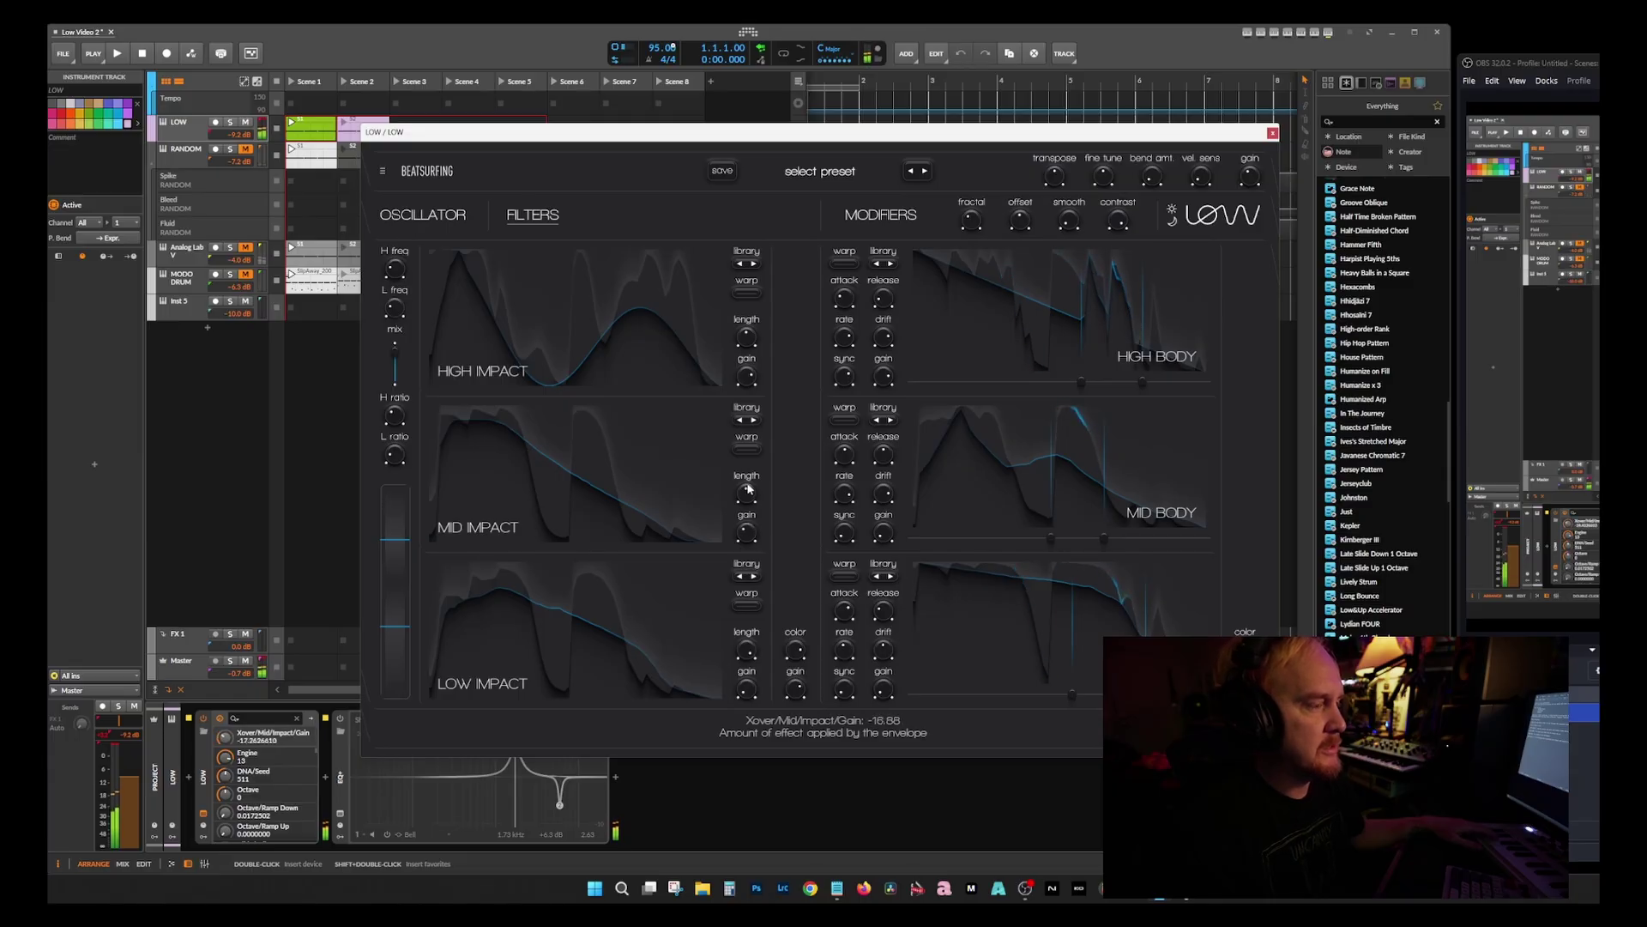
click(884, 533)
drag(888, 533, 876, 424)
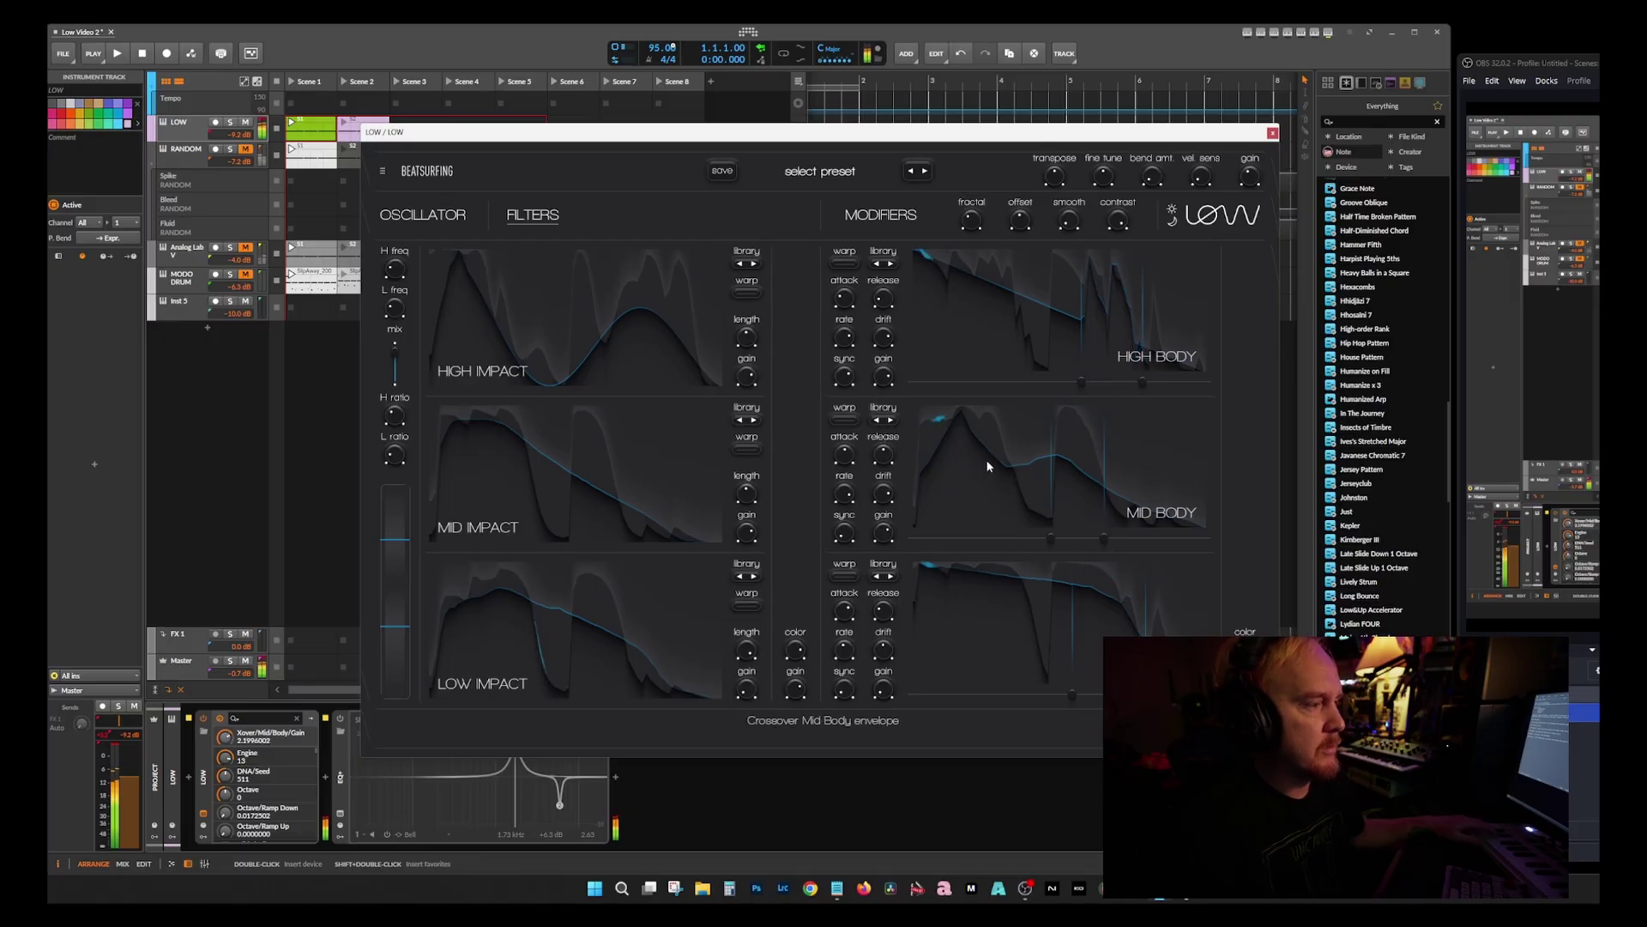
Step: Set Low Body gain to about -20.4, reset smoothing to 0, and switch to the Low Video project
scroll(986, 460, down, 2)
mouse_move(884, 689)
mouse_down()
mouse_move(889, 571)
mouse_move(886, 702)
mouse_up()
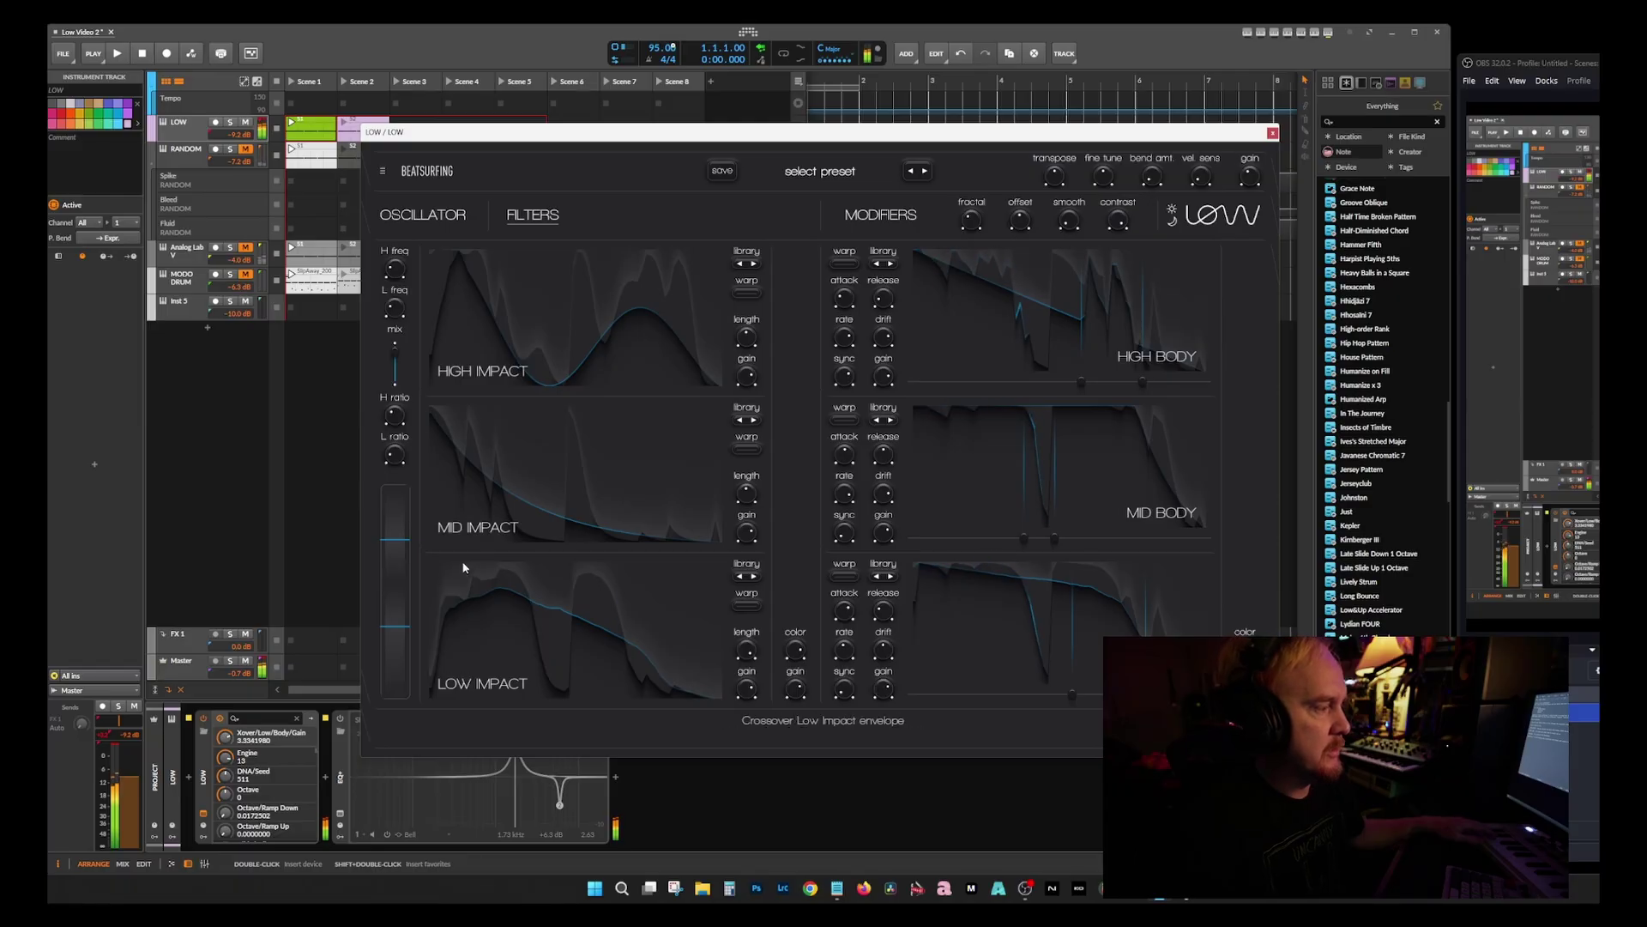
double_click(1065, 219)
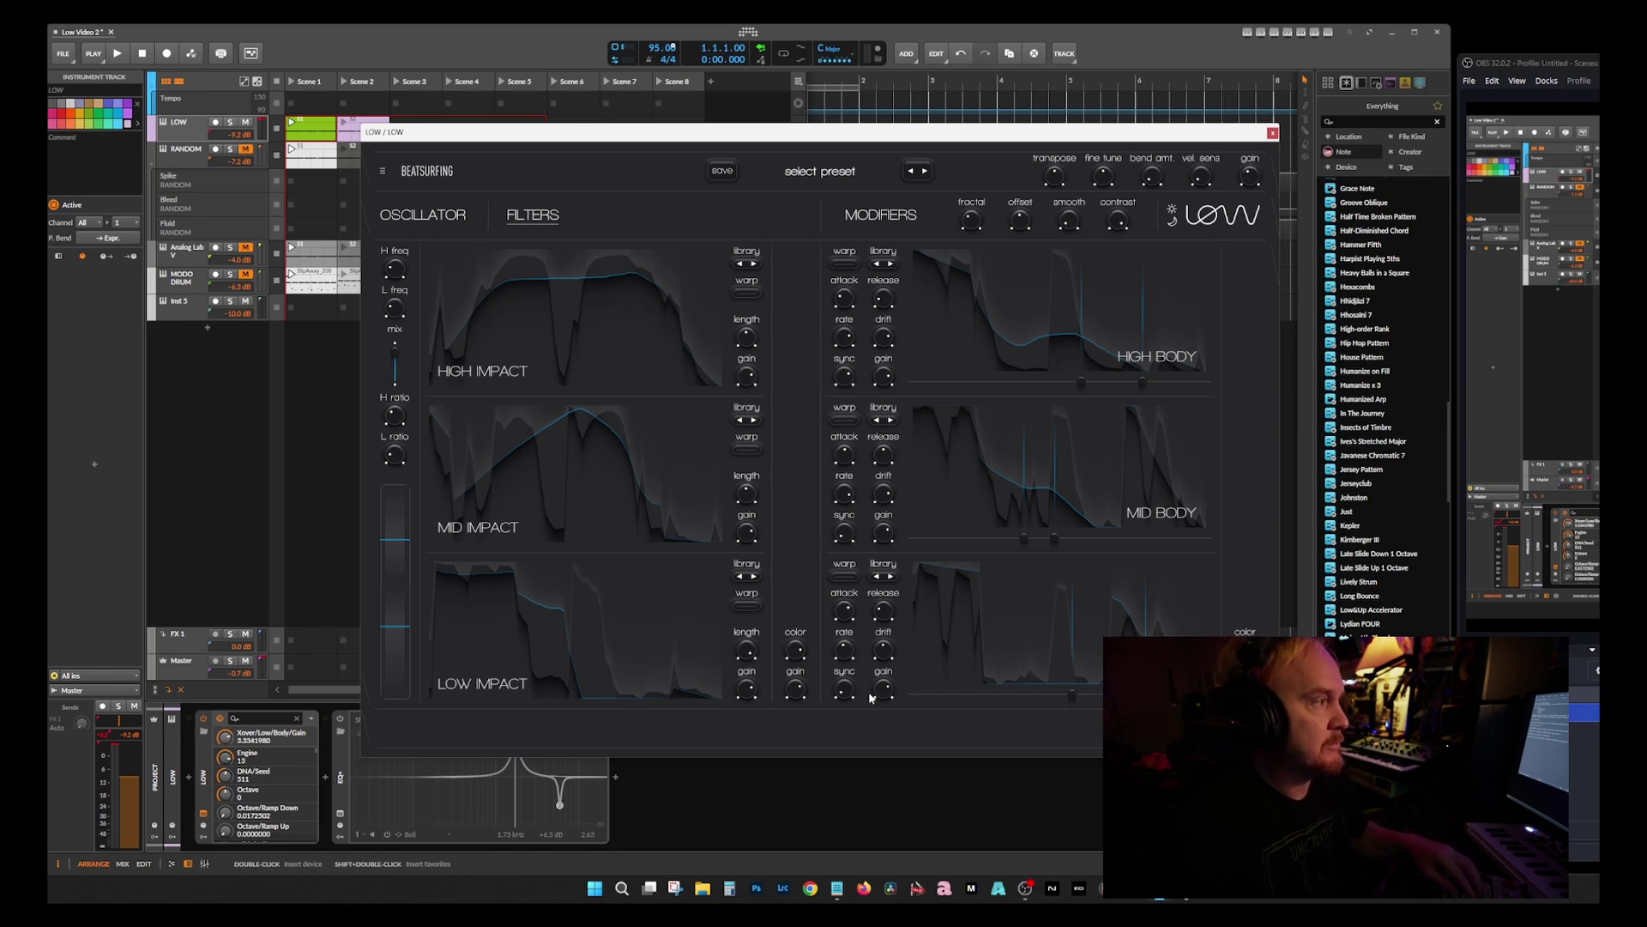
key(ctrl+Tab)
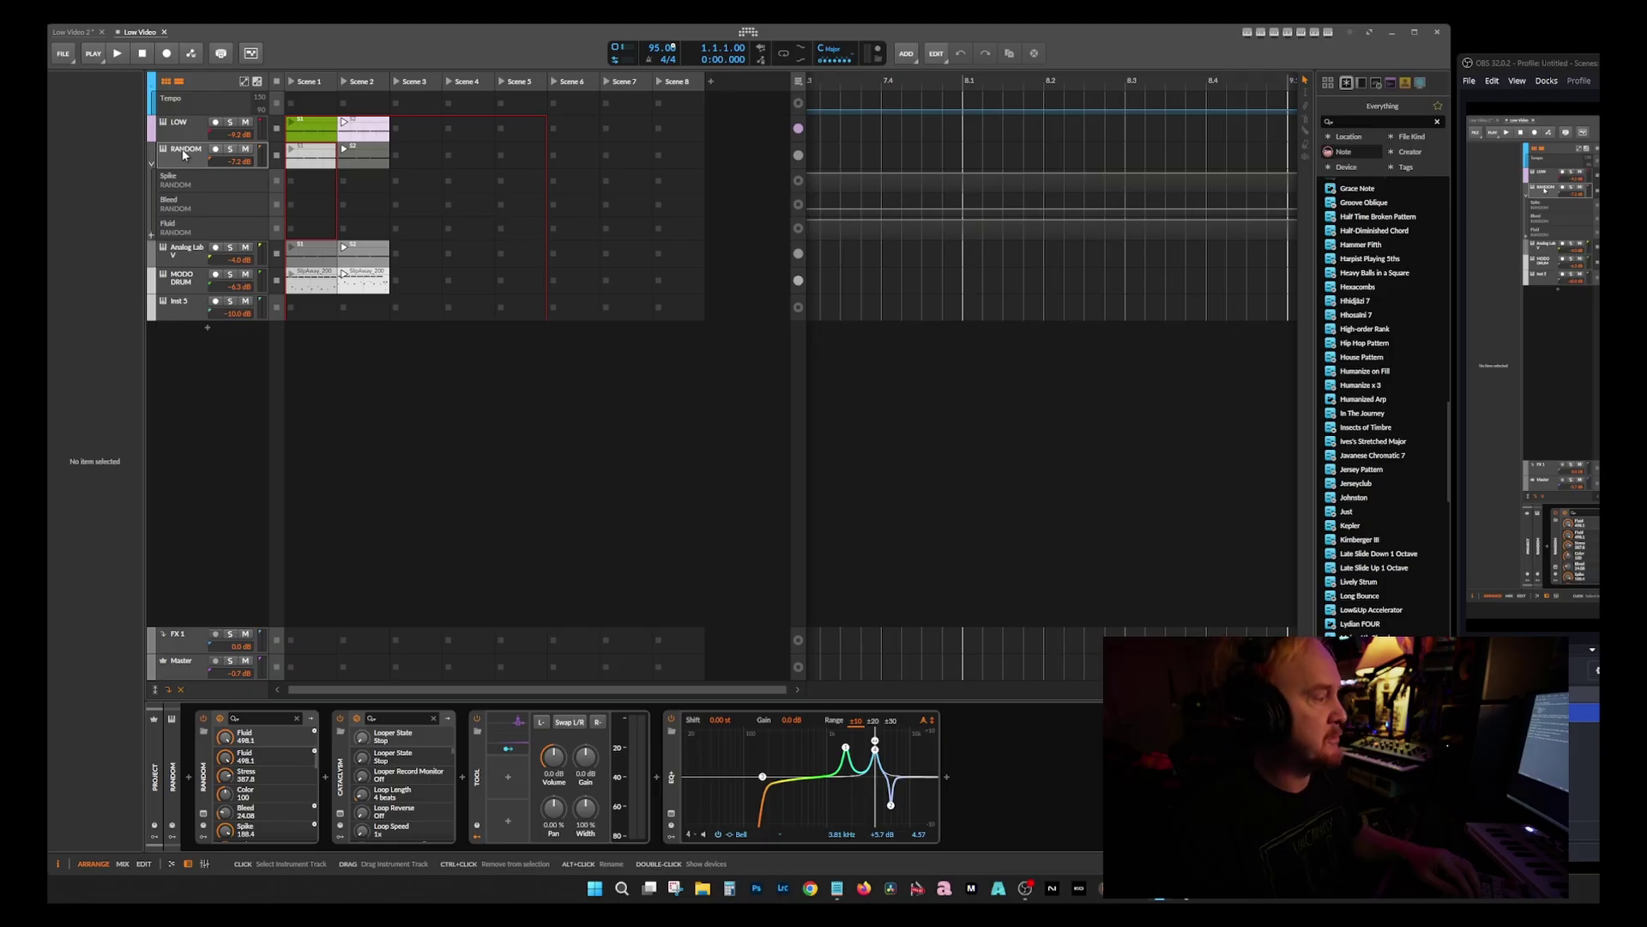
Step: Select the LOW track, then bring up the RANDOM track's Beatsurfing editor with preset Perc 06
key(Up)
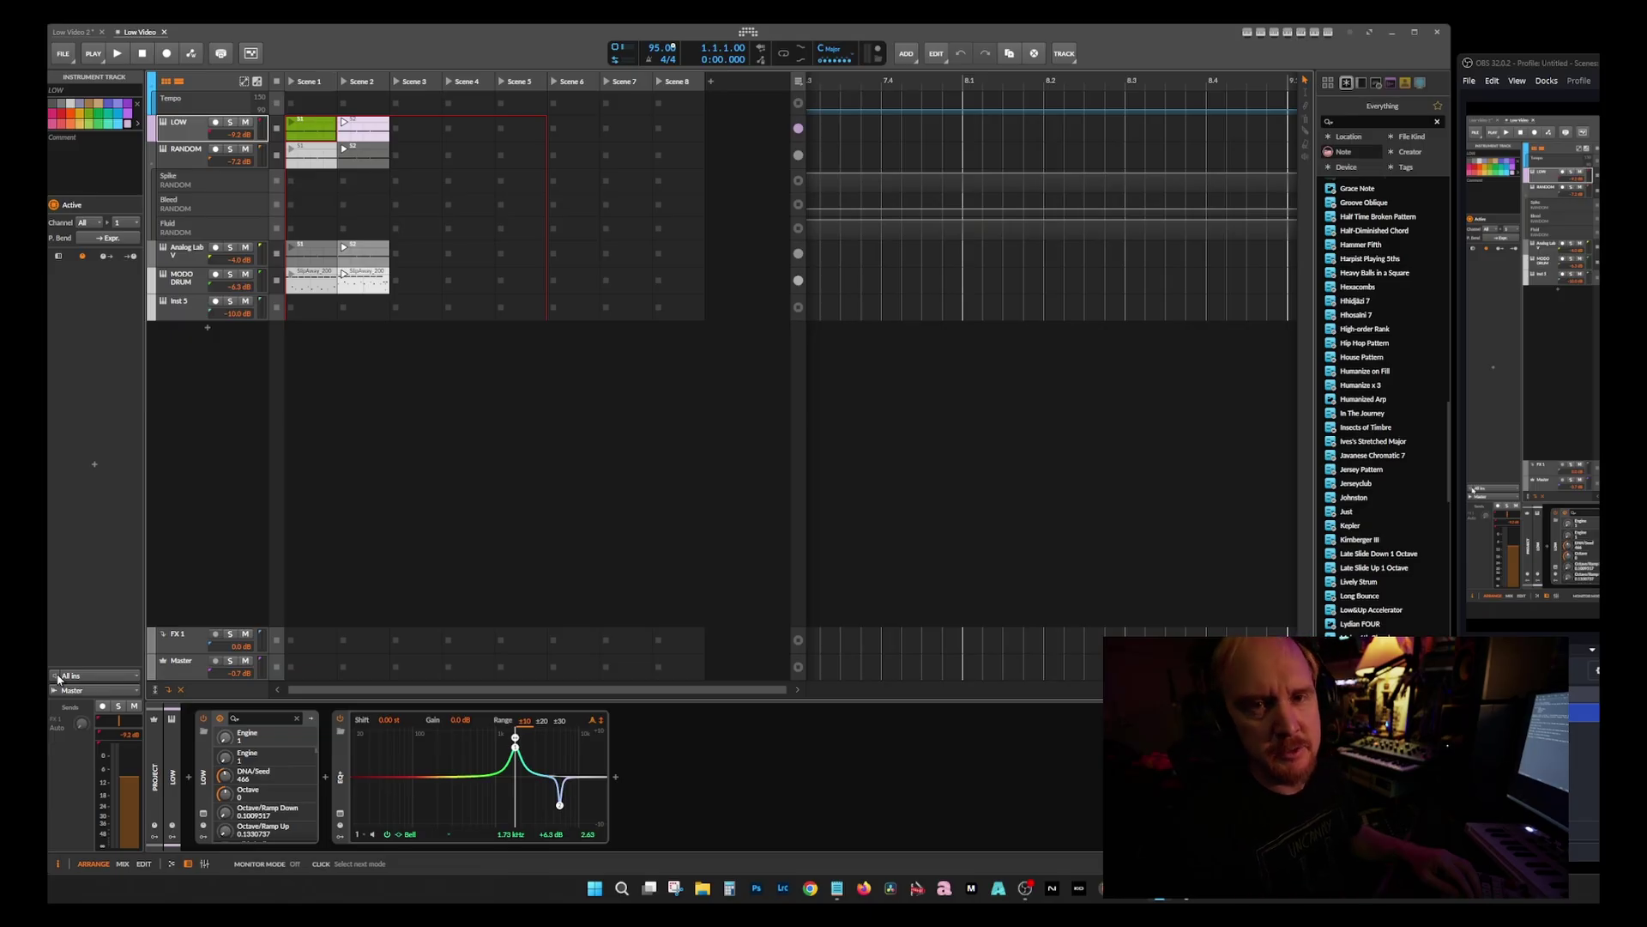
click(202, 160)
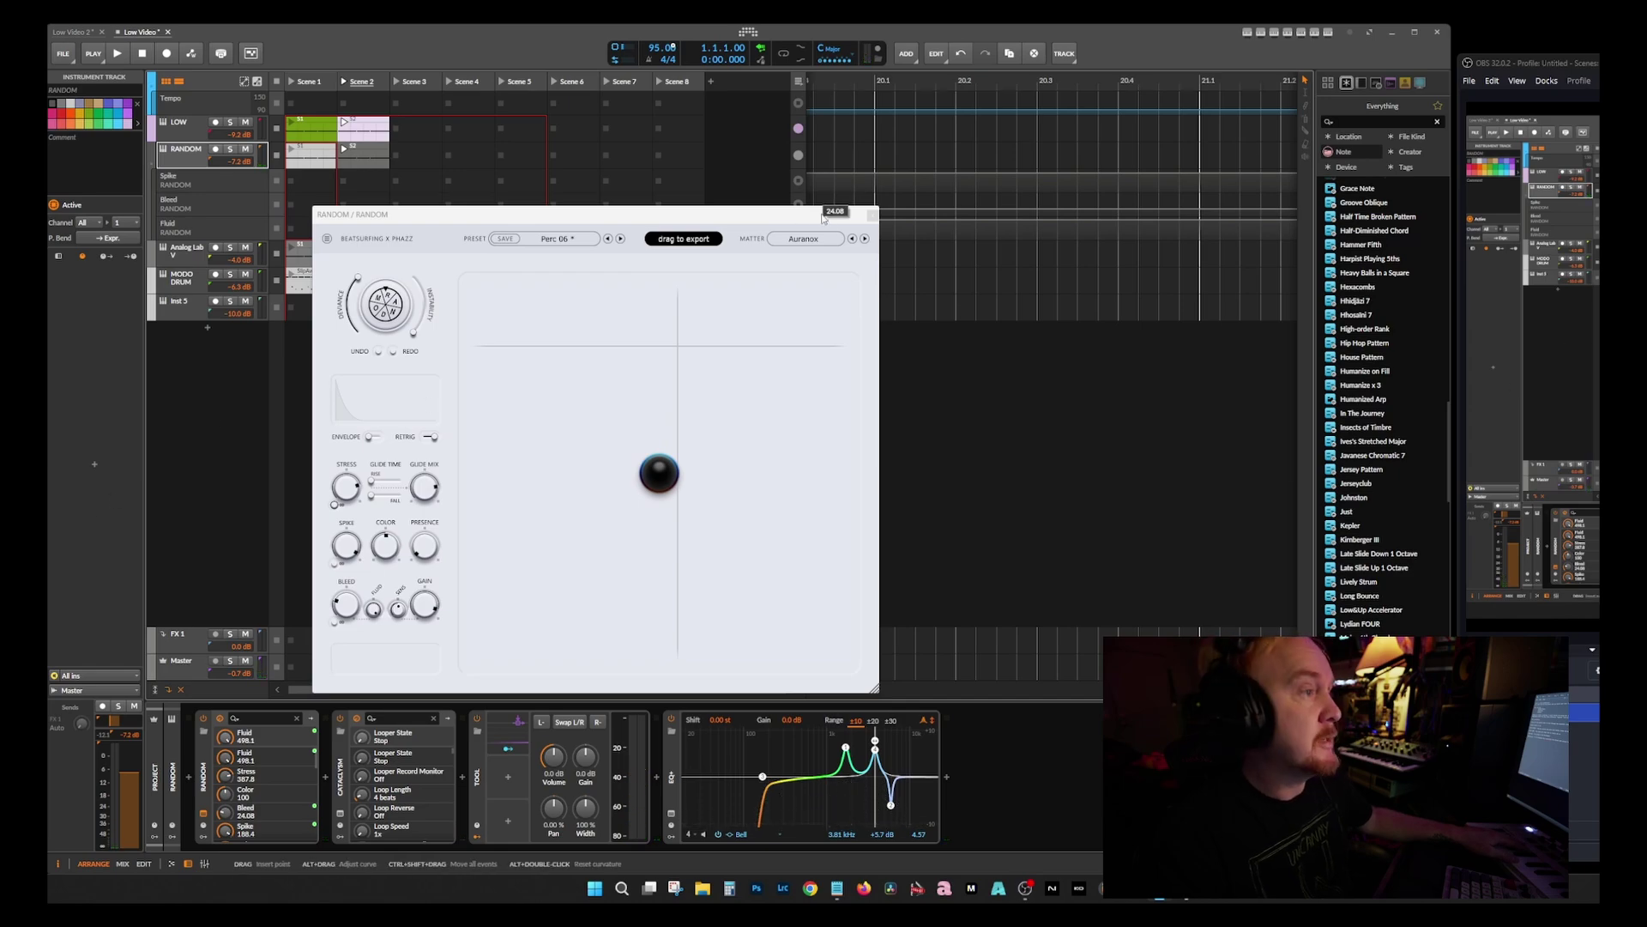
Step: Move the RANDOM window aside, toggle Cataclysm, and step through LOW, Analog Lab V and MODO DRUM tracks
drag(714, 221, 1004, 148)
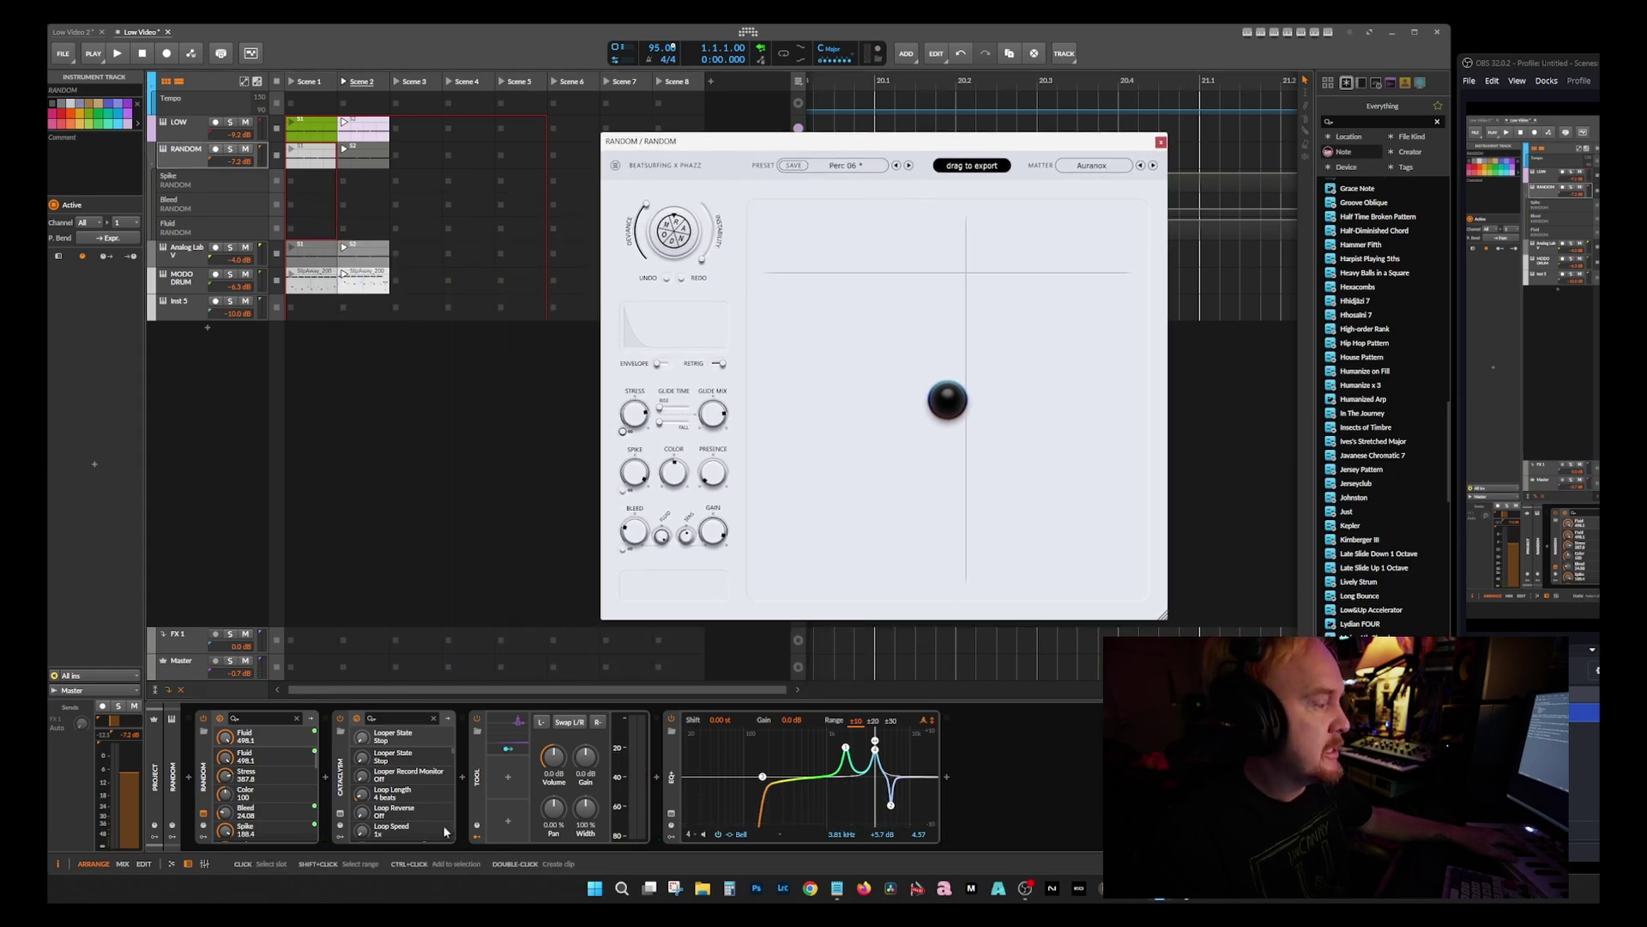
click(340, 813)
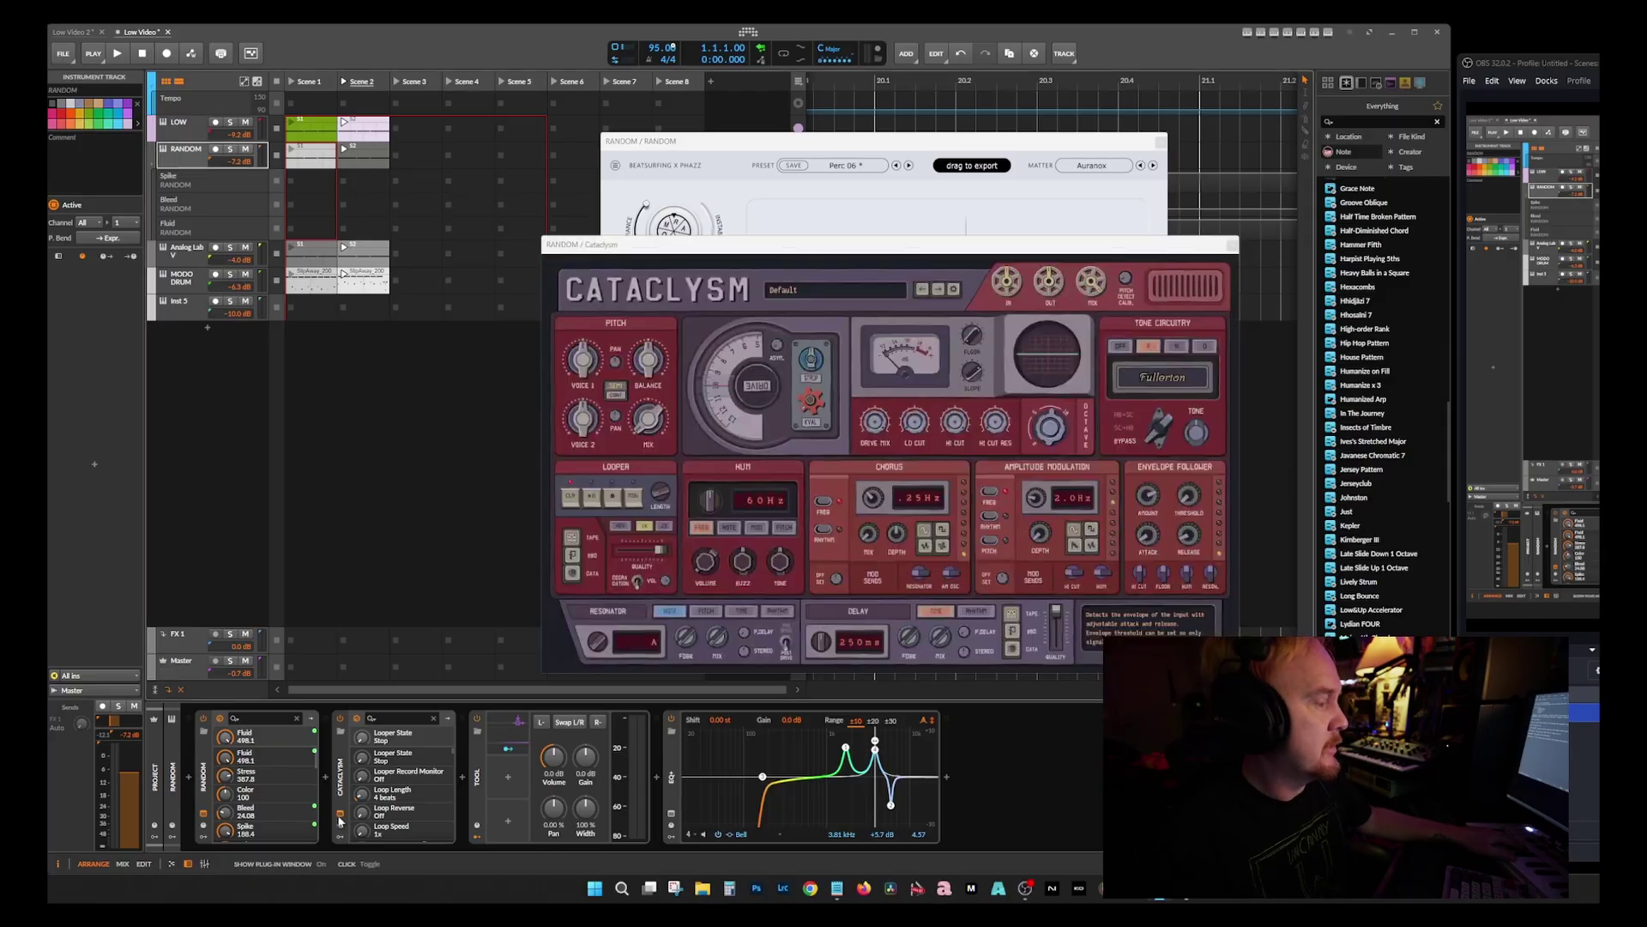
click(178, 125)
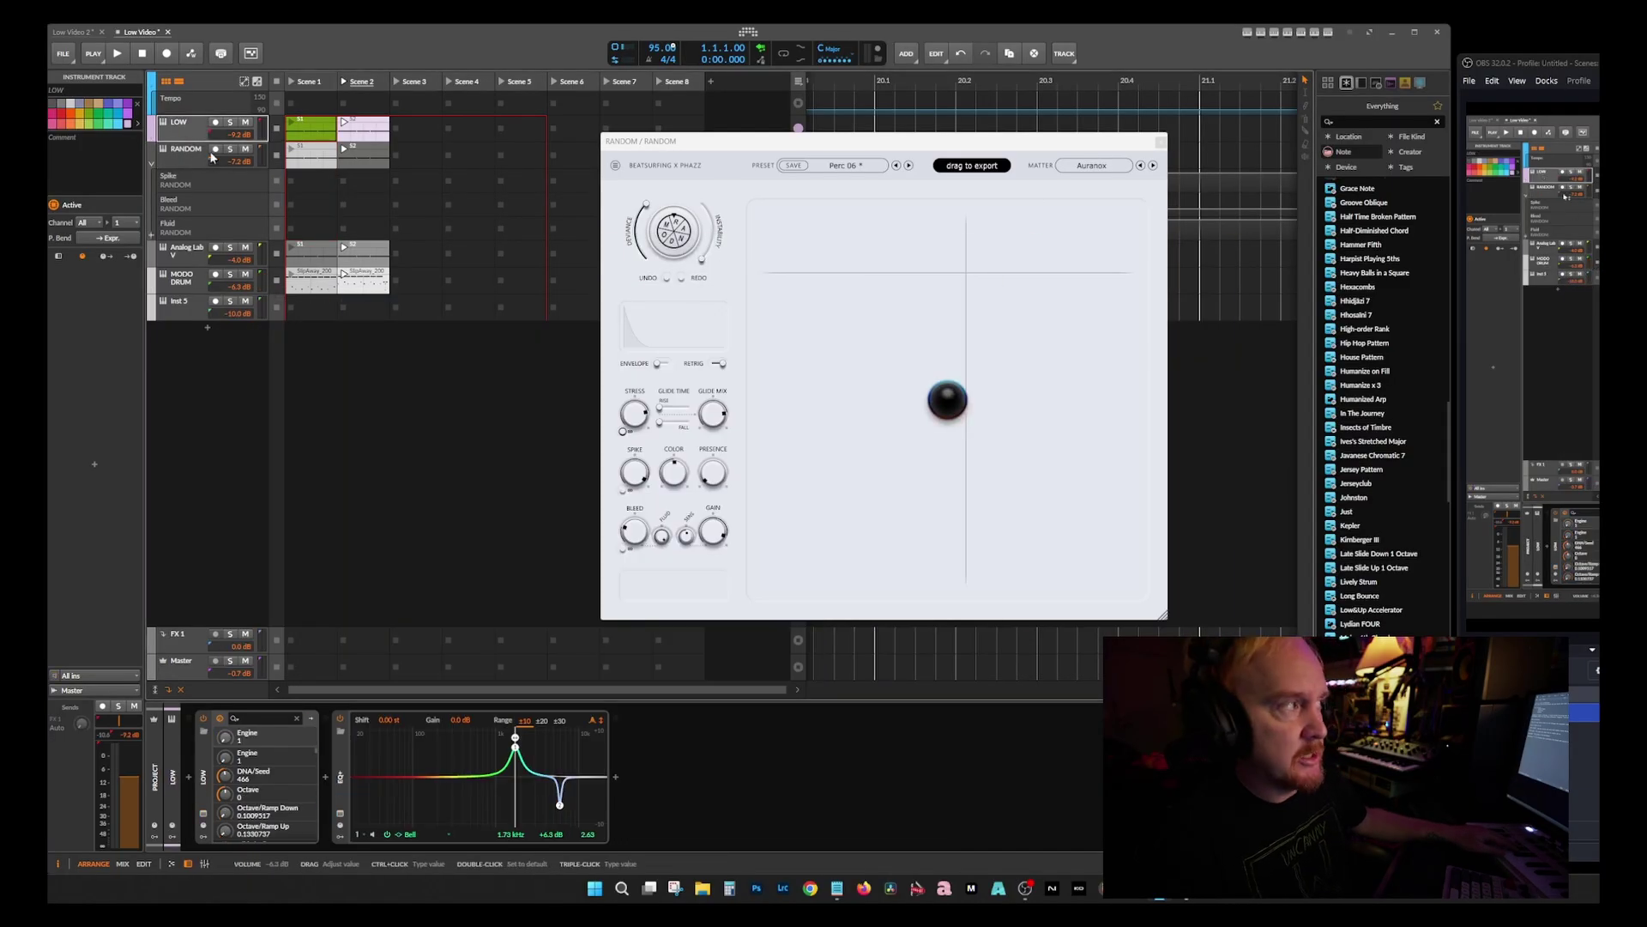
click(185, 252)
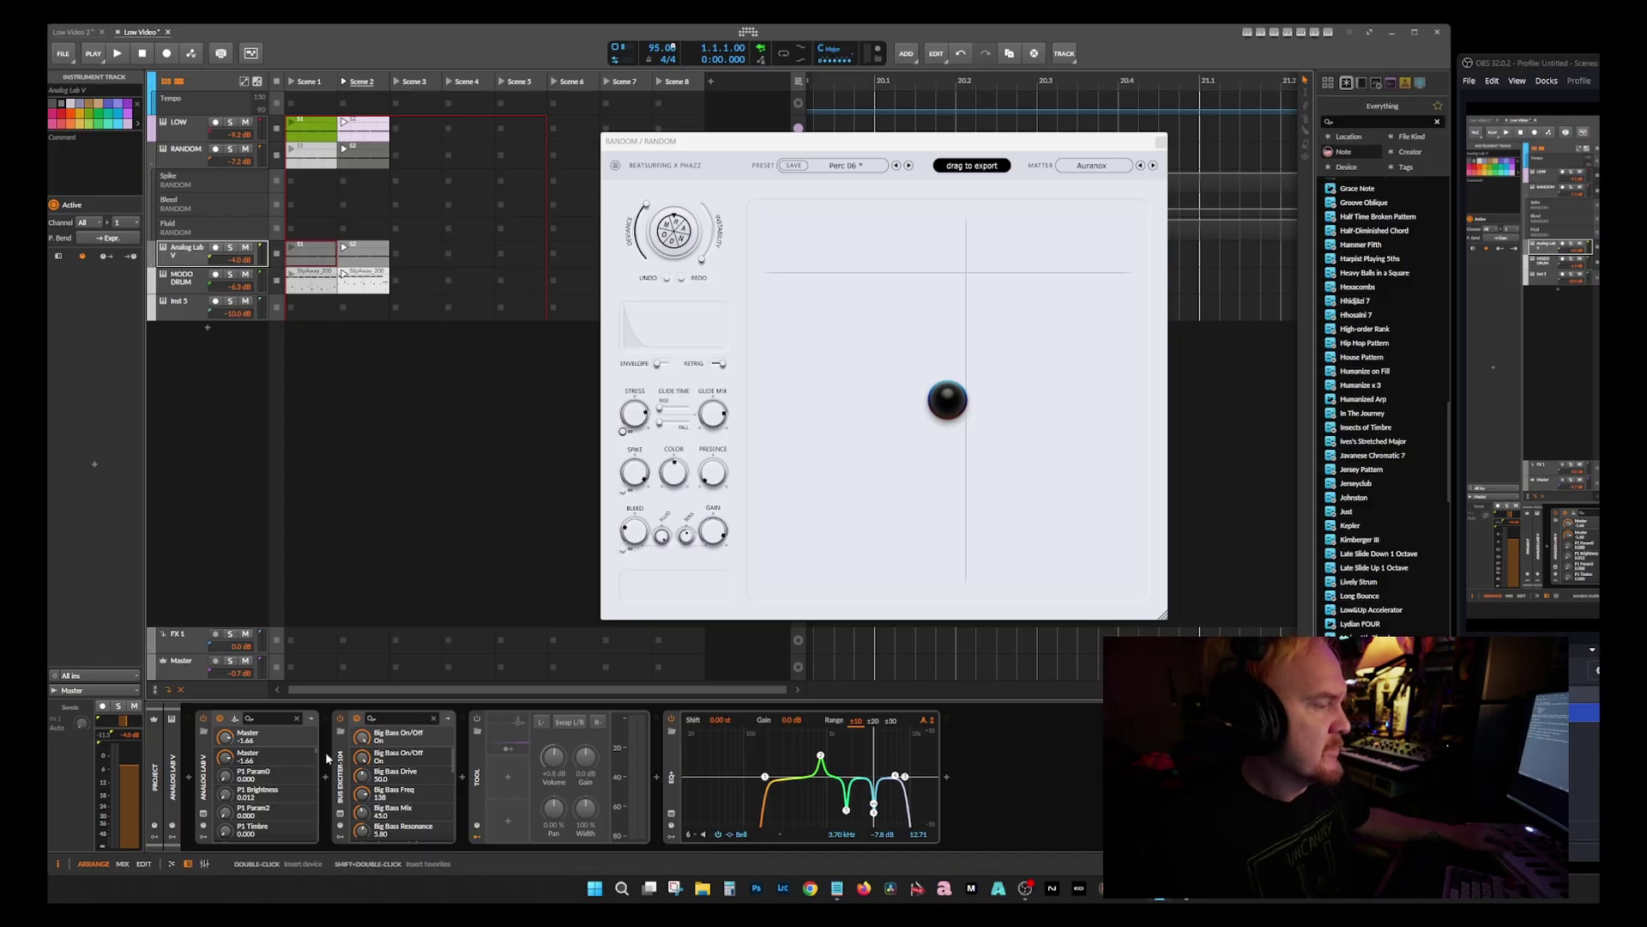
click(176, 287)
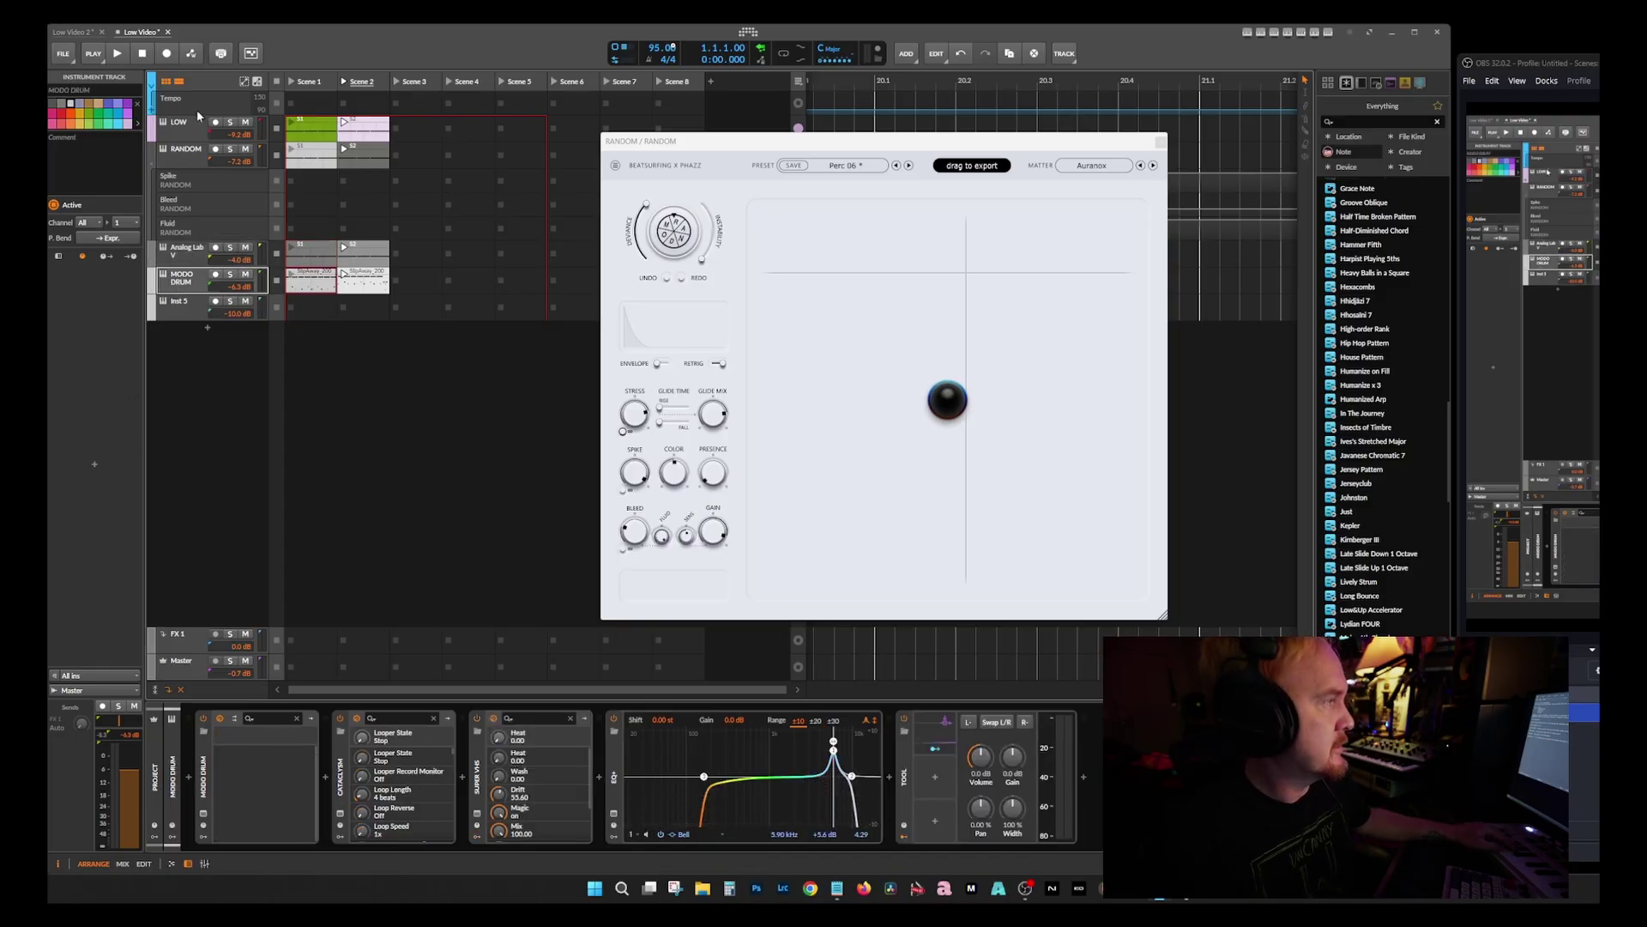
Step: Play Scene 1, close the RANDOM window, then switch to Scene 2 and back to Scene 1
click(292, 81)
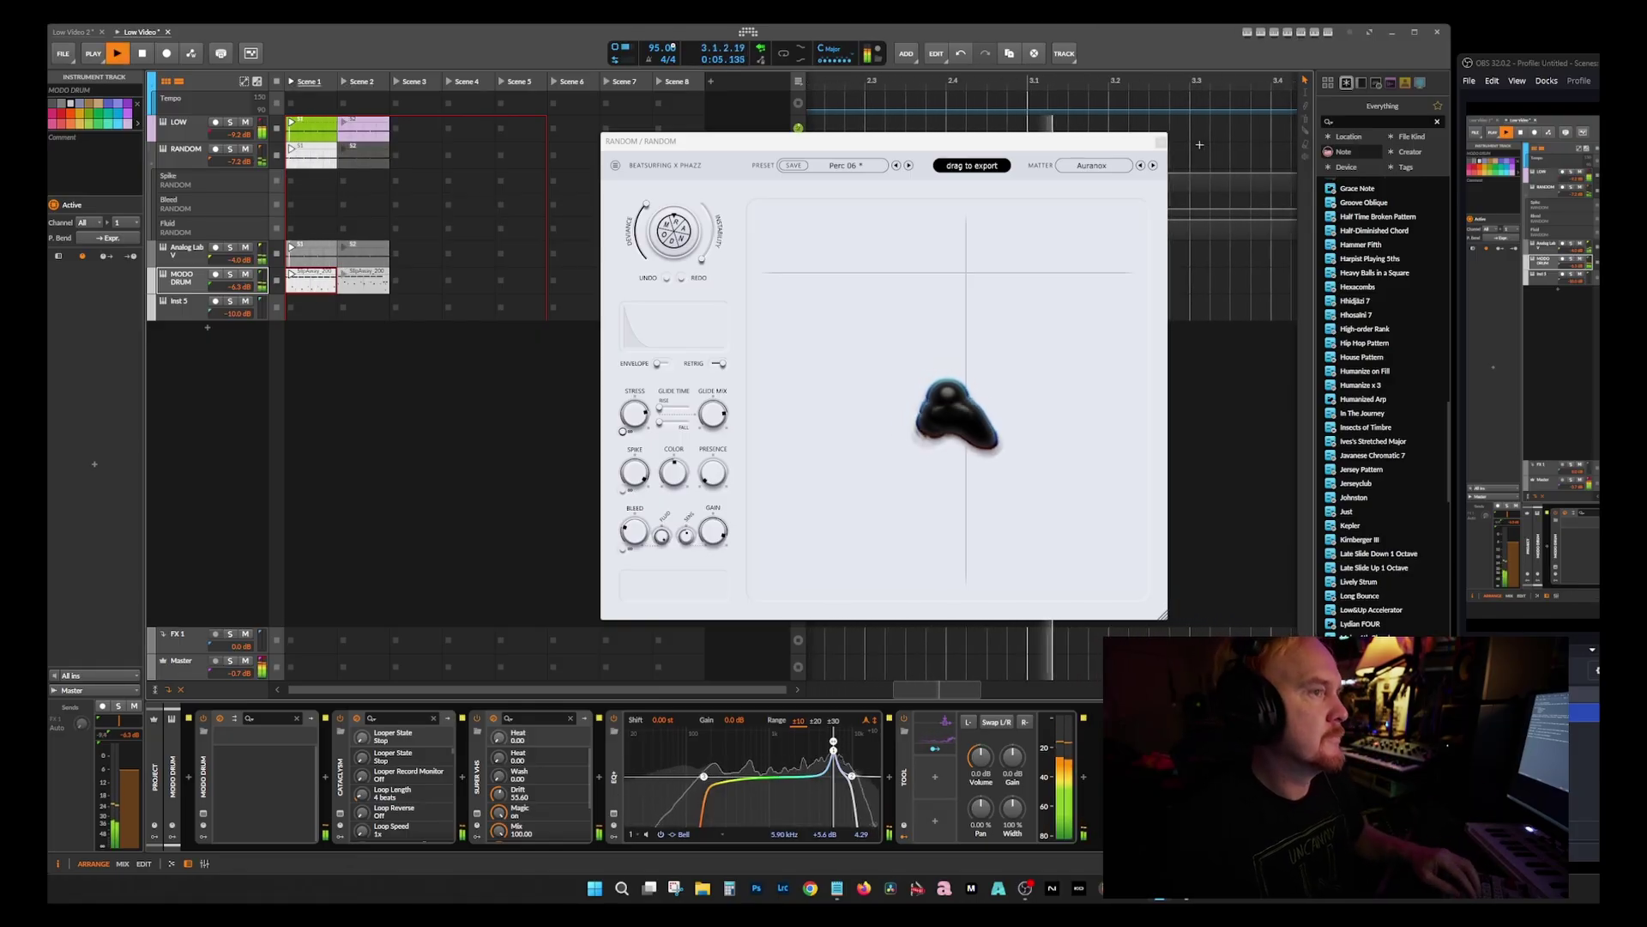
click(1161, 141)
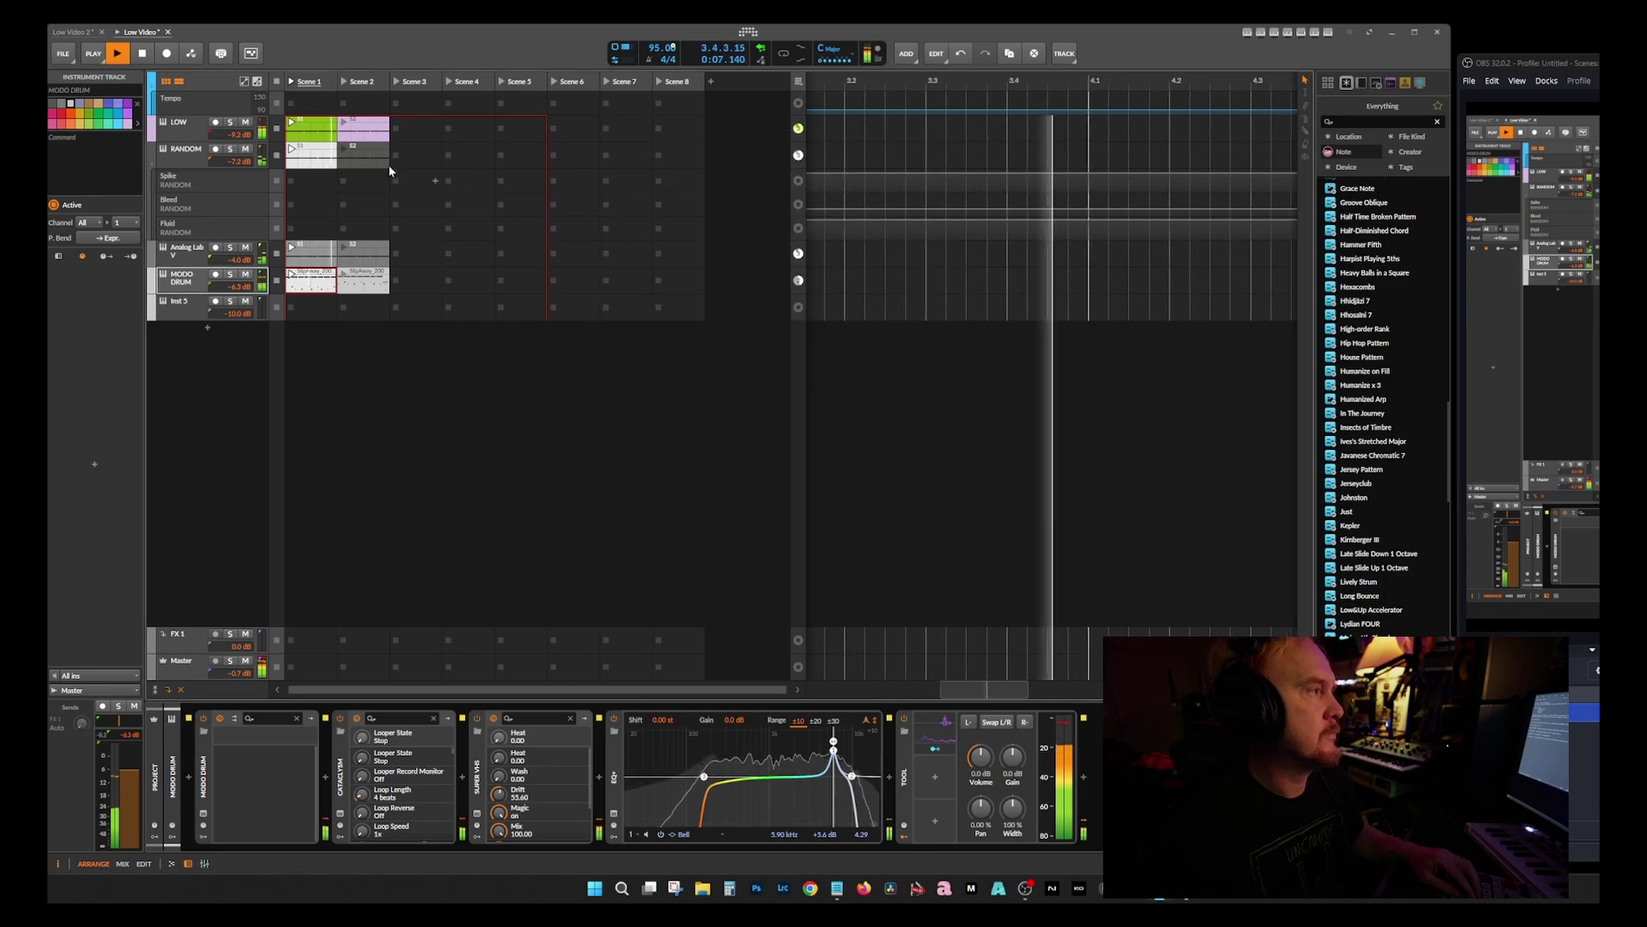
click(343, 81)
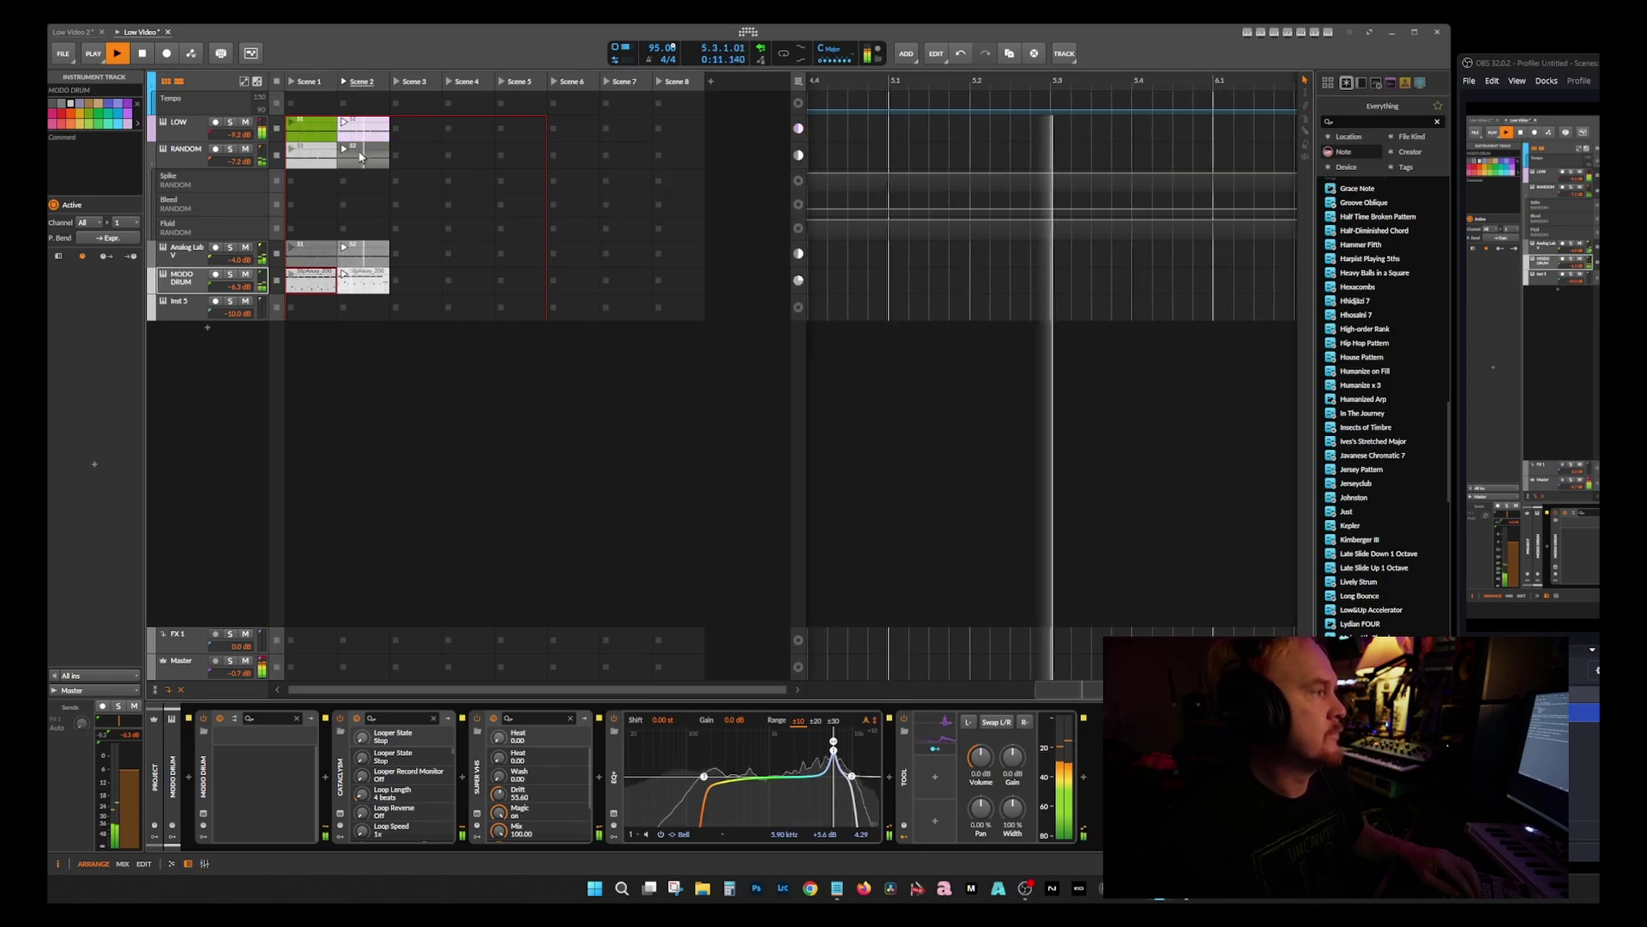
click(291, 82)
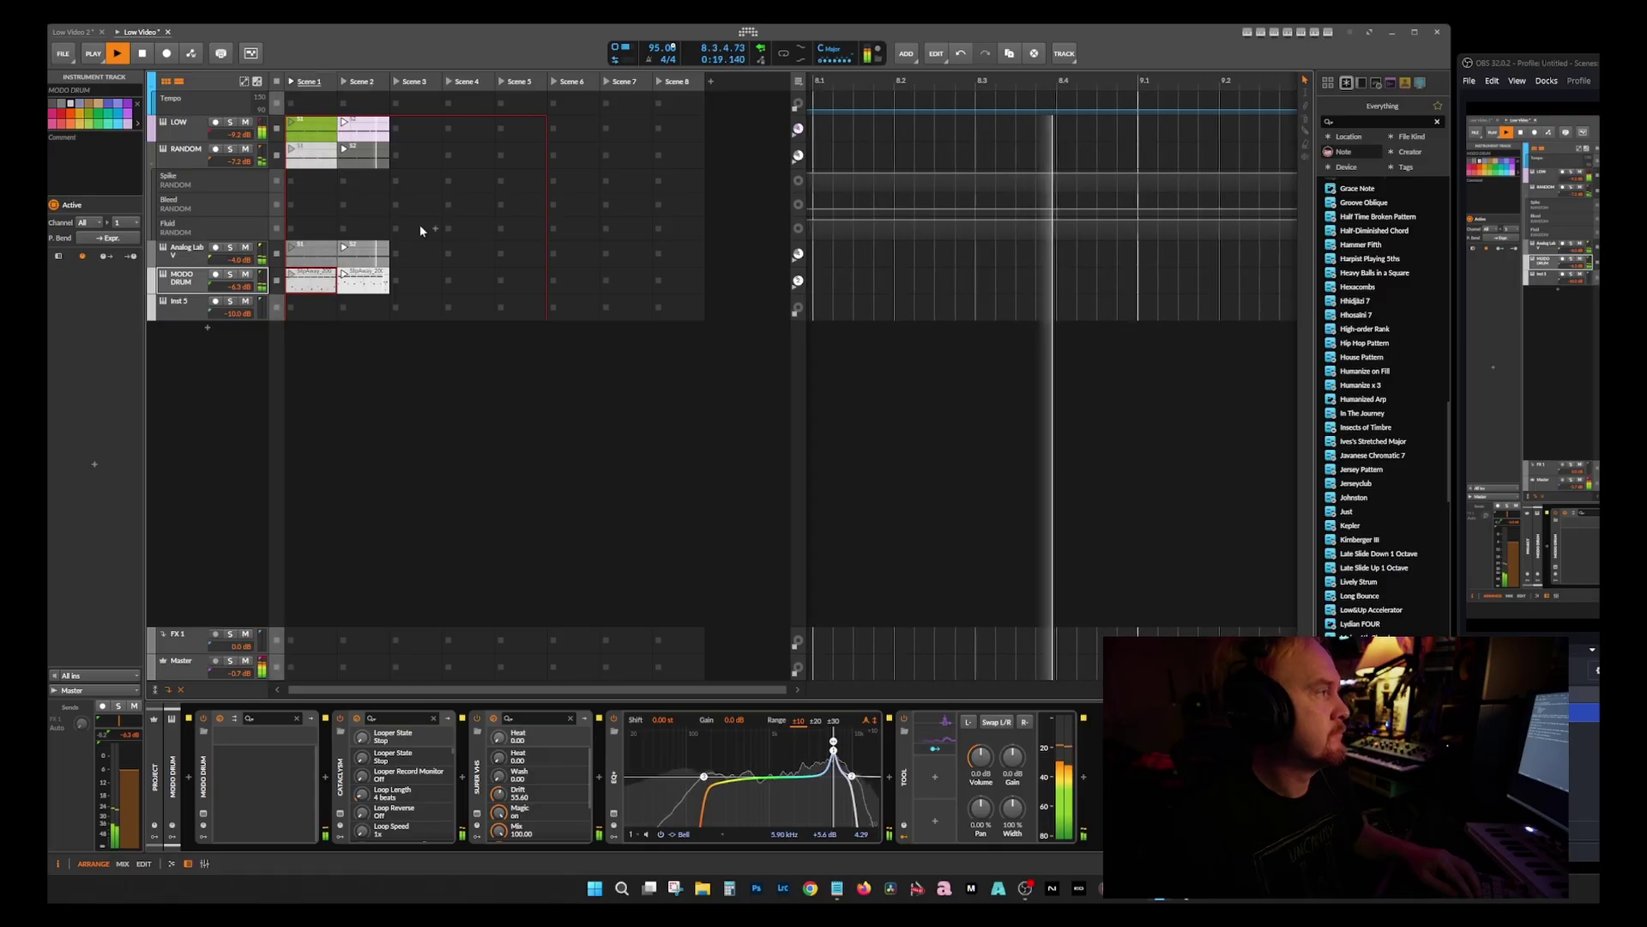
Step: Mute Analog Lab and RANDOM, toggle MODO DRUM off and on, then unmute RANDOM
click(246, 247)
click(247, 148)
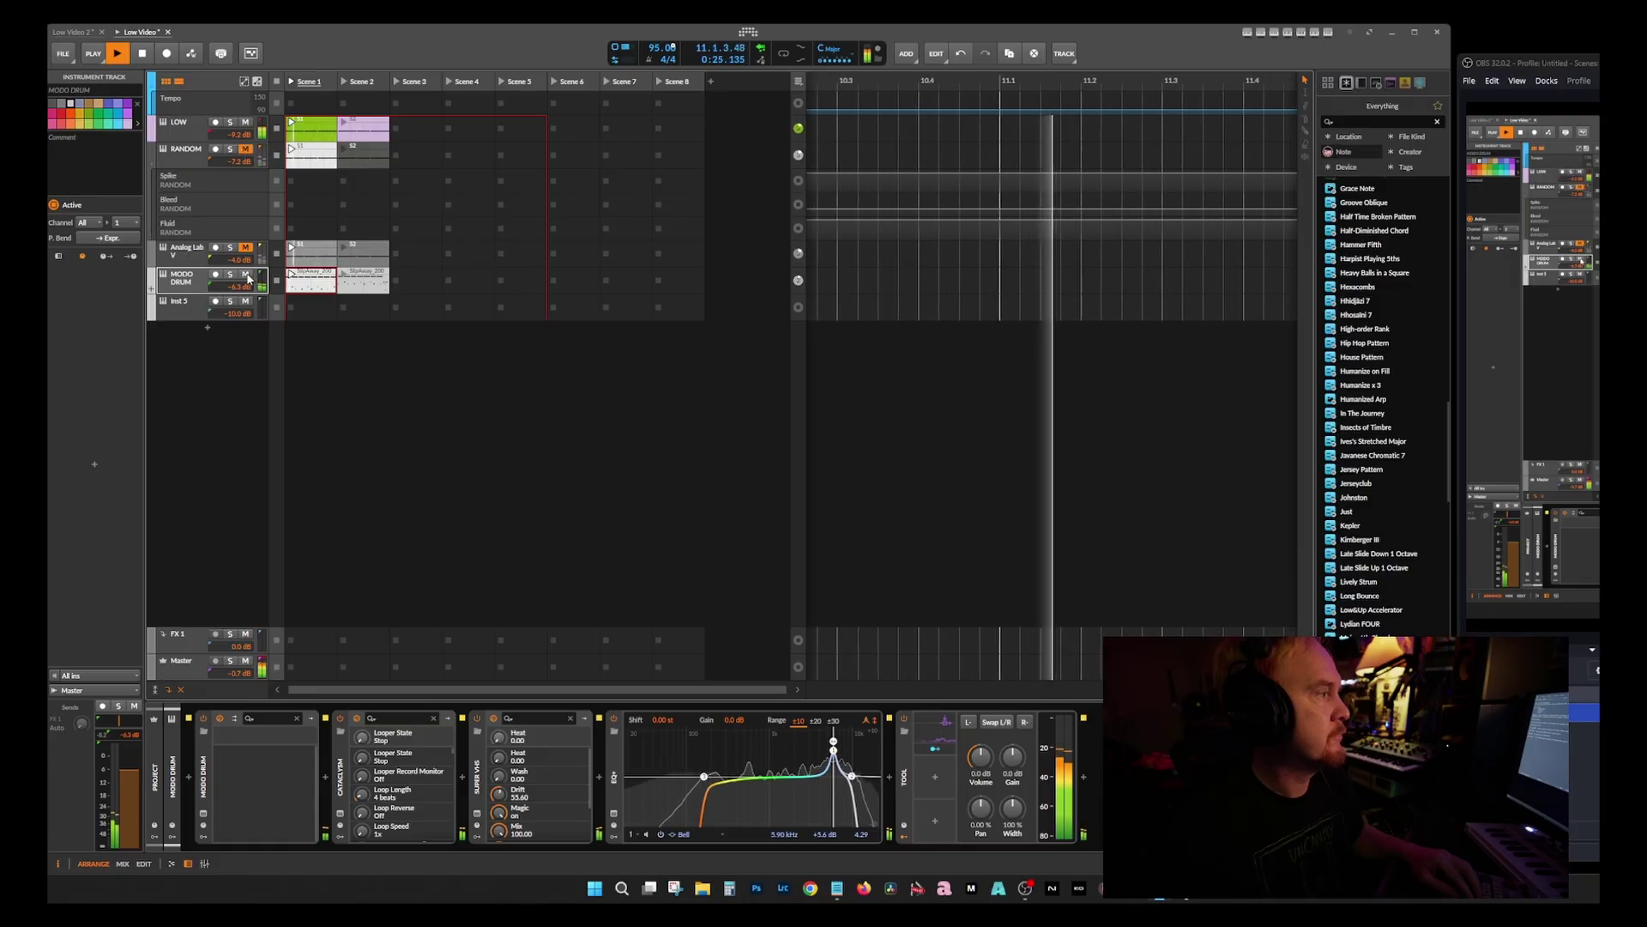
click(247, 276)
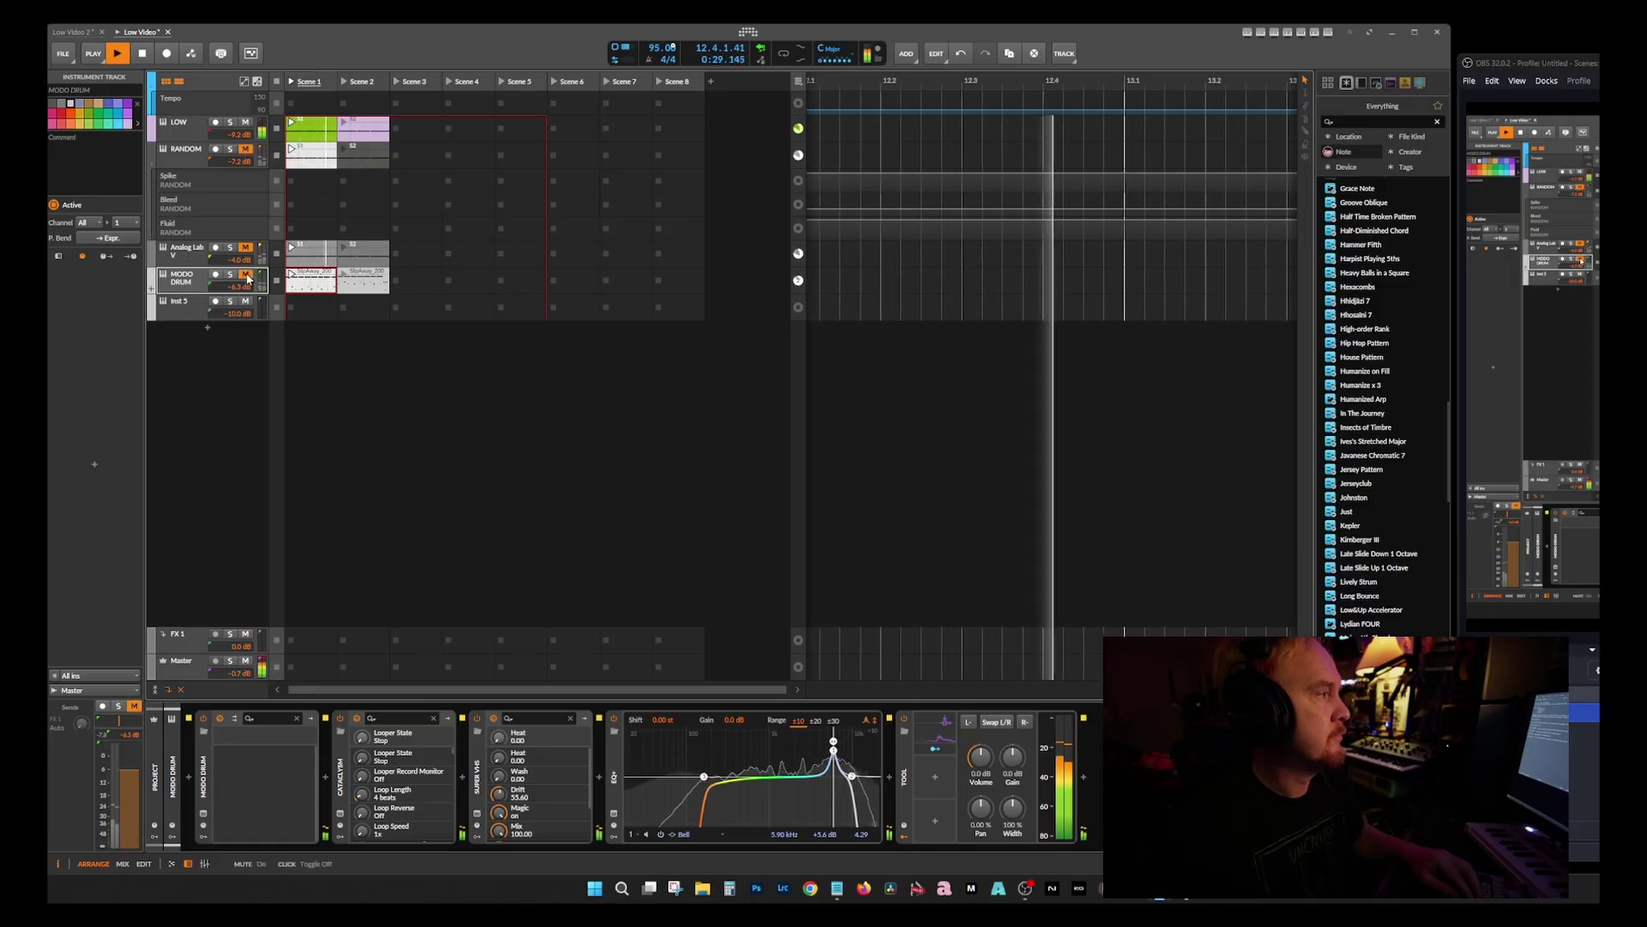
click(247, 275)
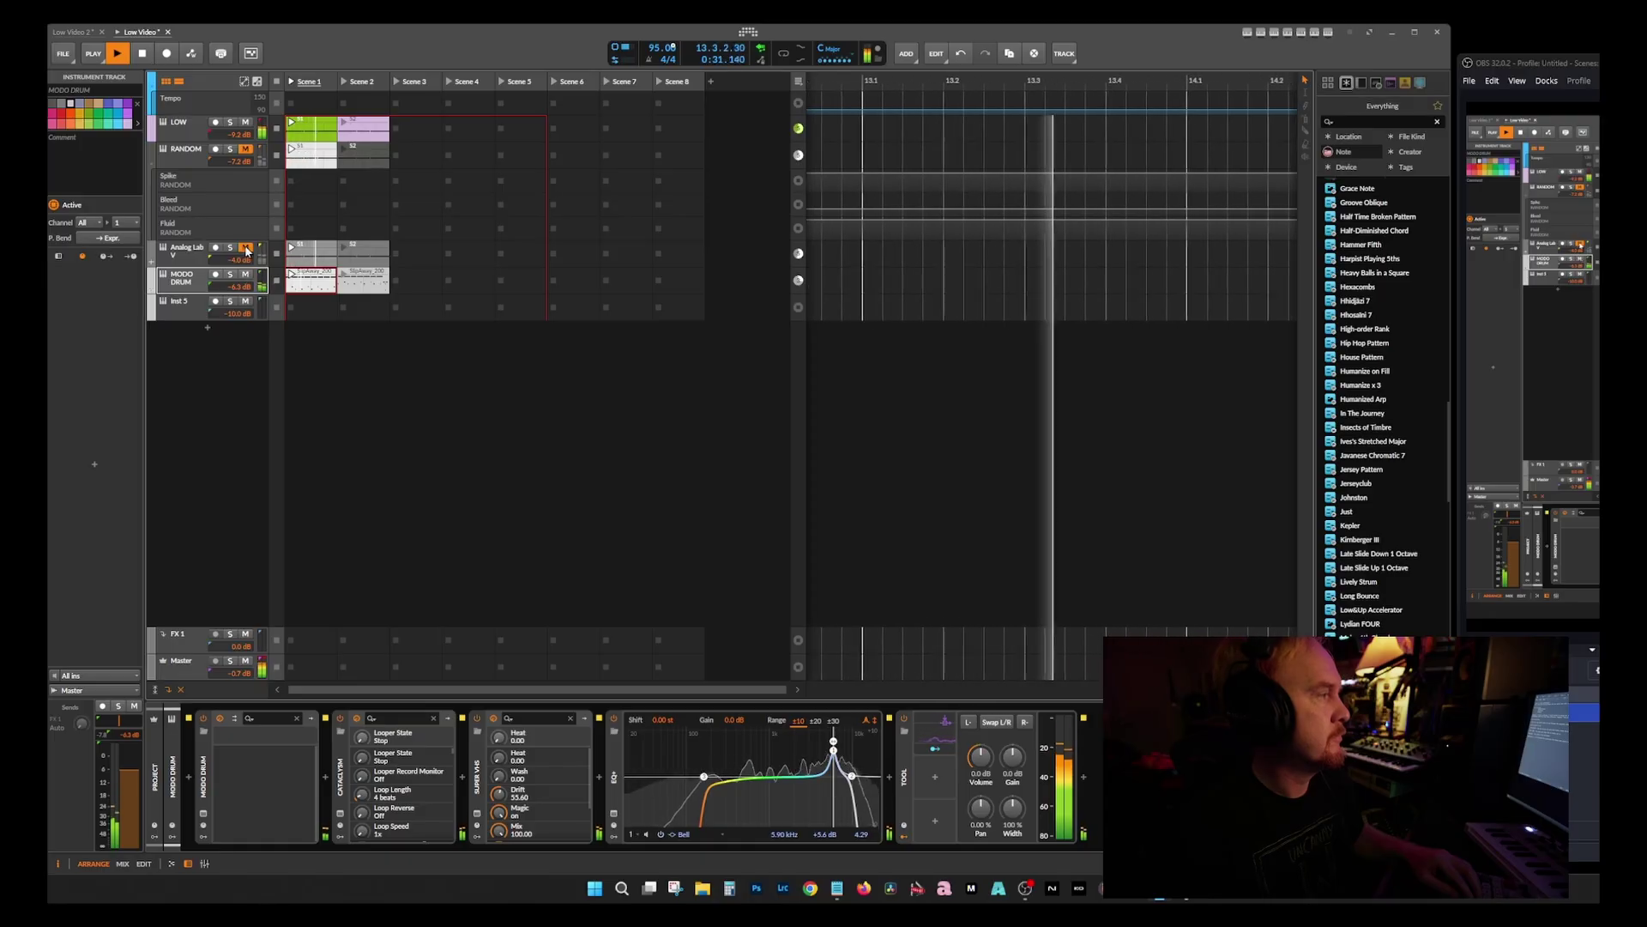
click(245, 149)
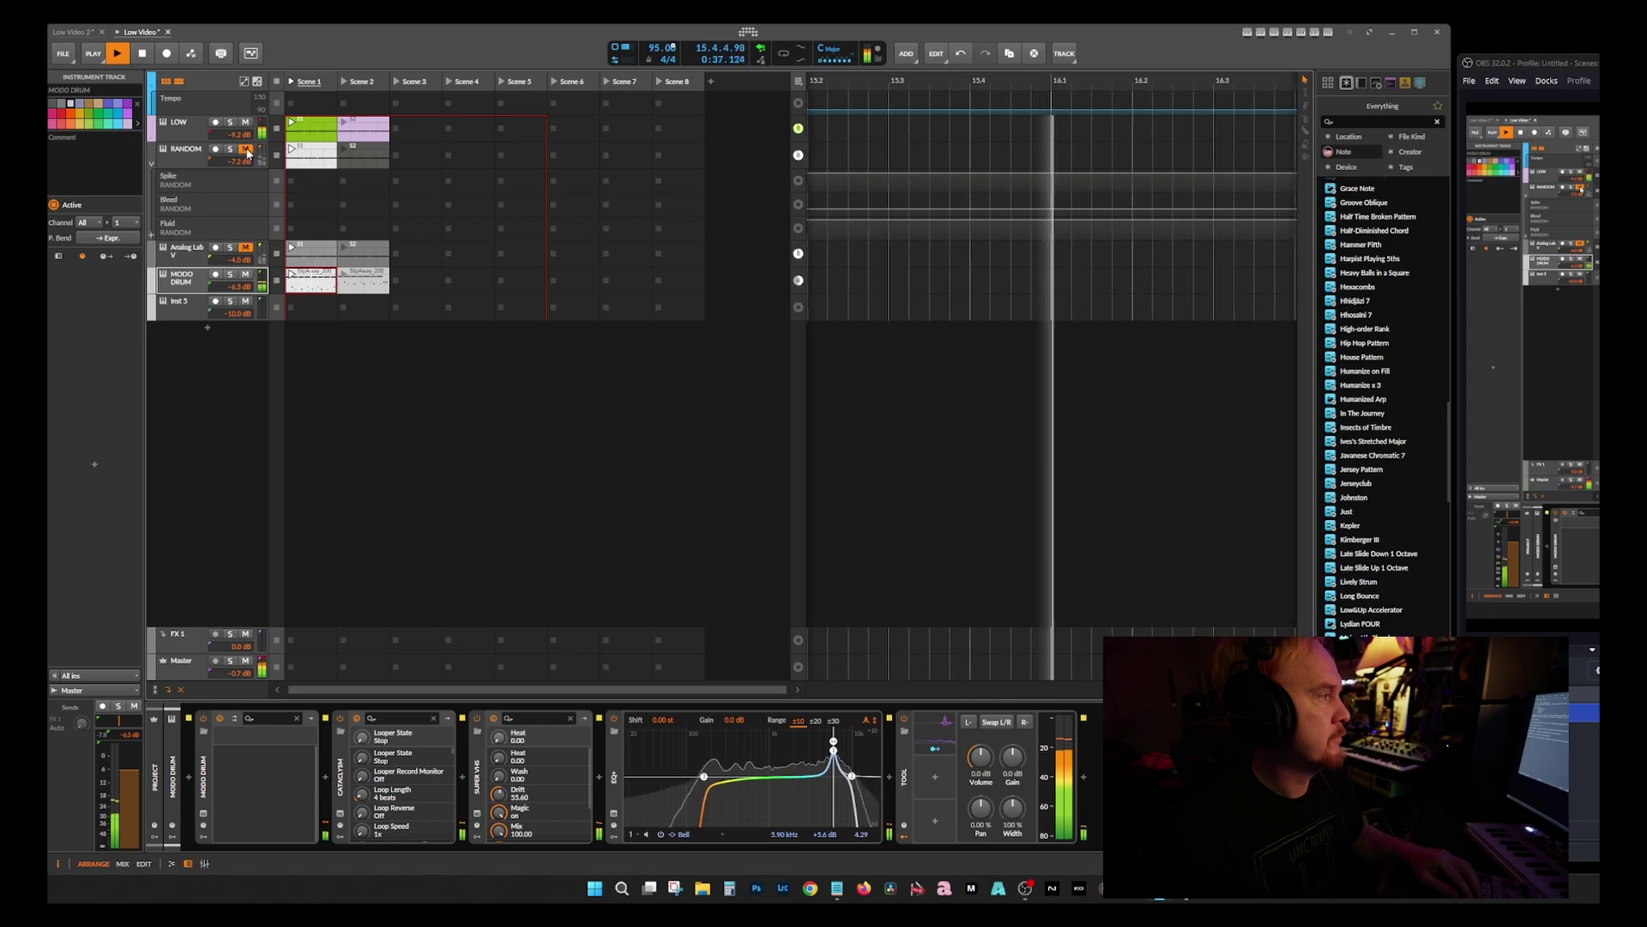
Step: Mute LOW and RANDOM, restore Analog Lab, RANDOM and LOW, then launch Scene 2
click(245, 123)
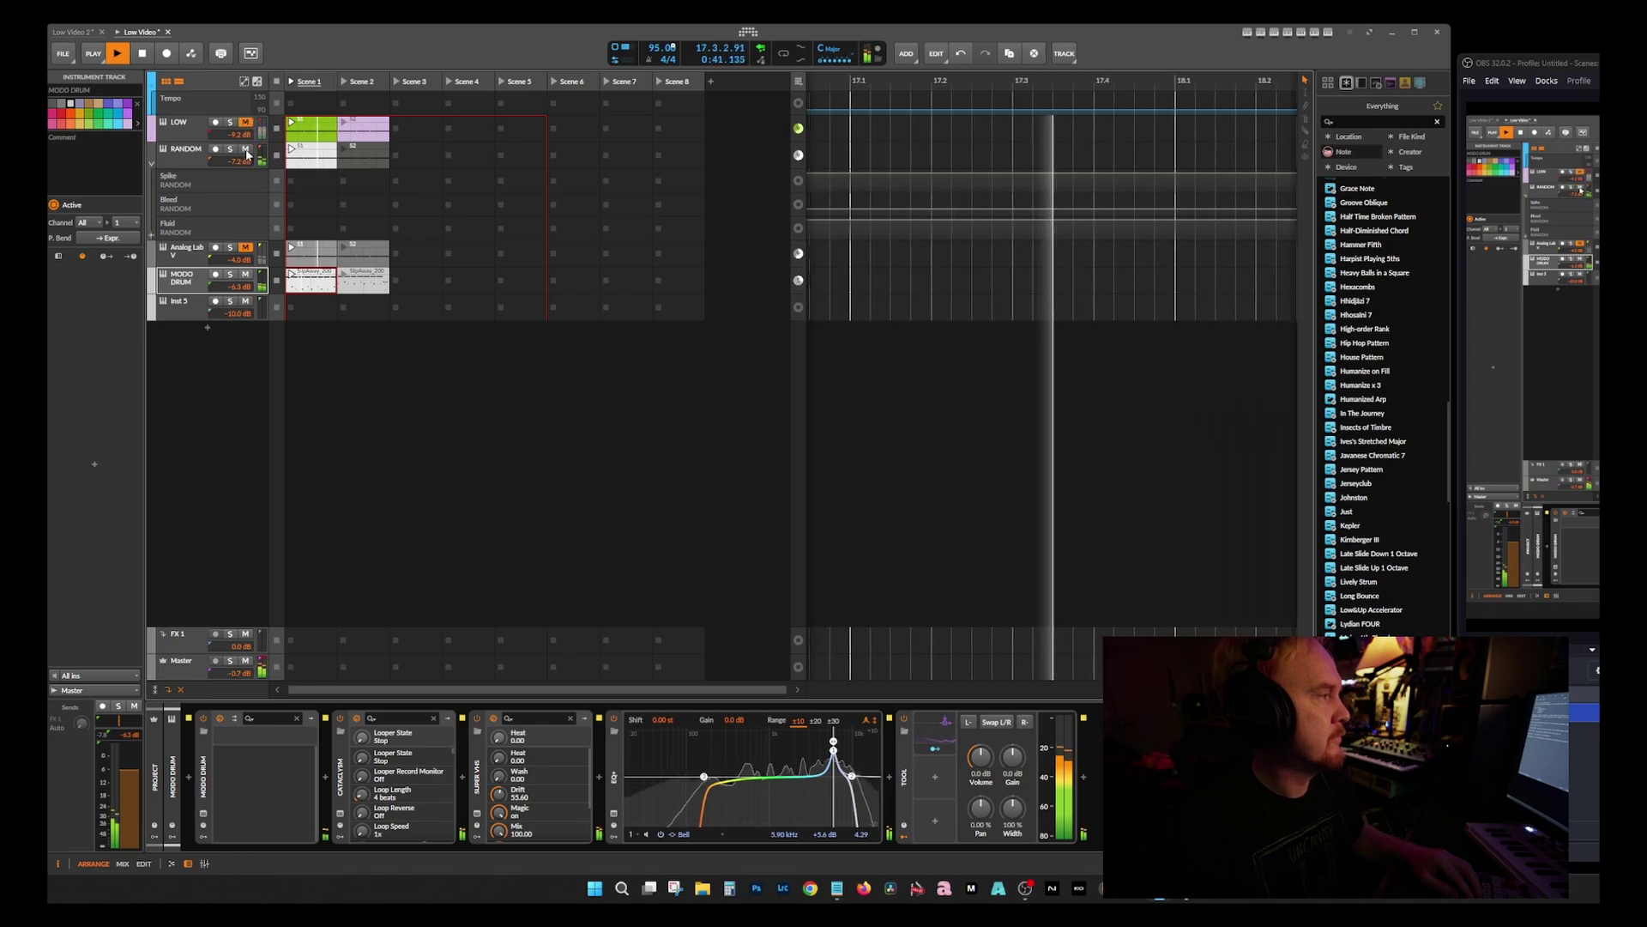
click(247, 151)
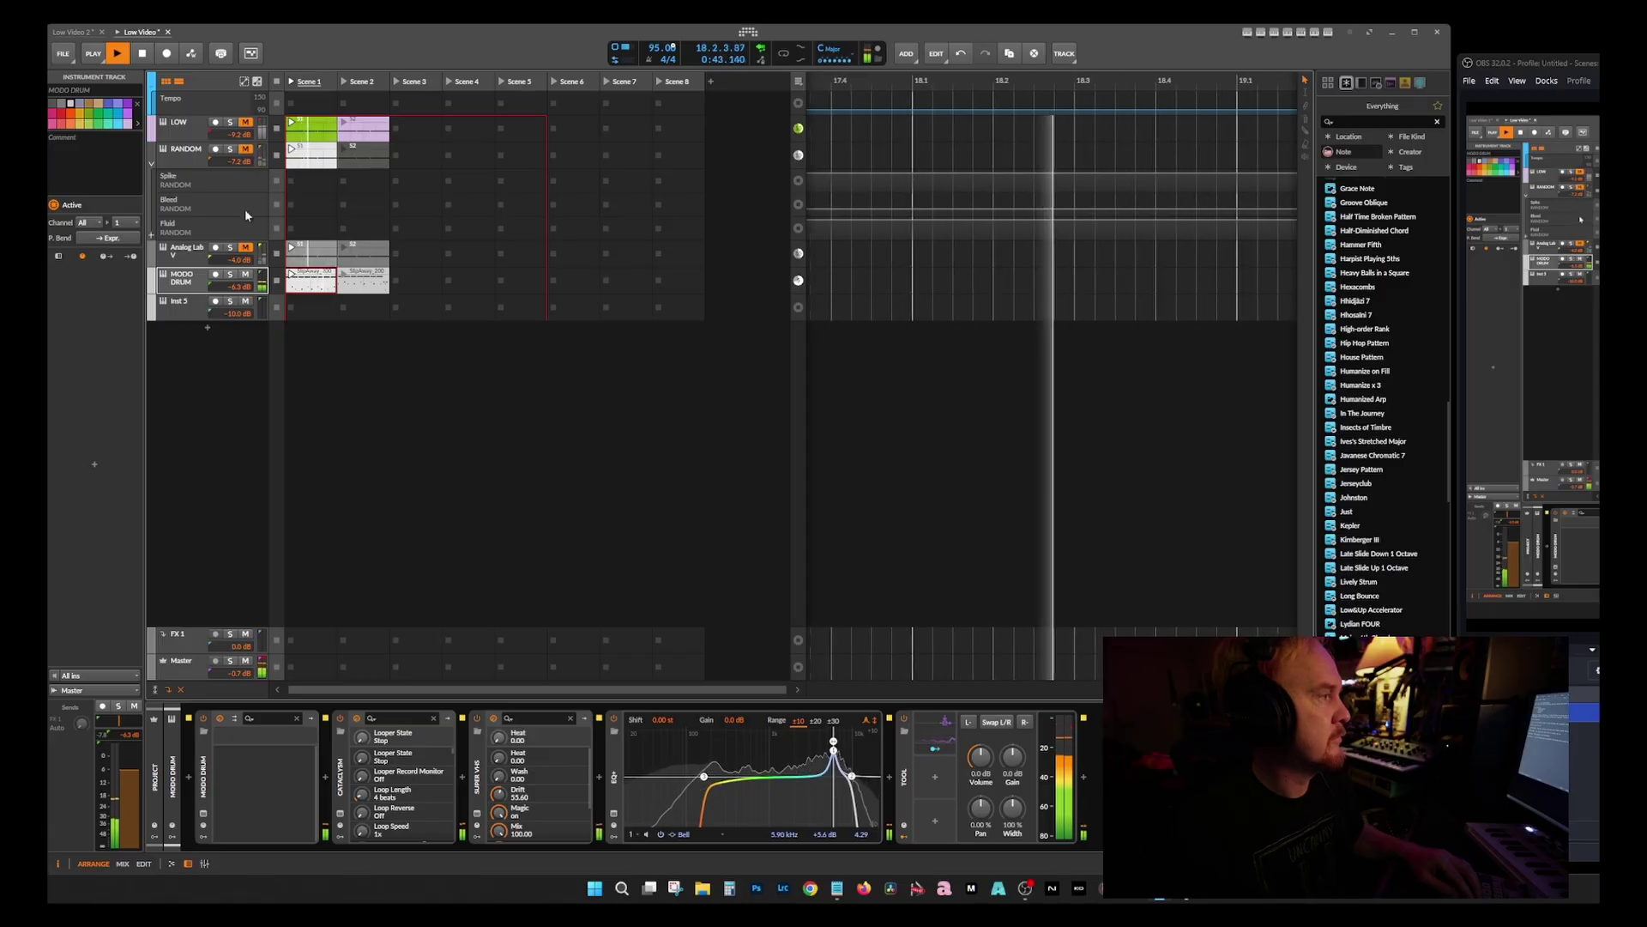
click(246, 248)
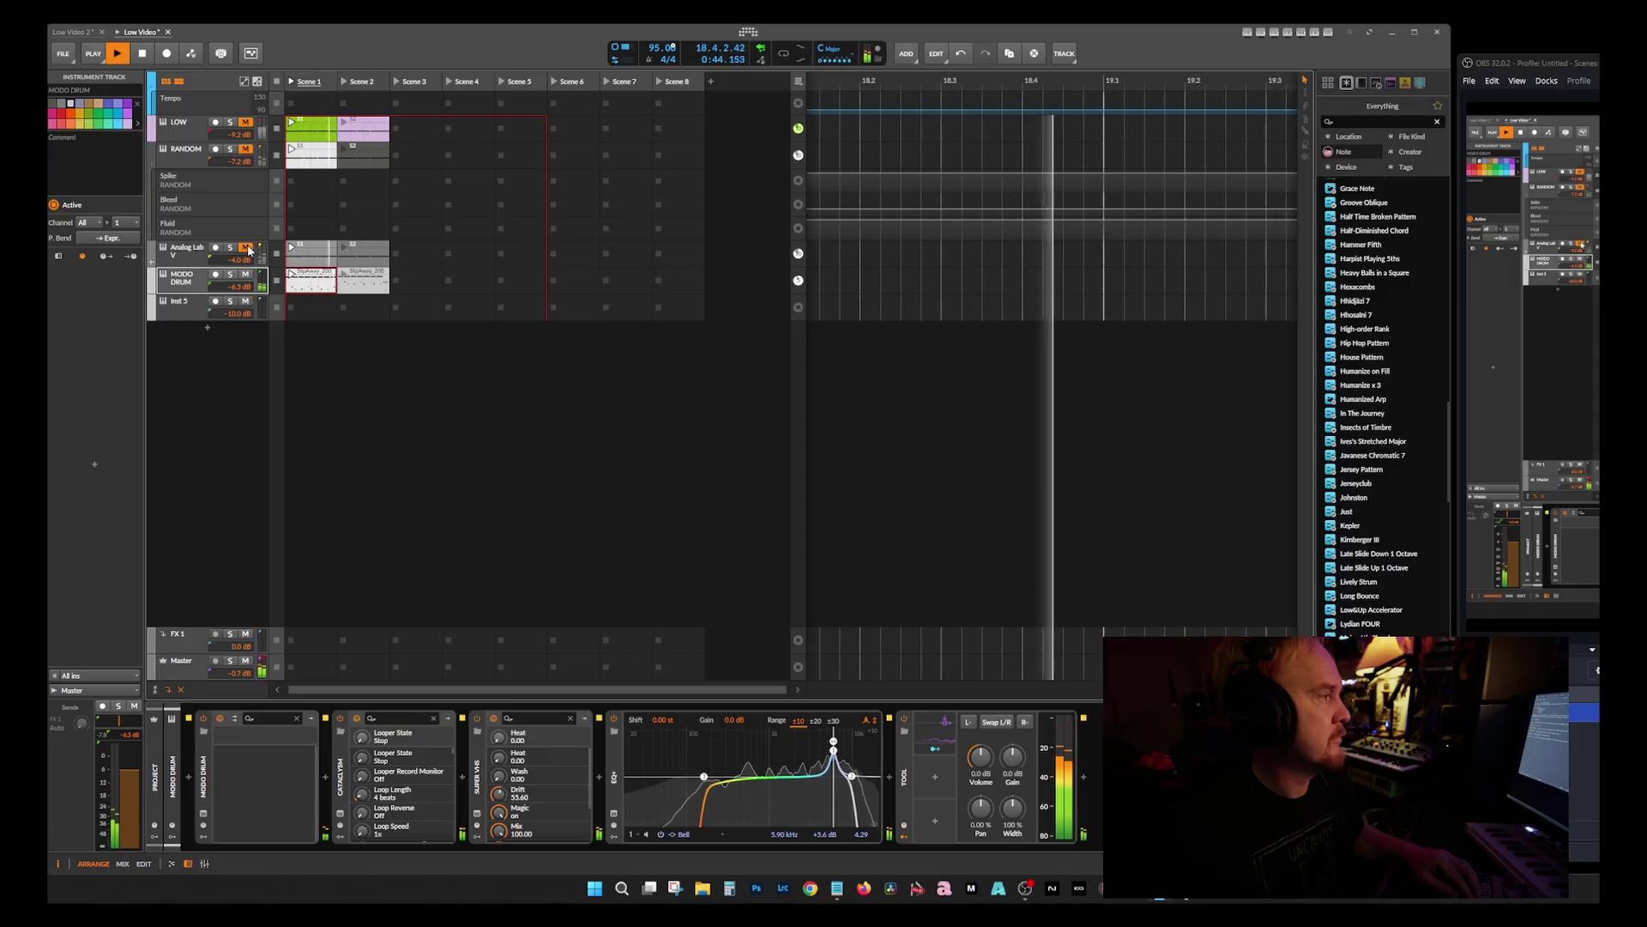
click(246, 149)
click(245, 125)
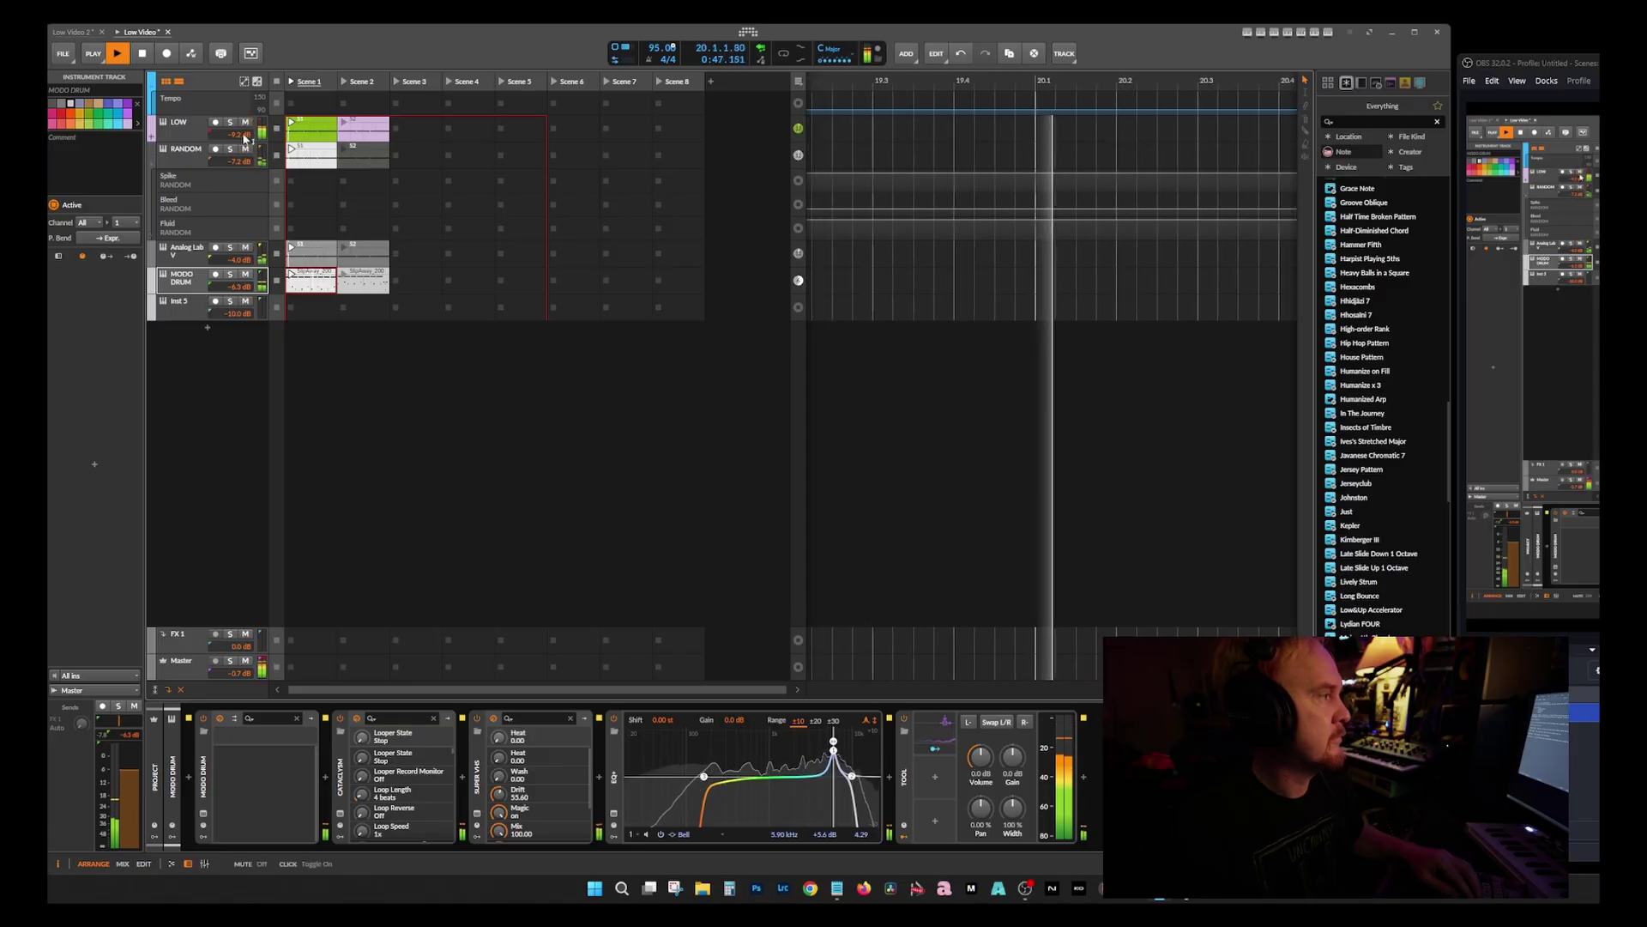
click(343, 82)
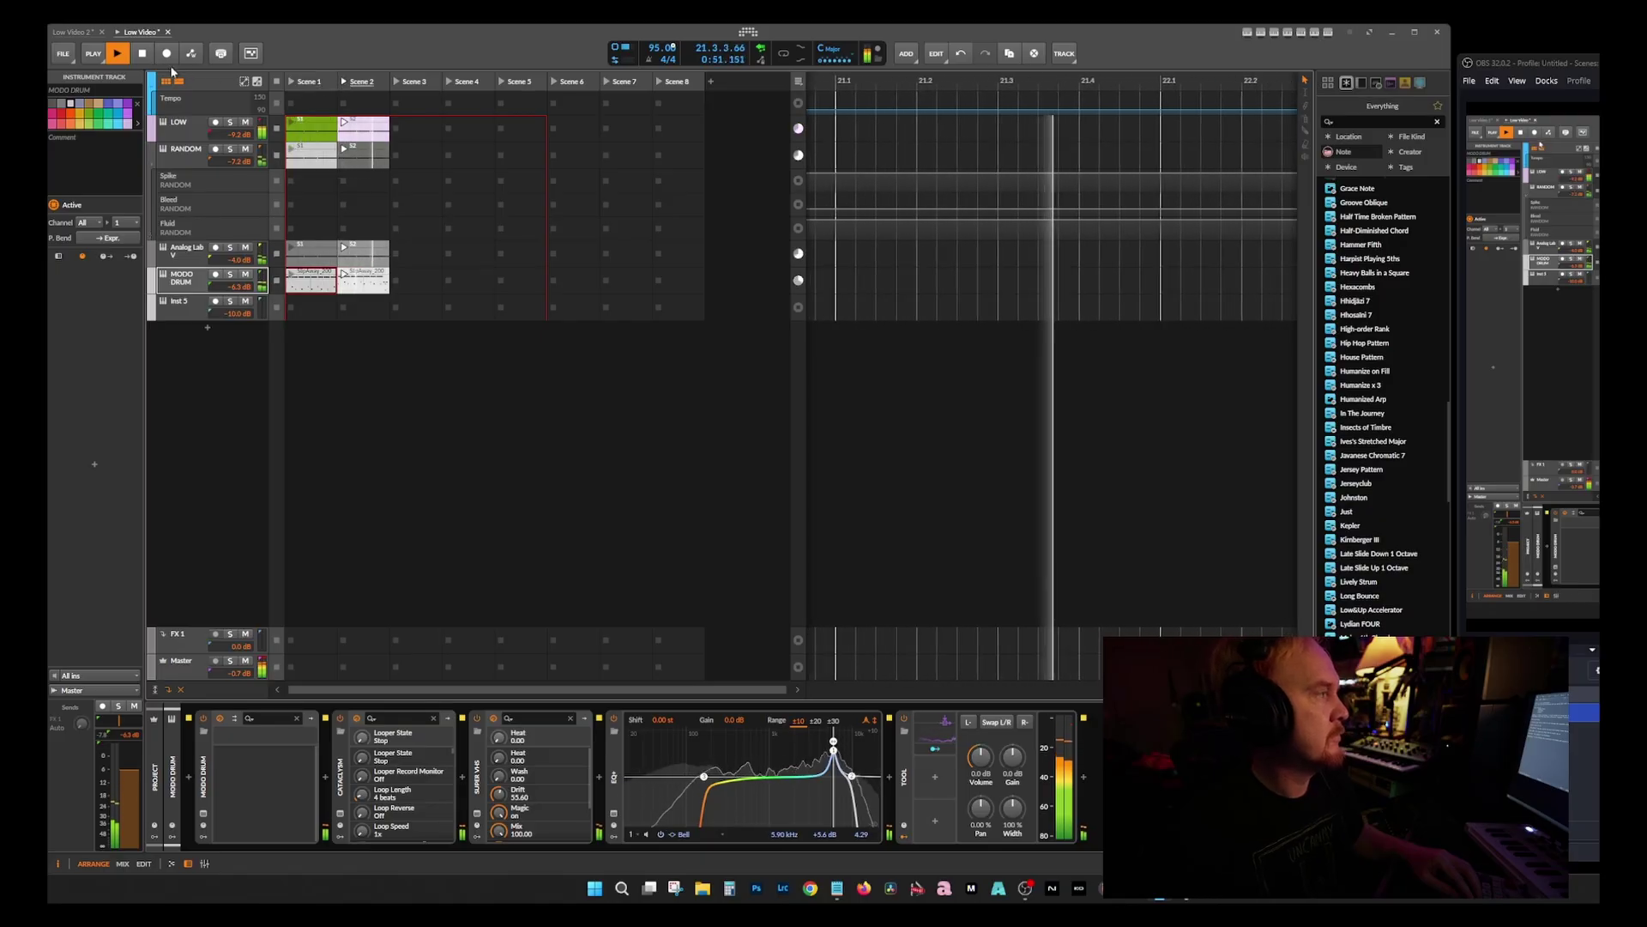
Step: Stop playback at 21.4.3.49, look over the Beatsurfing LØW web page, then close the browser
click(142, 55)
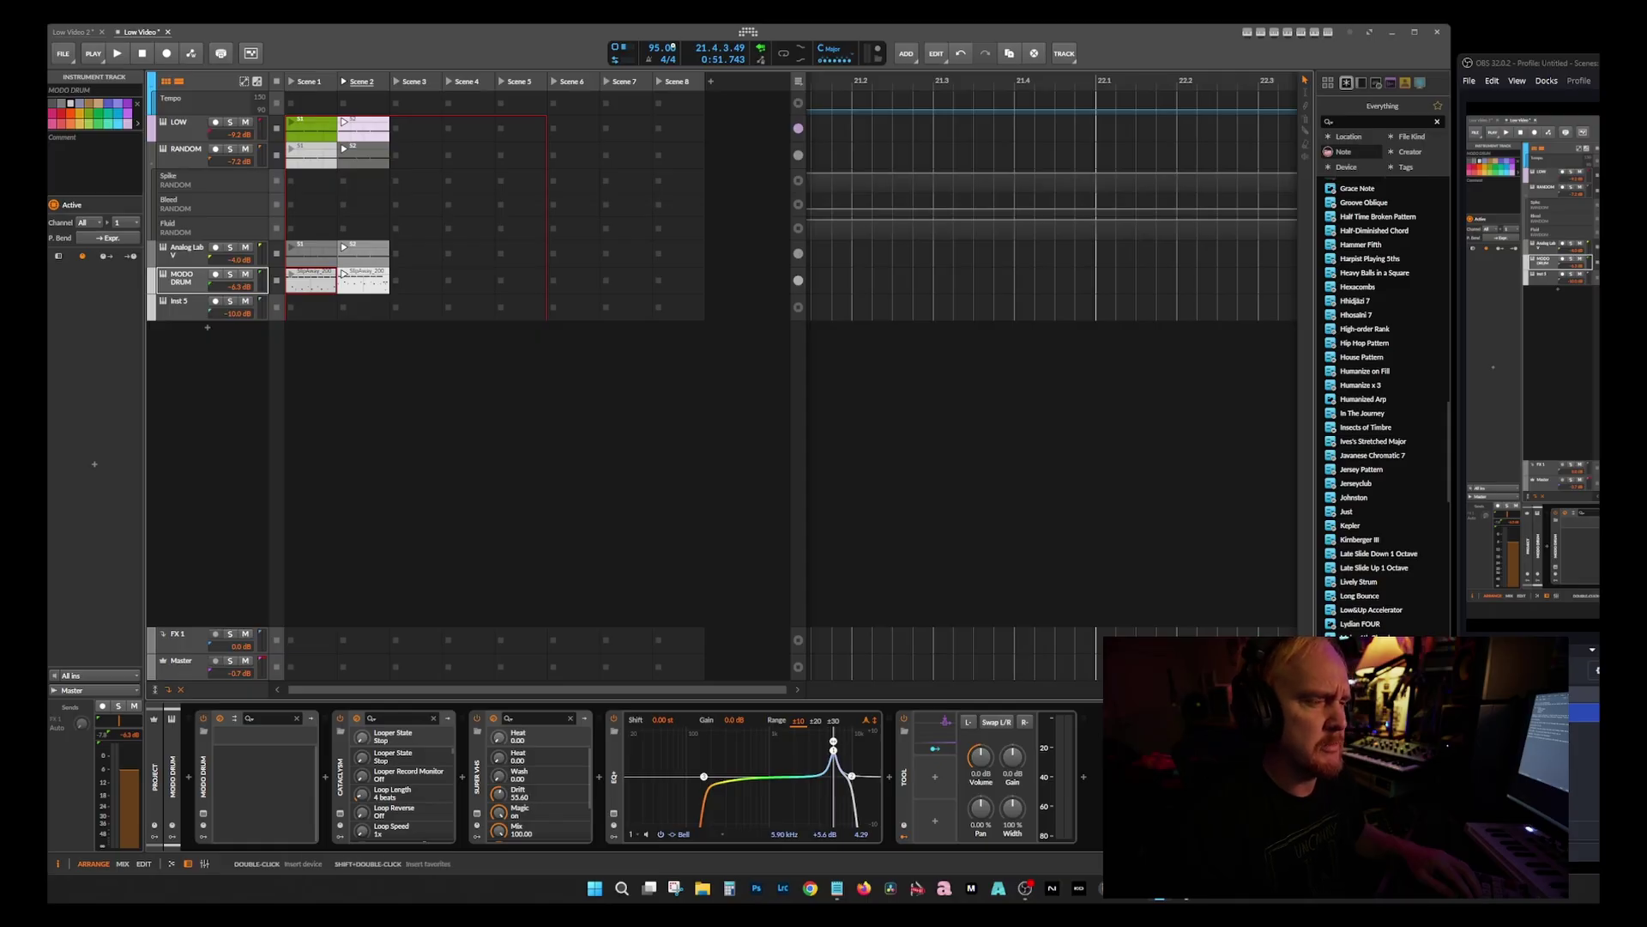
click(810, 888)
scroll(572, 313, down, 4)
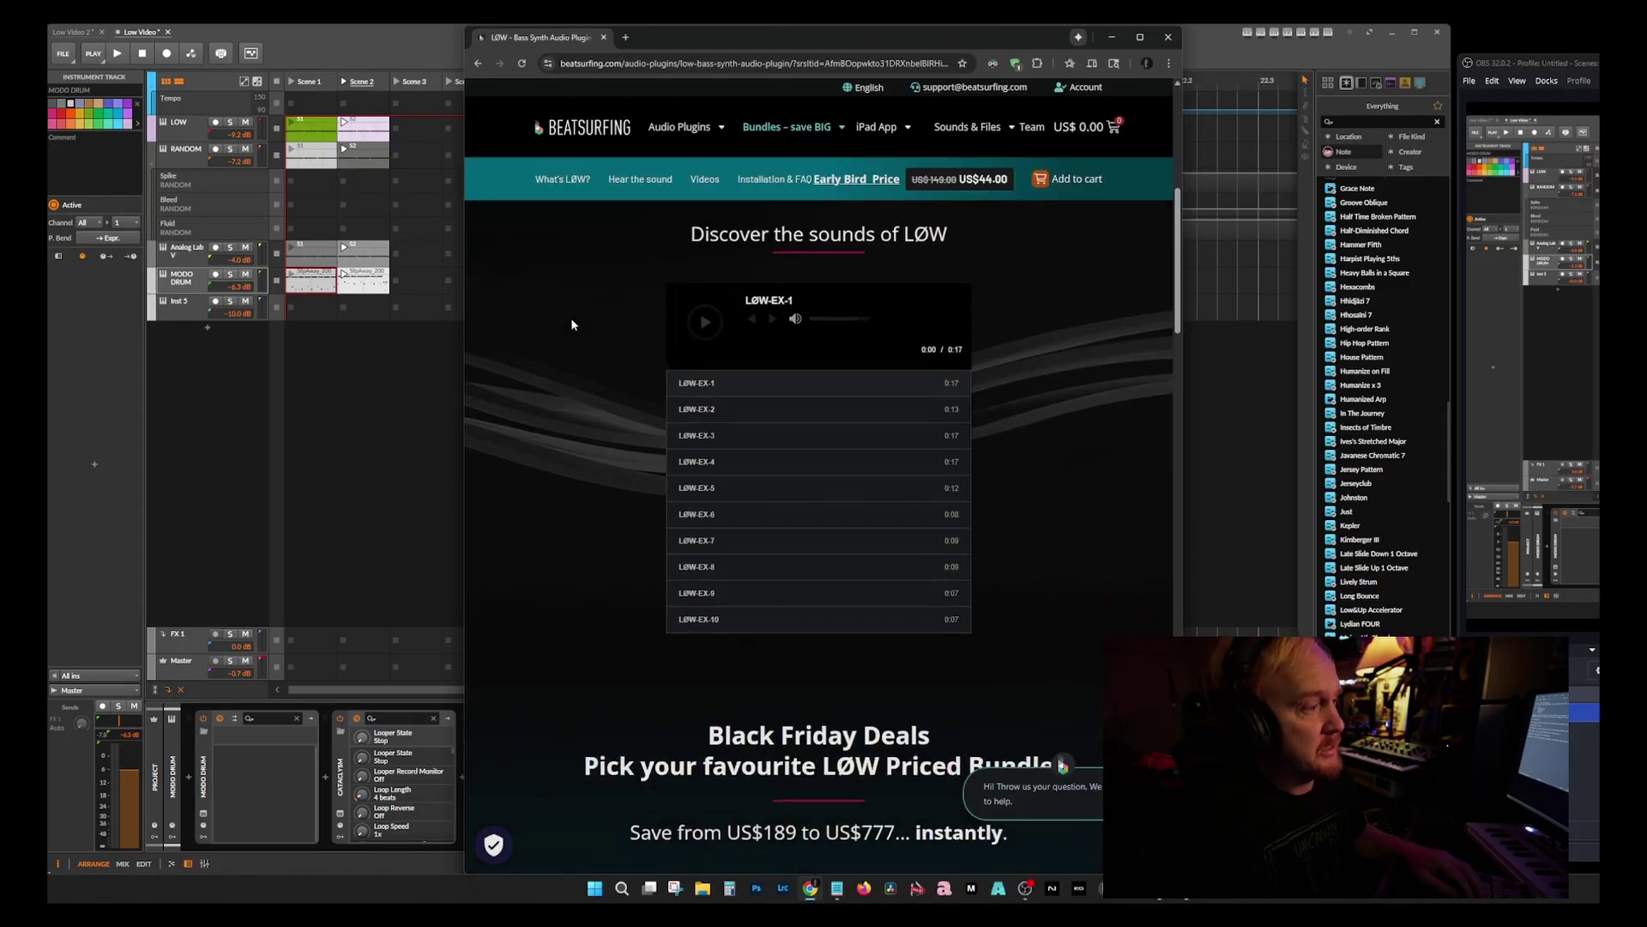
scroll(572, 324, up, 5)
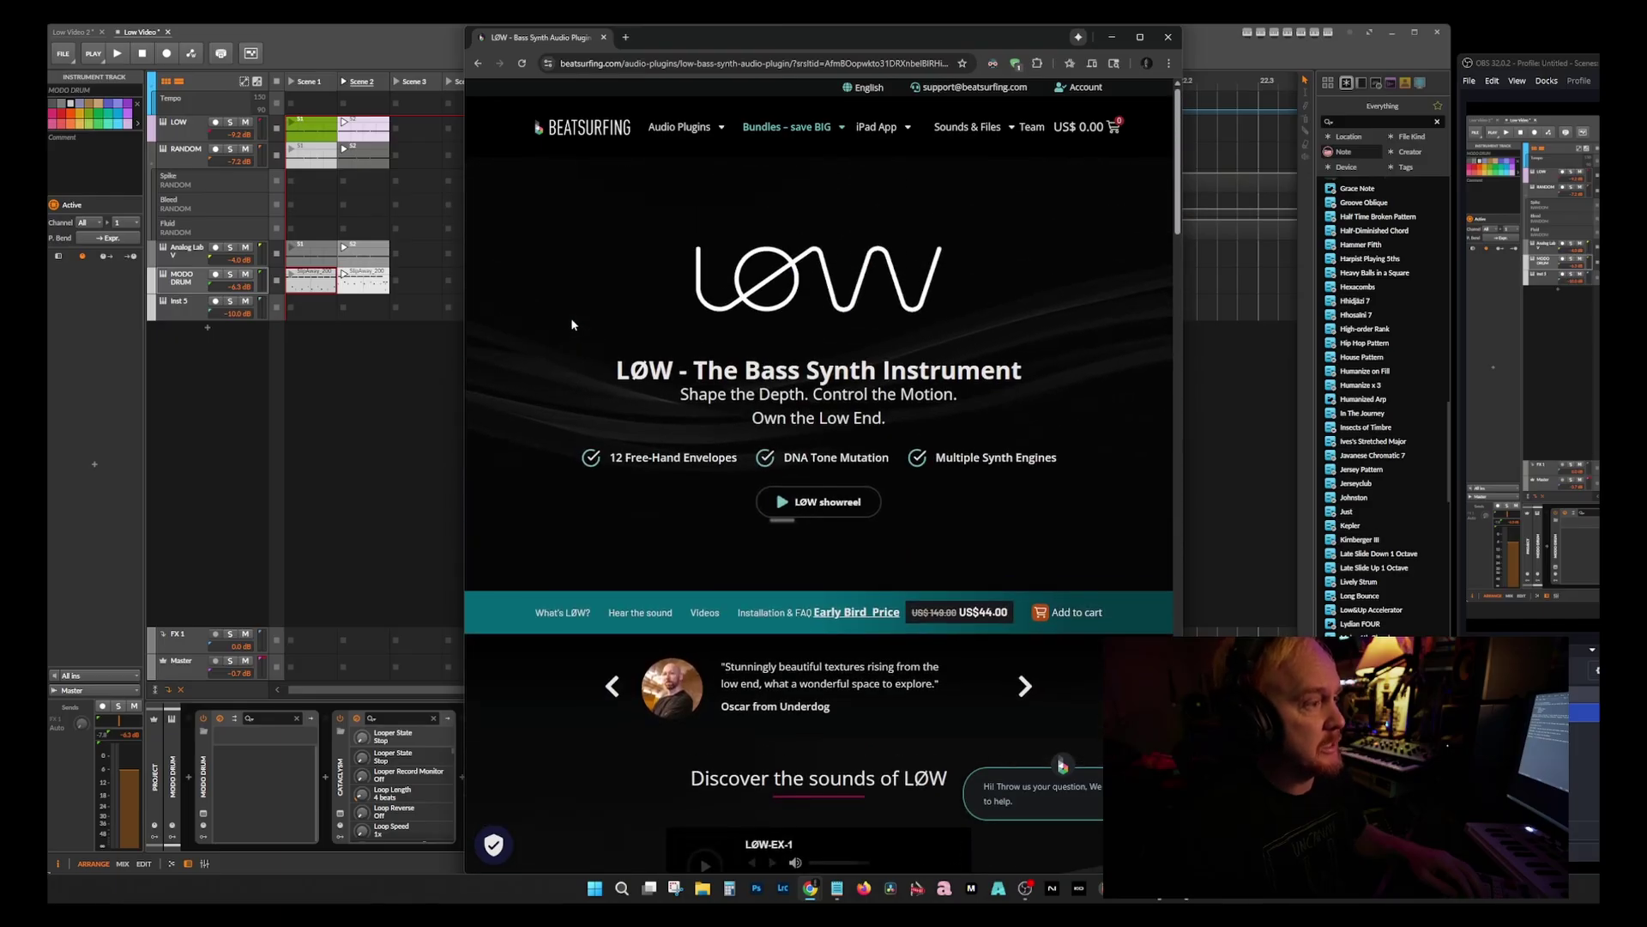
scroll(572, 324, down, 2)
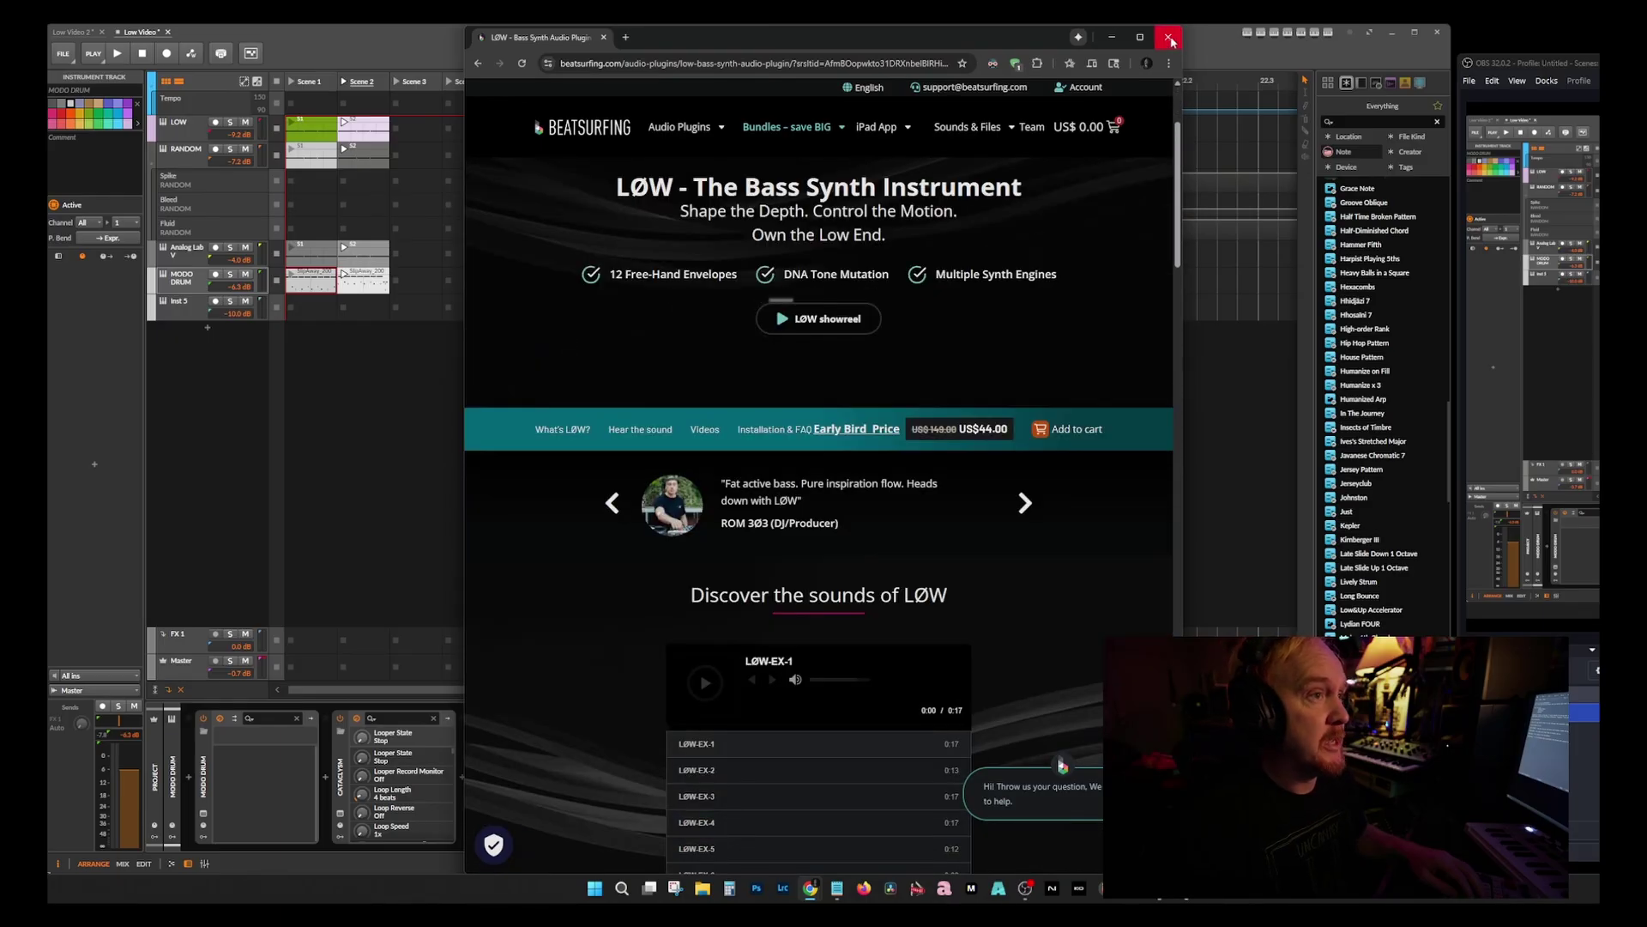
click(1169, 38)
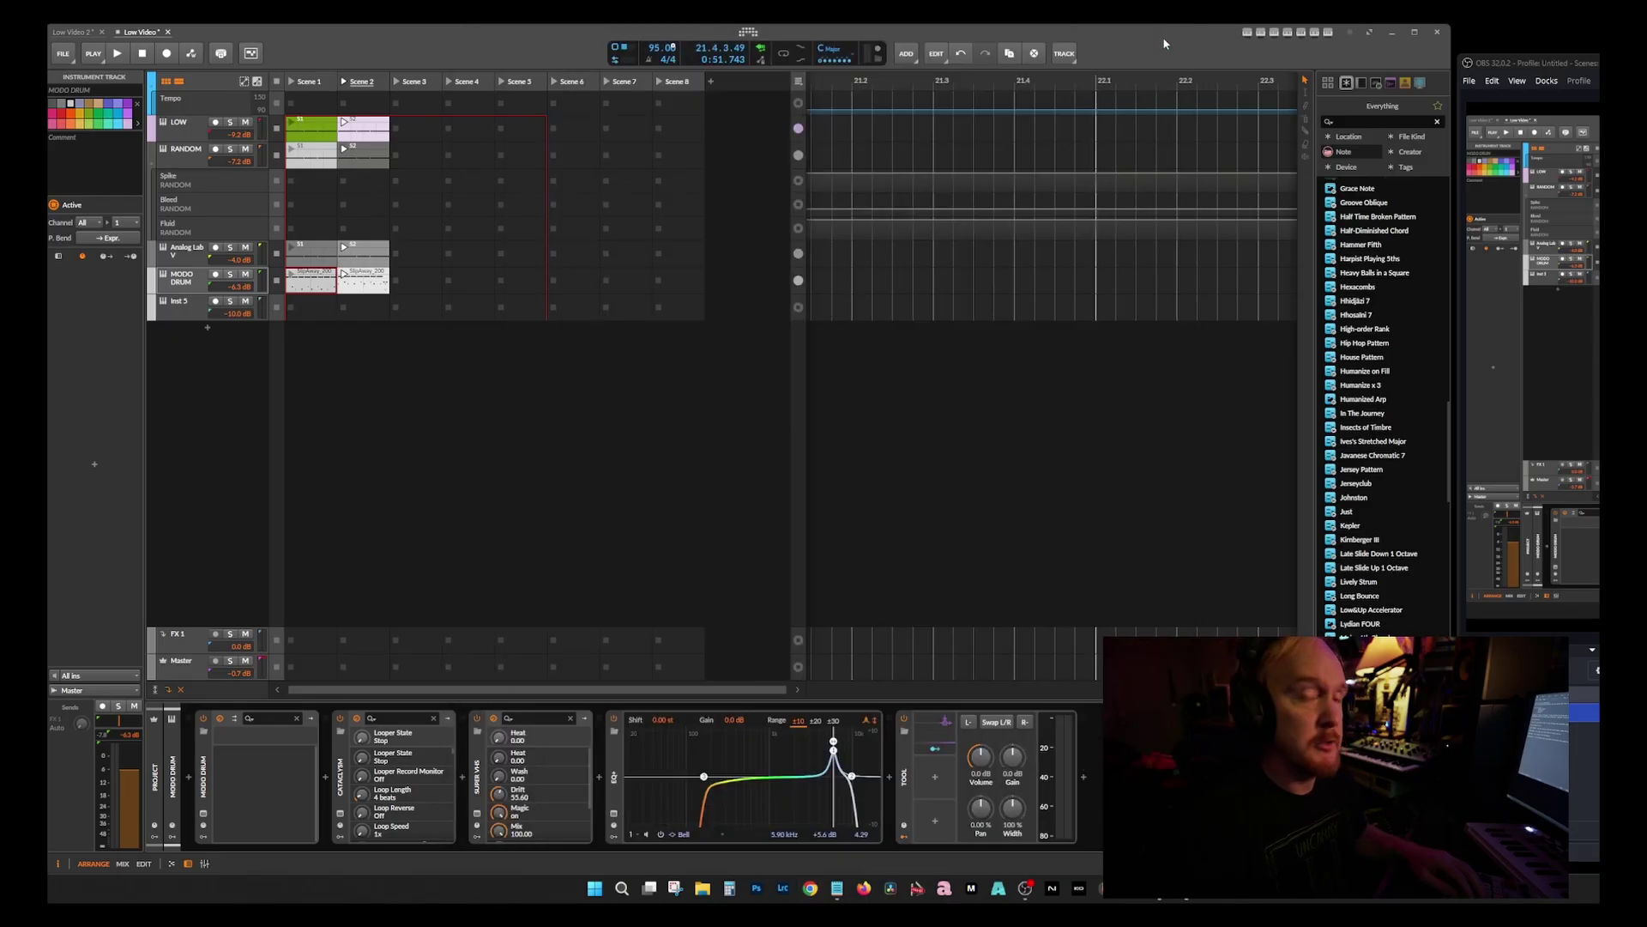